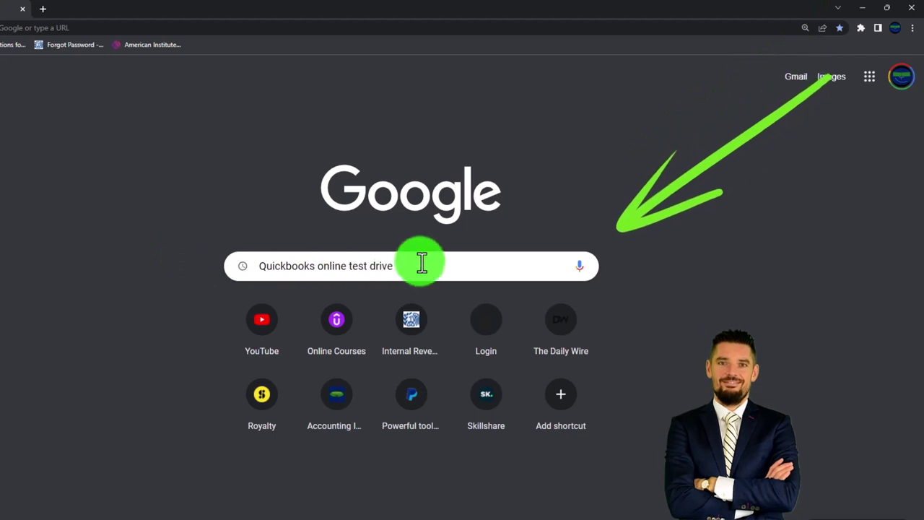
Search Google for "Quickbooks online test drive".
key(Return)
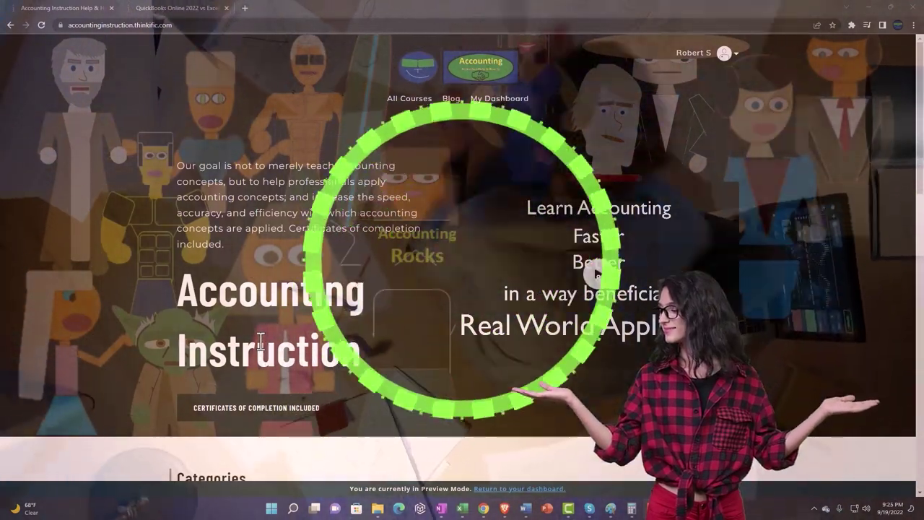
Look through the Accounting Instruction course categories and the lesson list of the QuickBooks Online 2022 course.
scroll(127, 393, down, 6)
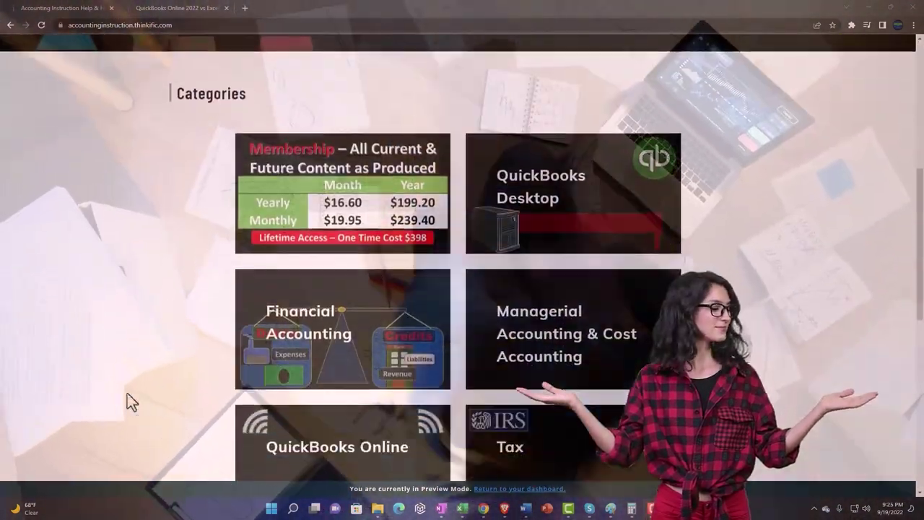
scroll(127, 394, down, 1)
scroll(127, 394, down, 4)
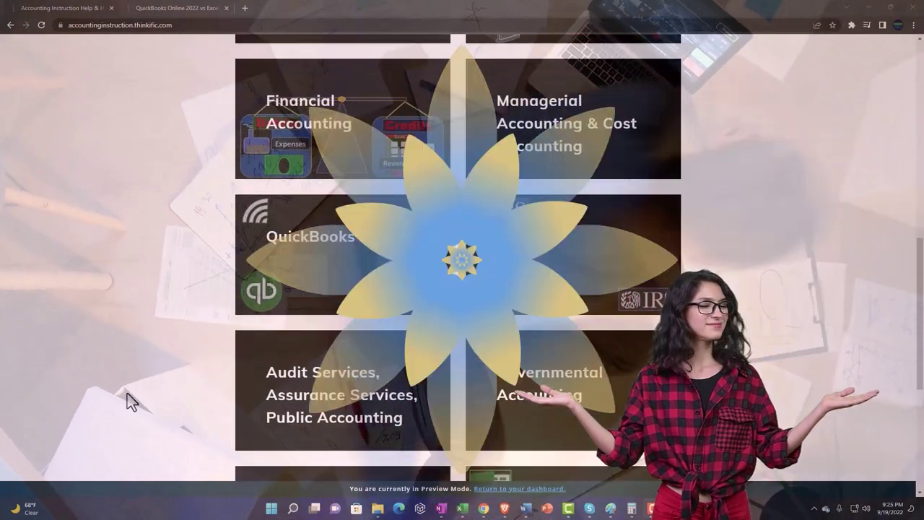
scroll(127, 394, down, 2)
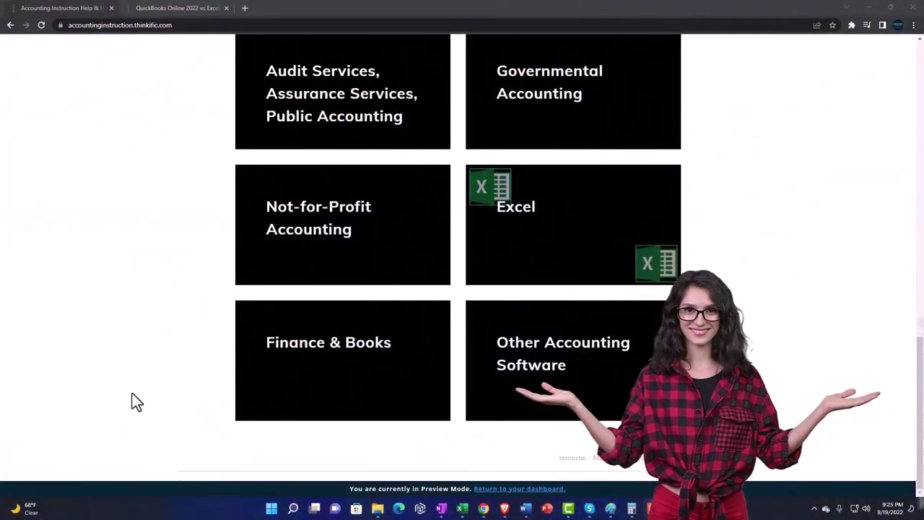
click(165, 9)
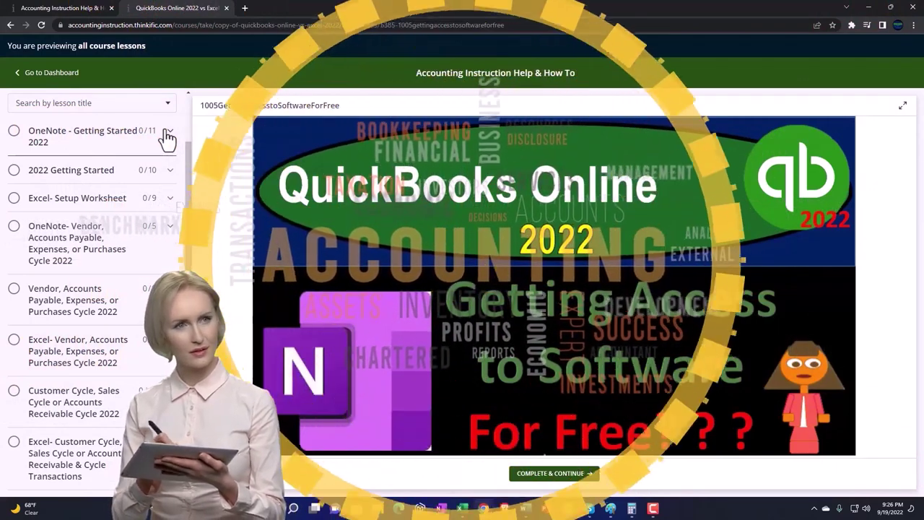
click(166, 137)
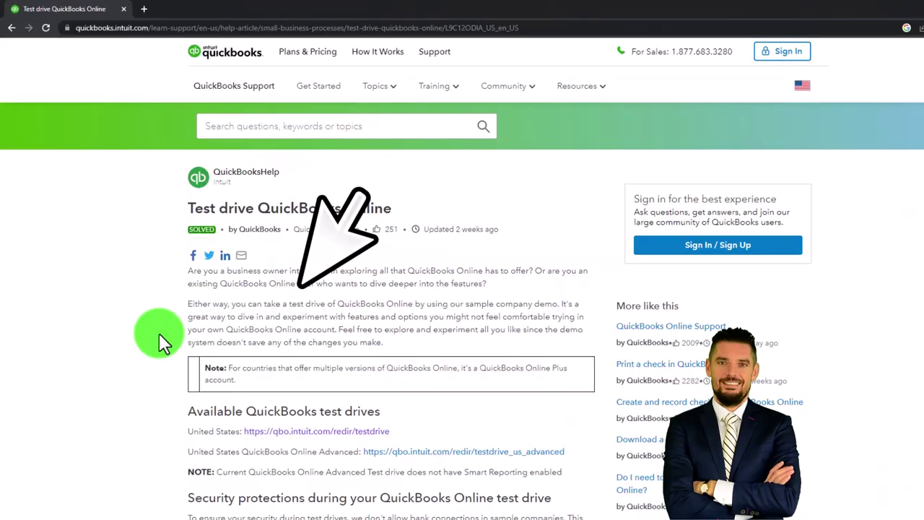
Open the United States QuickBooks Online test drive from the help article and pass its security verification.
scroll(159, 337, down, 2)
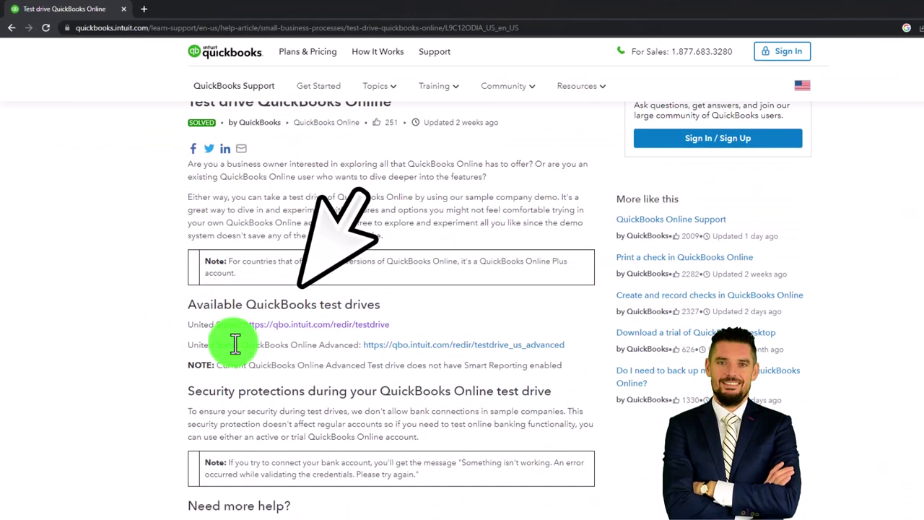
click(279, 325)
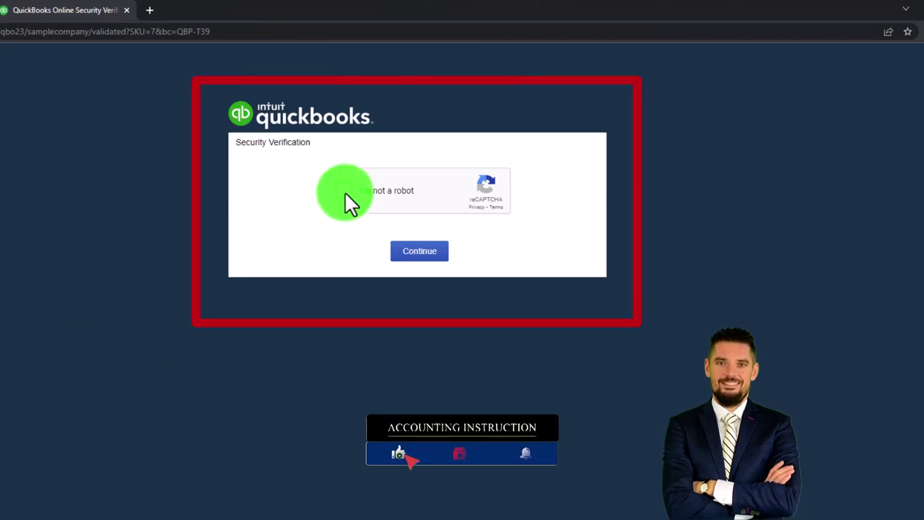
click(426, 255)
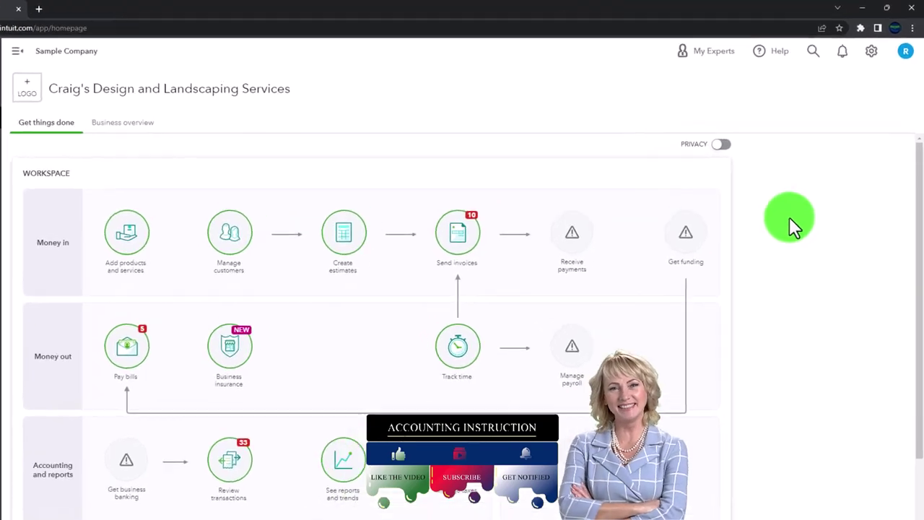
Enlarge the sample company's home page and open the company settings.
key(ctrl+plus)
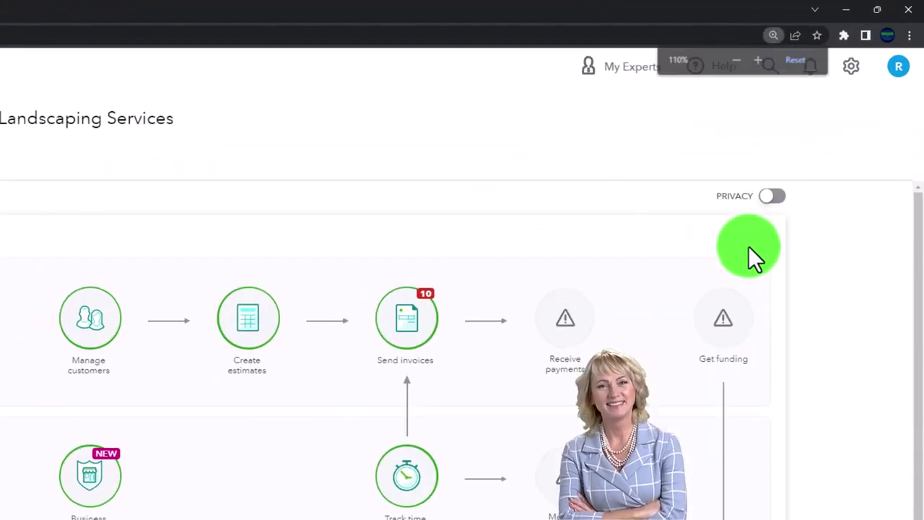
key(ctrl+plus)
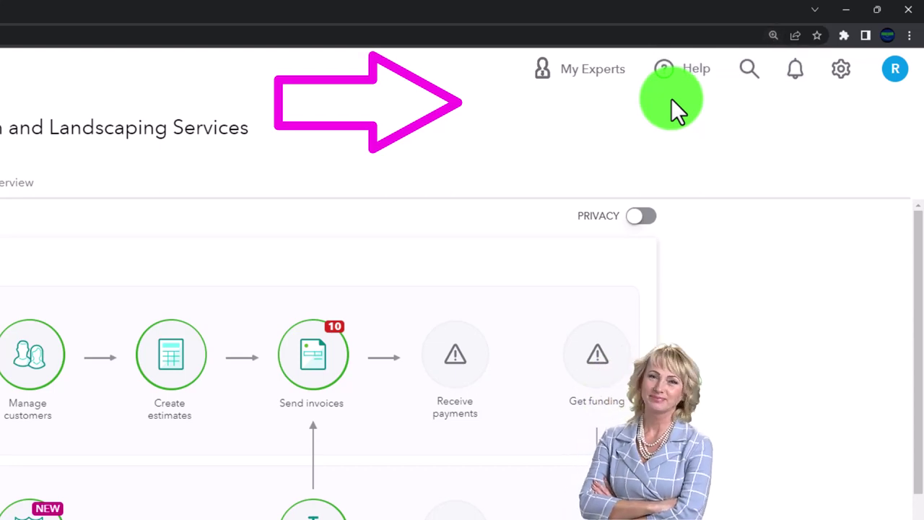
click(842, 75)
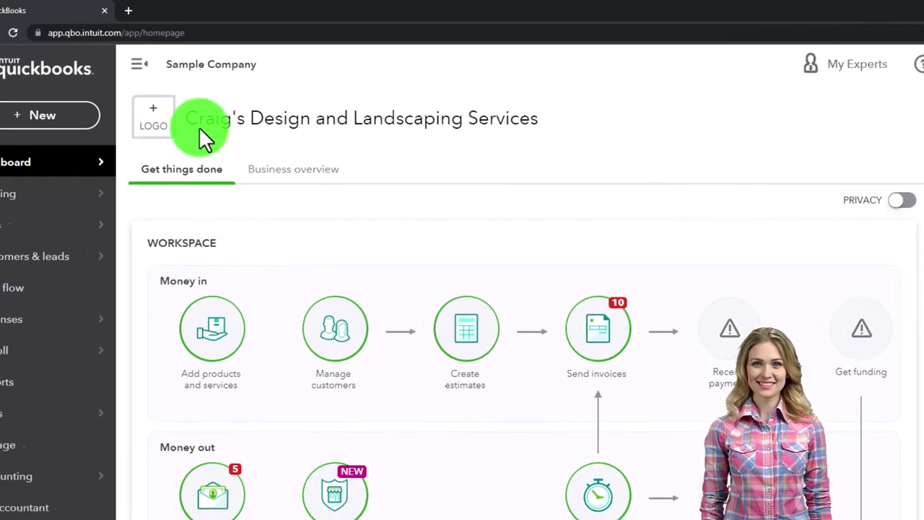
Duplicate the QuickBooks browser tab twice so the sample company is open in three tabs.
right_click(84, 12)
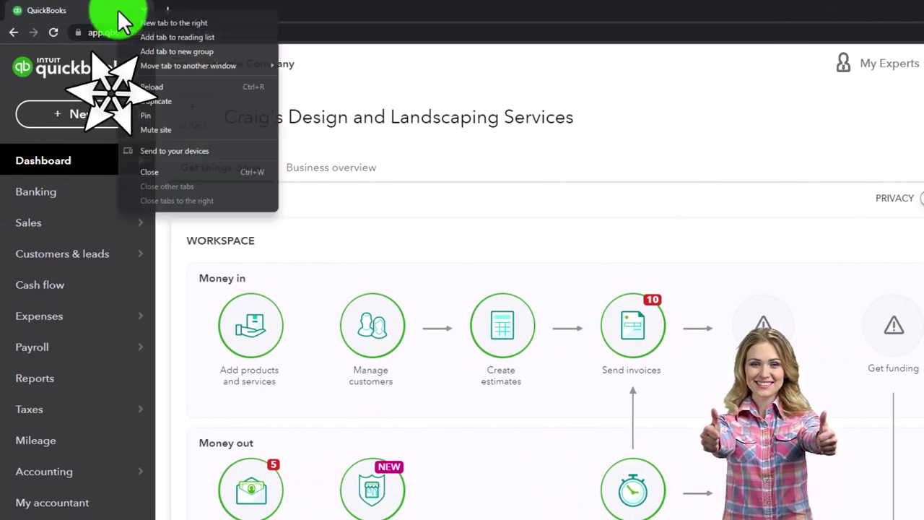
click(192, 99)
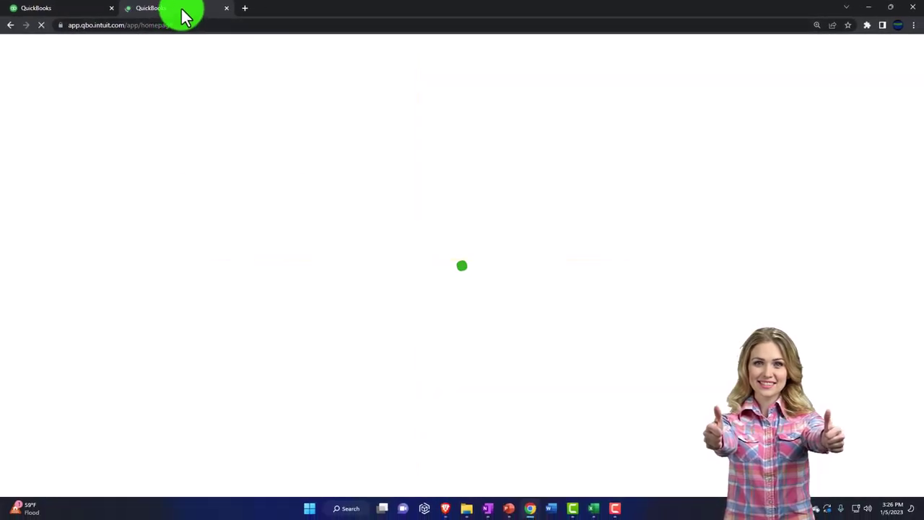
right_click(182, 11)
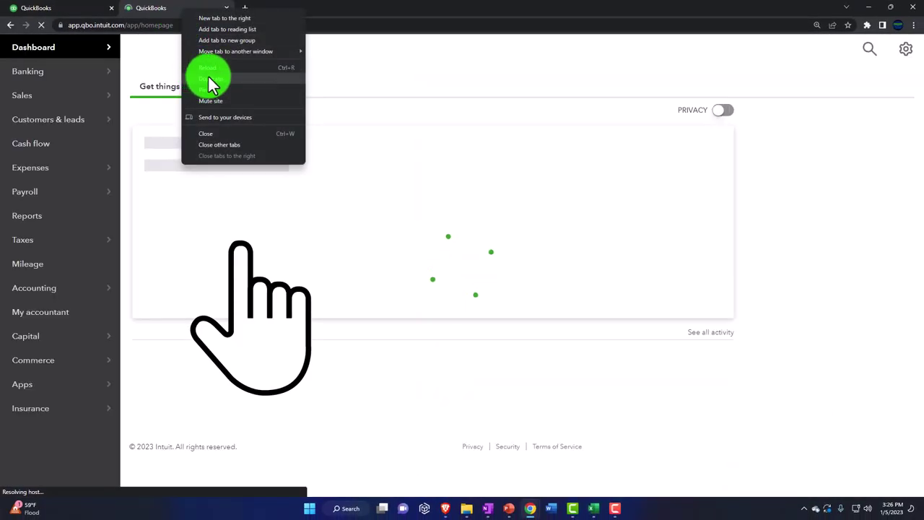
click(229, 77)
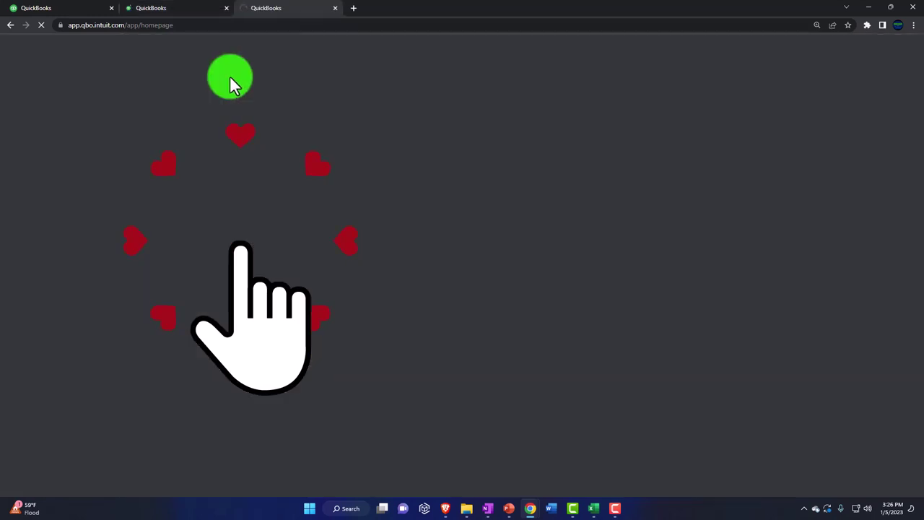
Open the Balance Sheet report in the second QuickBooks tab.
click(195, 15)
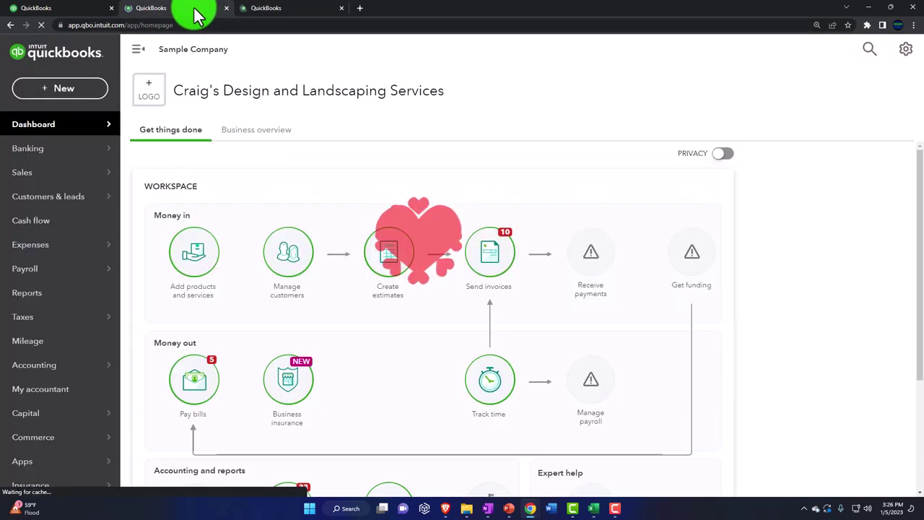
click(79, 292)
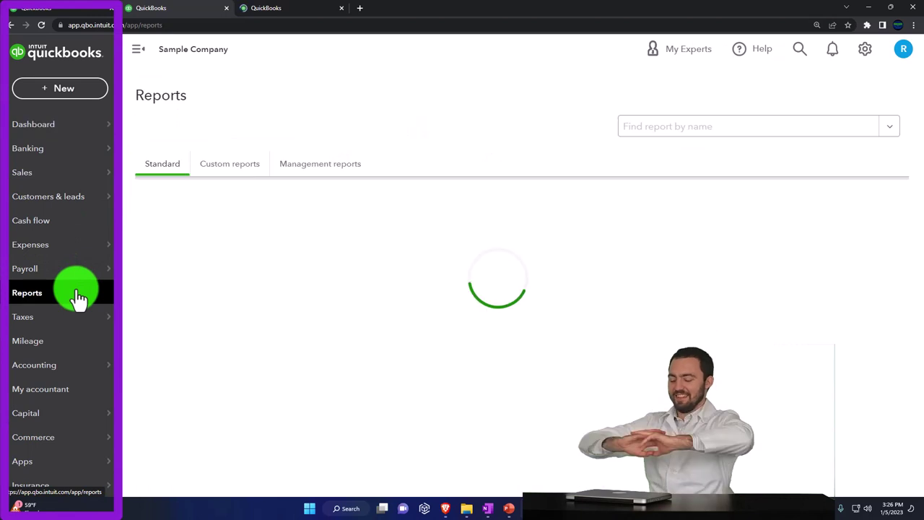
click(214, 289)
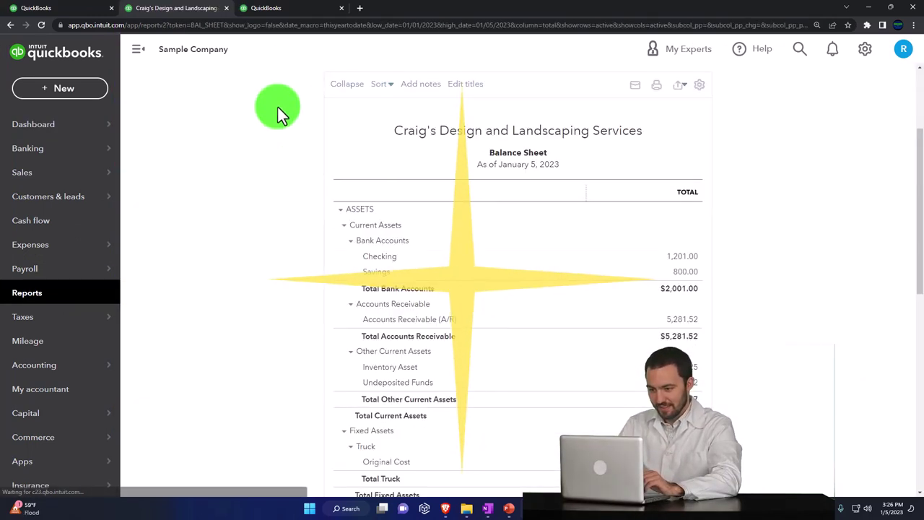
Open the Profit and Loss report in the third QuickBooks tab.
click(304, 14)
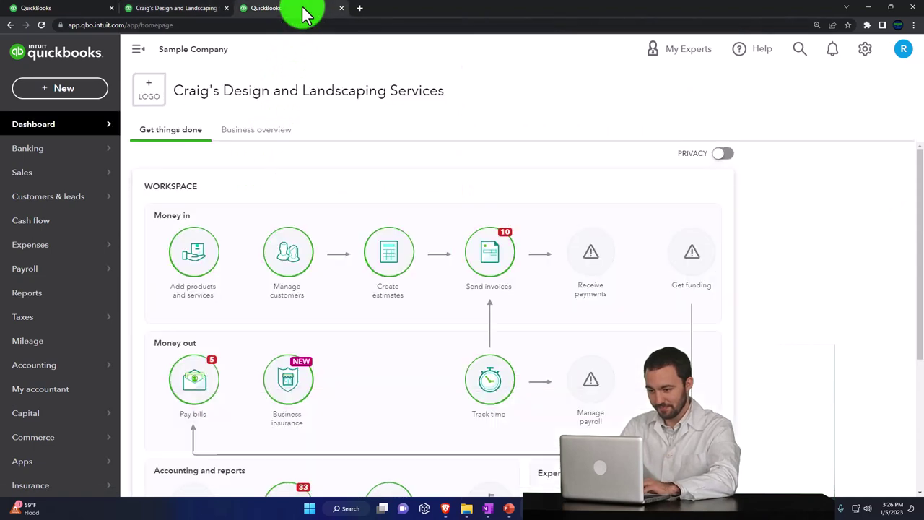
click(74, 300)
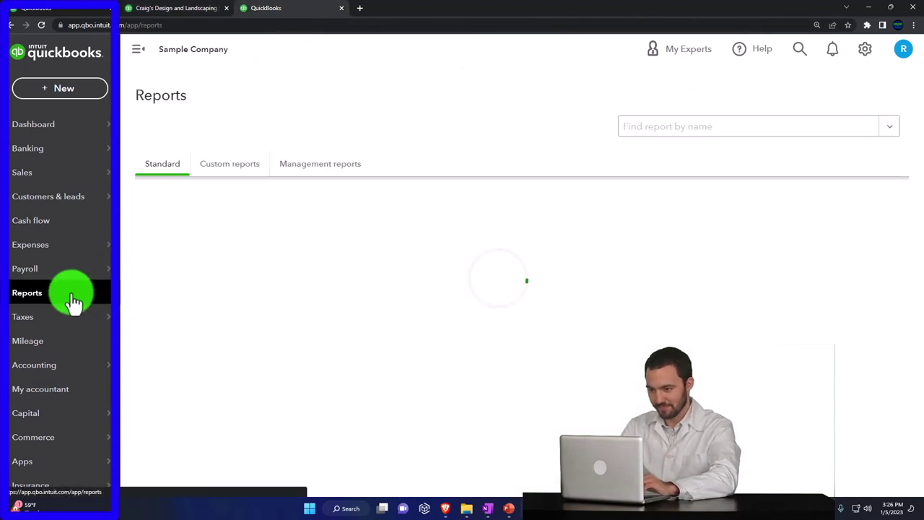
click(194, 316)
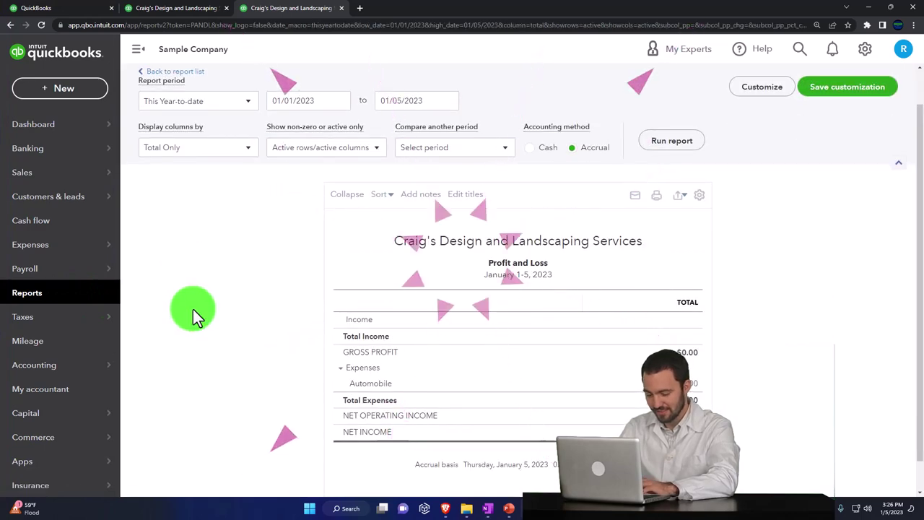
Collapse the navigation sidebar and run the Profit and Loss report for 01/01/2022 to 12/31/2022.
click(140, 53)
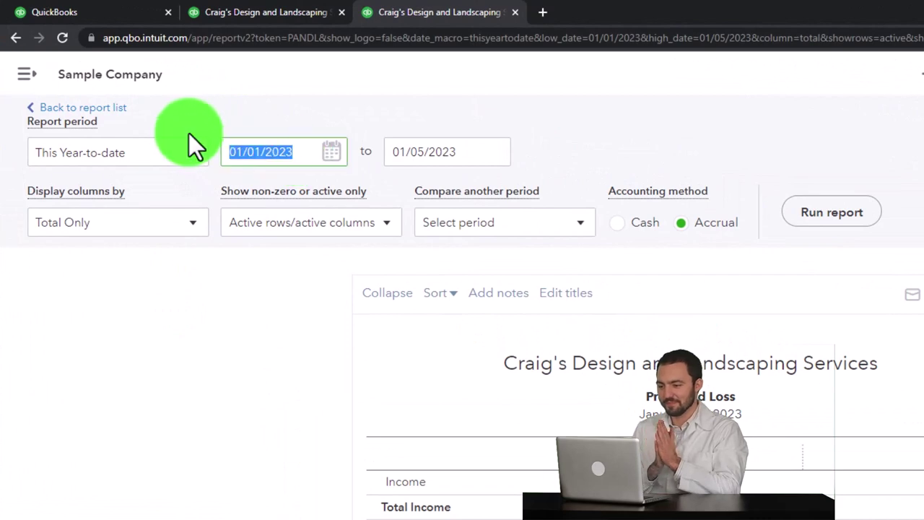
text(01)
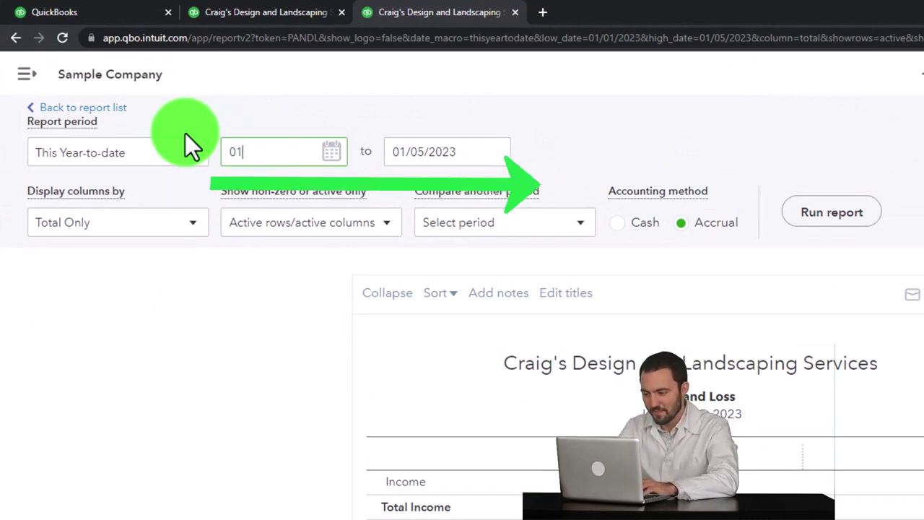
text(/01/202)
key(Tab)
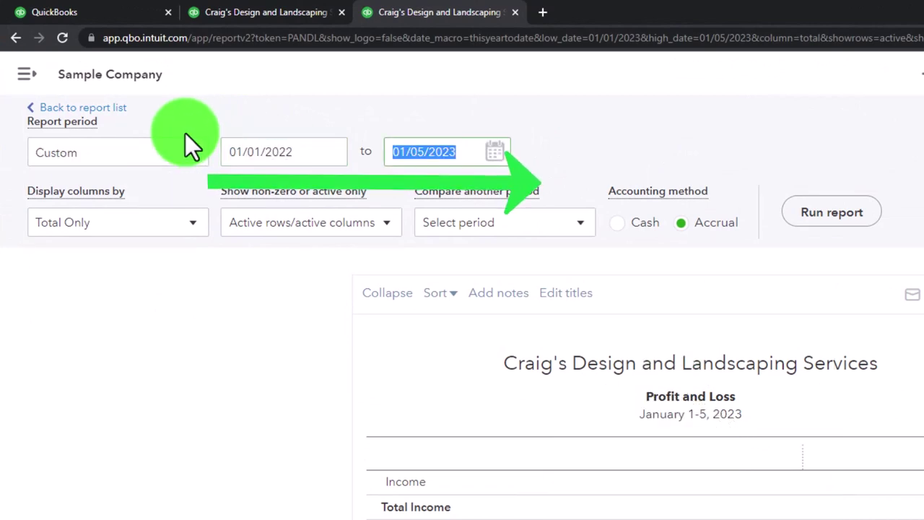
text(12/31/202)
key(Tab)
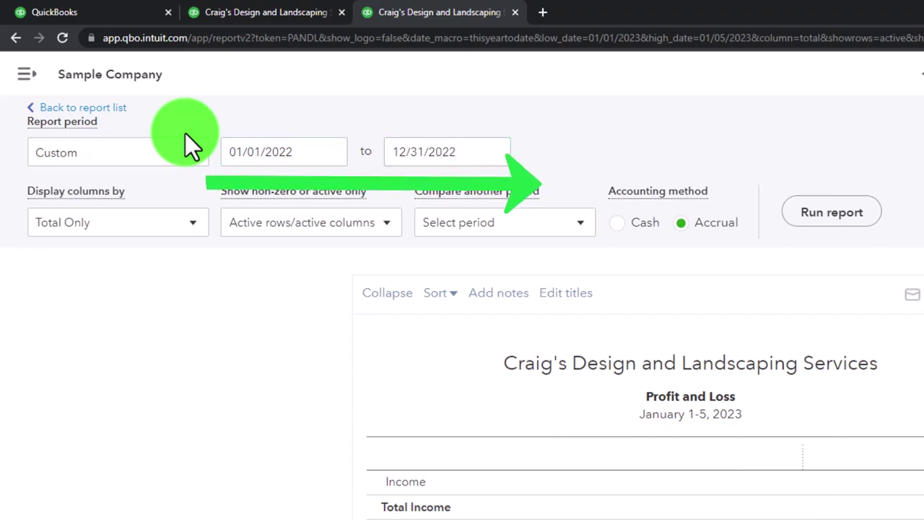
click(823, 226)
scroll(827, 231, down, 3)
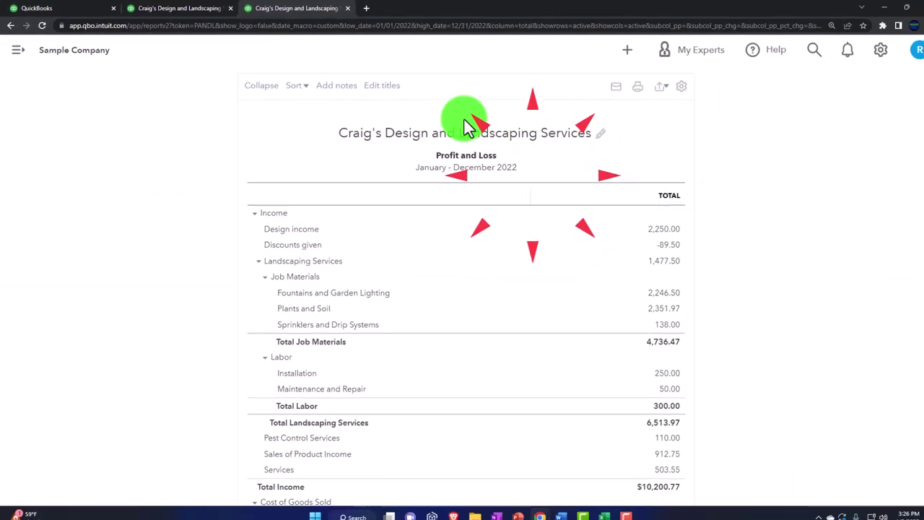
In the Balance Sheet tab, collapse the navigation sidebar and run the report for 01/01/2022 to 12/31/2022.
click(195, 14)
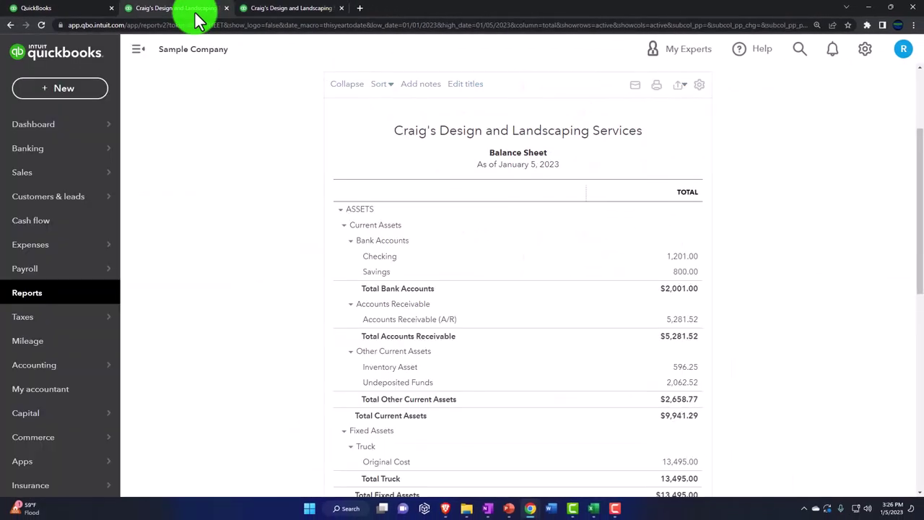
click(140, 54)
scroll(155, 175, up, 5)
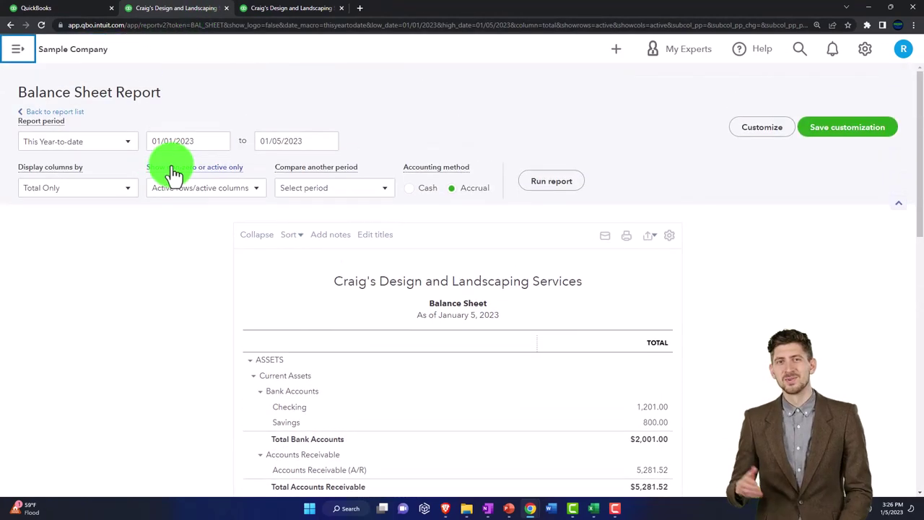
double_click(195, 144)
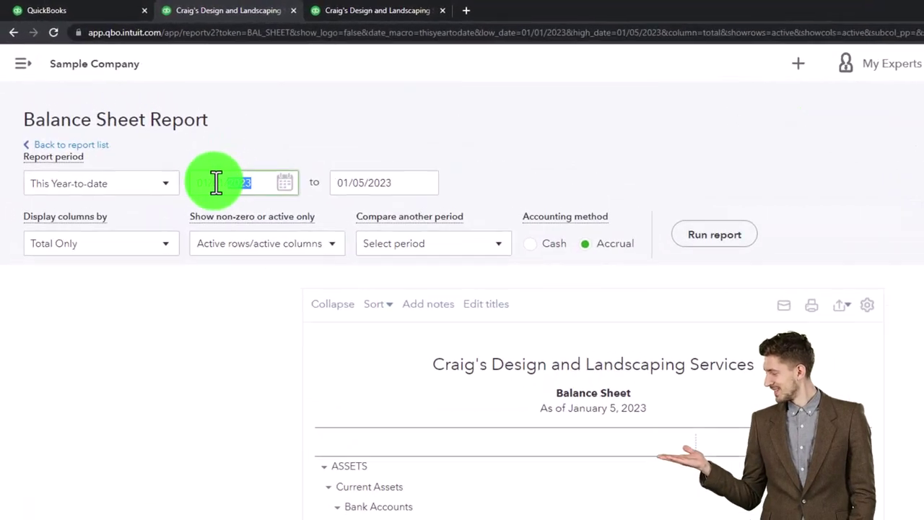
triple_click(216, 182)
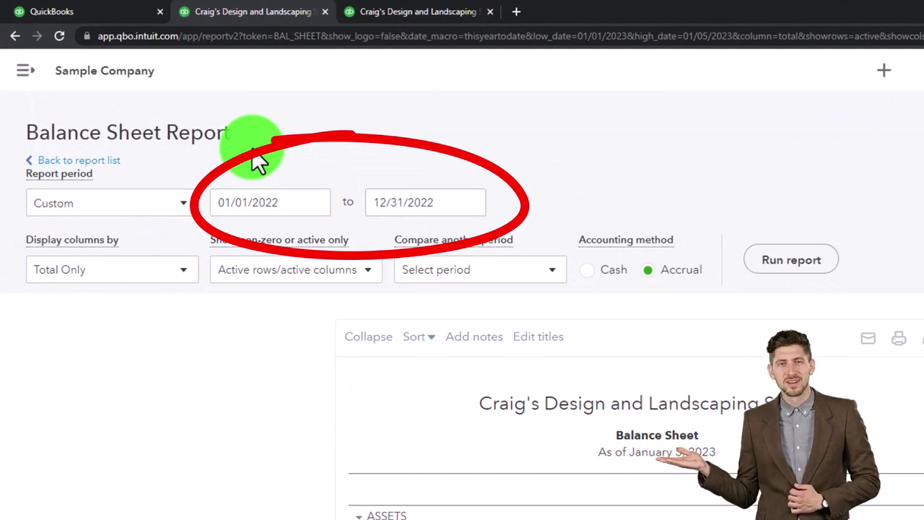
click(770, 263)
scroll(762, 268, down, 3)
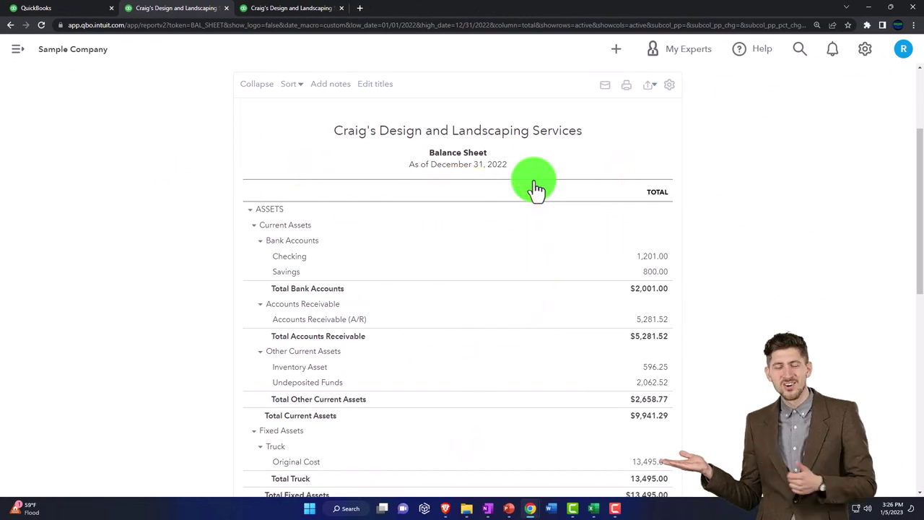
Enlarge the Balance Sheet and examine its assets from the bank accounts through the fixed assets.
key(ctrl+plus)
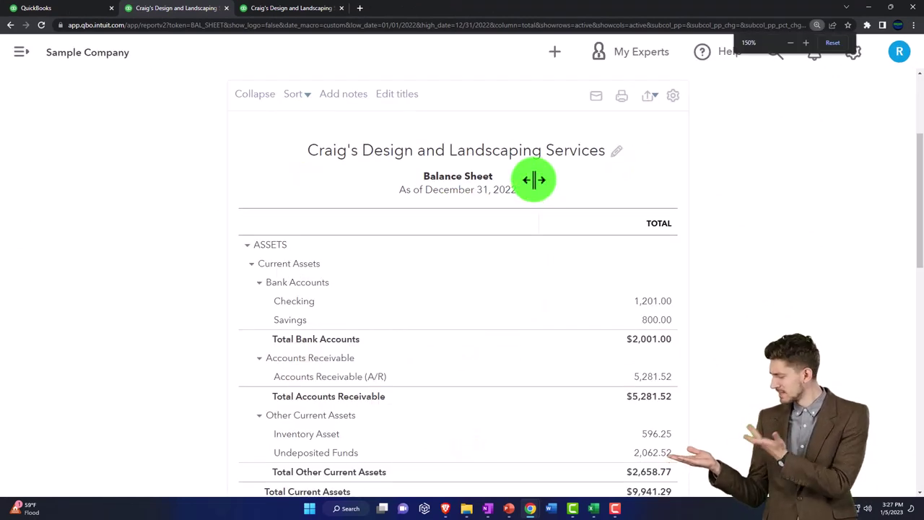
key(ctrl+plus)
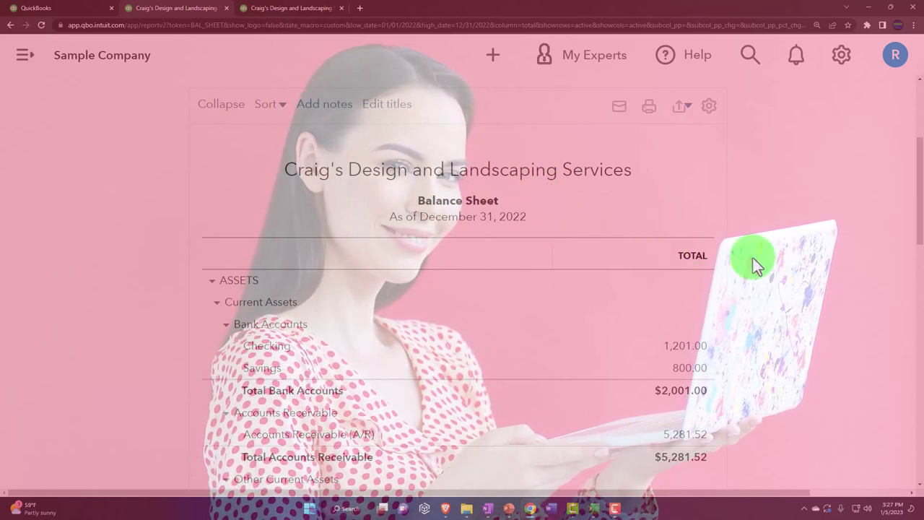
scroll(755, 260, down, 2)
scroll(755, 257, down, 2)
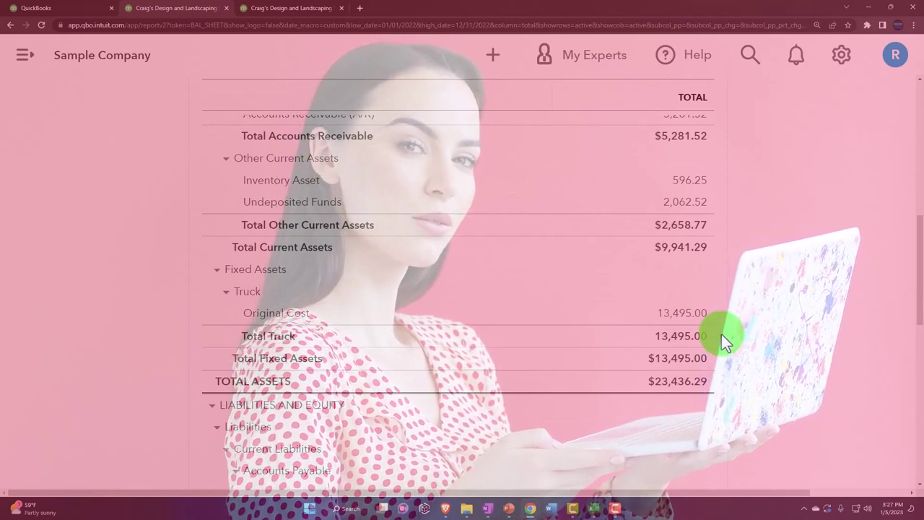
Examine the Balance Sheet's receivables, inventory, undeposited funds and fixed assets, along with its accounts payable, credit card and loan liabilities.
scroll(721, 334, up, 1)
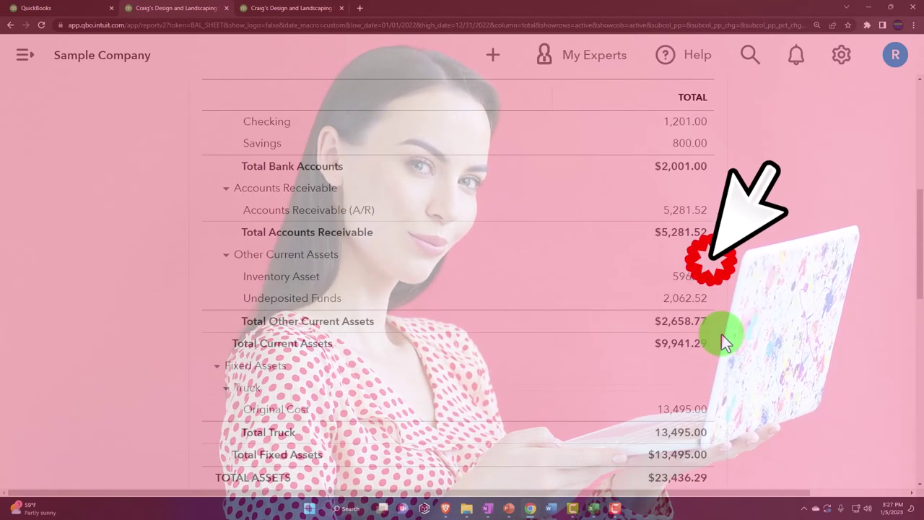
scroll(722, 333, up, 1)
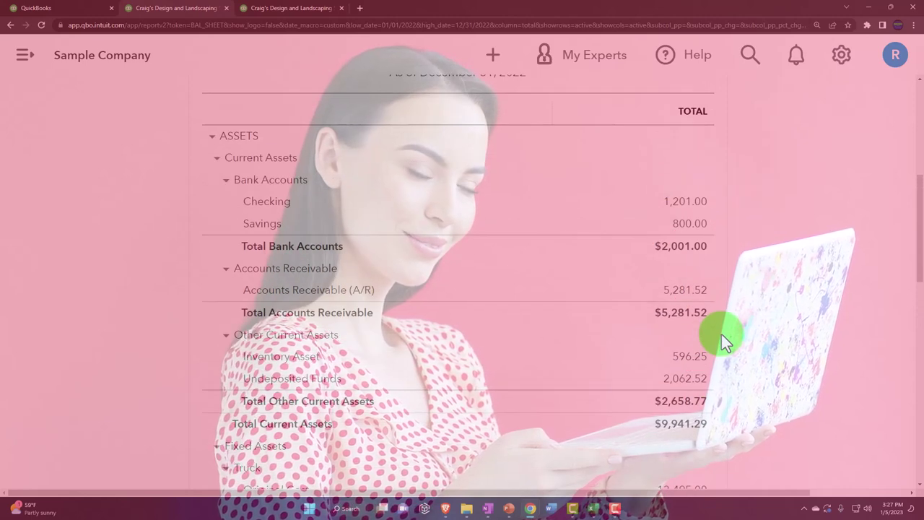
scroll(721, 334, down, 3)
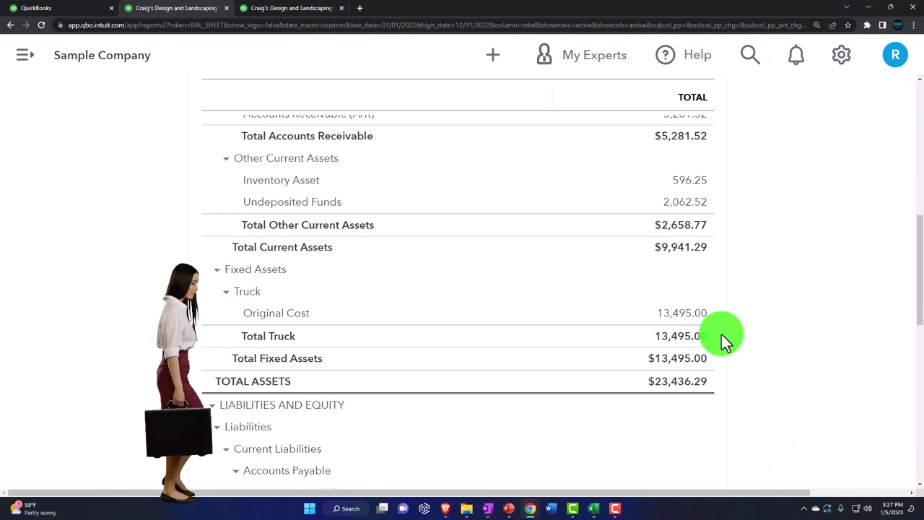
scroll(721, 333, down, 5)
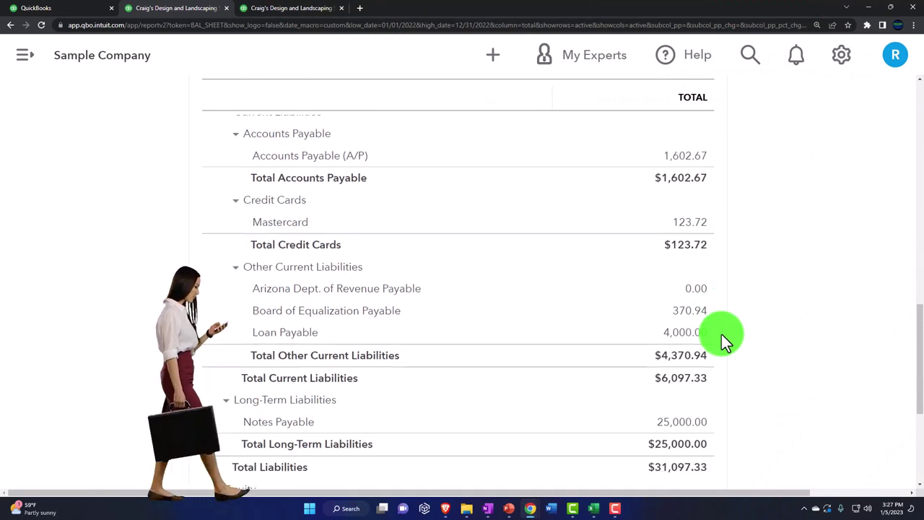
scroll(721, 334, up, 4)
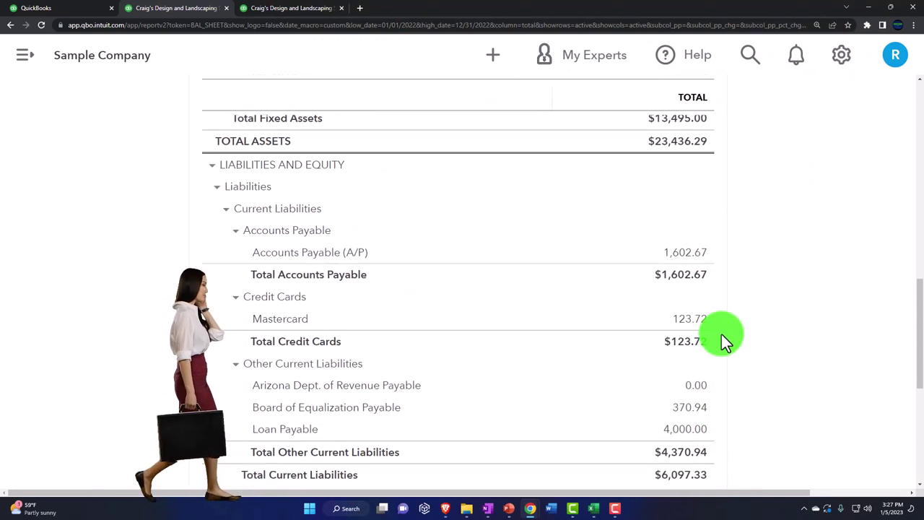
scroll(722, 334, up, 1)
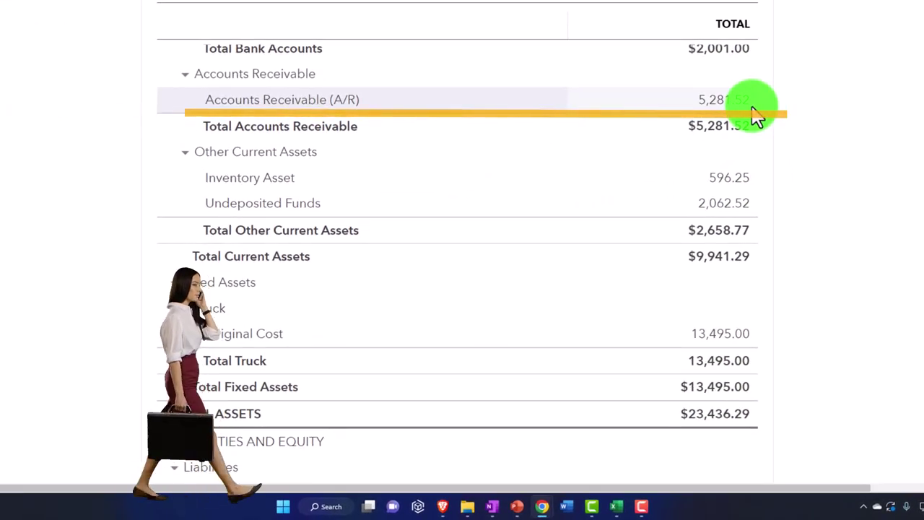
scroll(755, 115, down, 3)
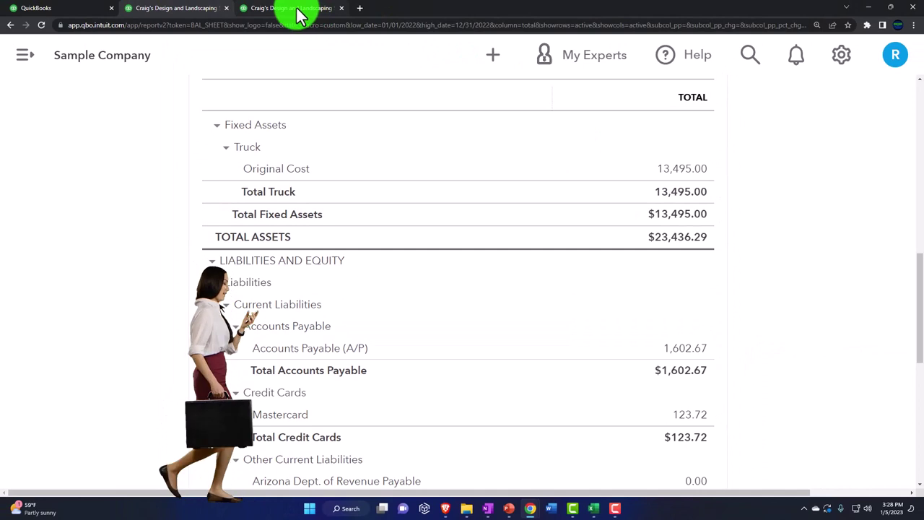
Switch to the Profit and Loss report and examine its income, cost of goods sold and expense accounts.
click(296, 8)
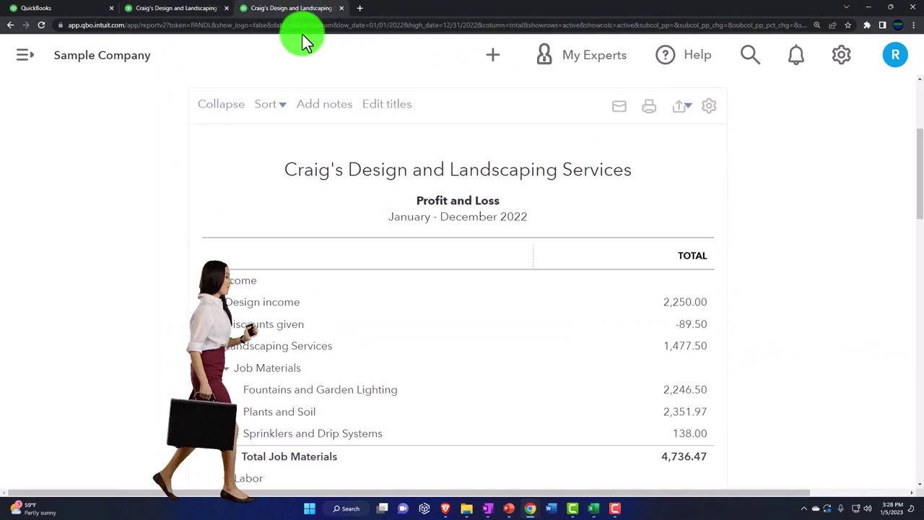
scroll(643, 328, down, 1)
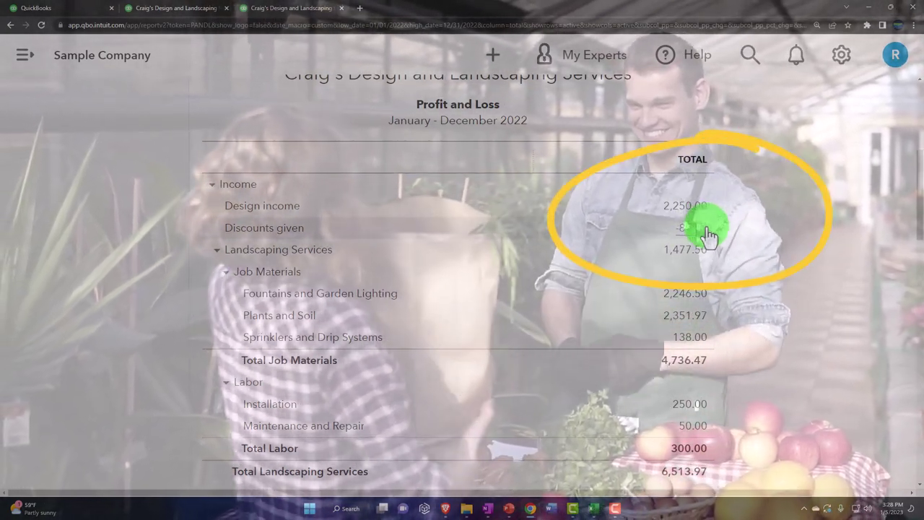
scroll(707, 230, down, 3)
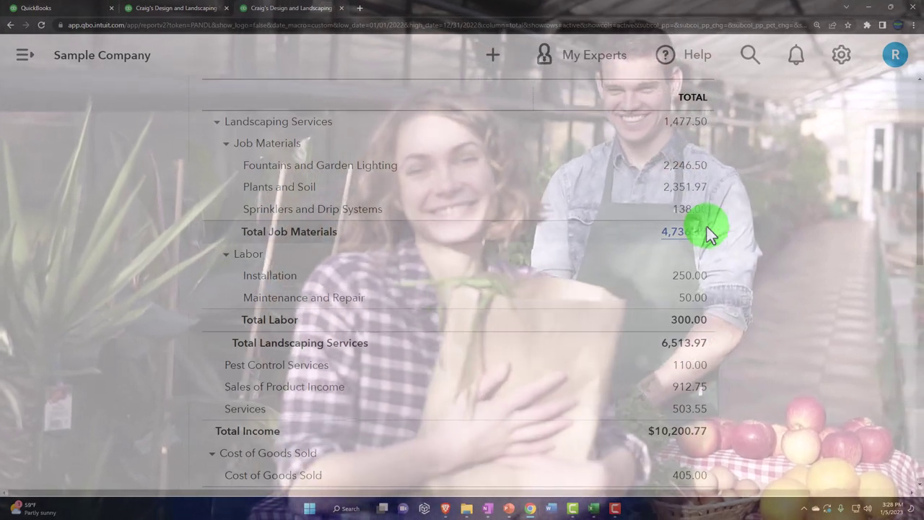
click(707, 226)
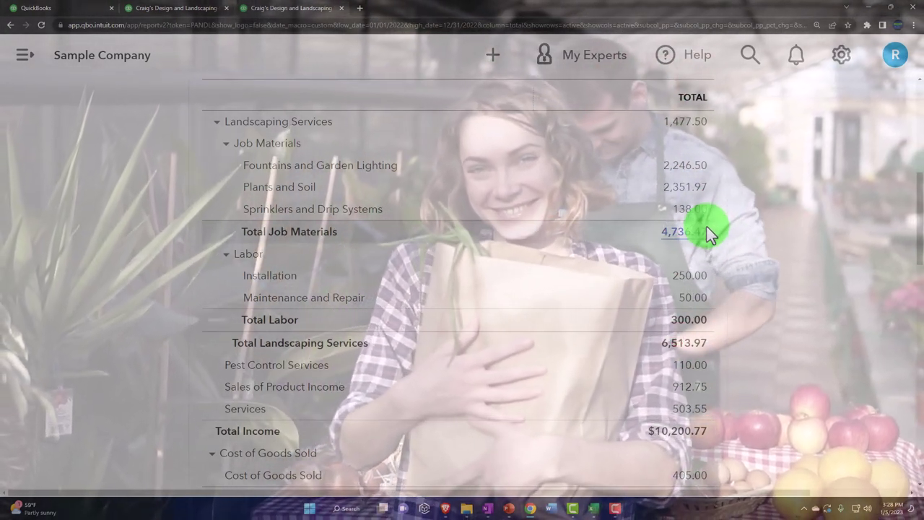
scroll(706, 230, up, 2)
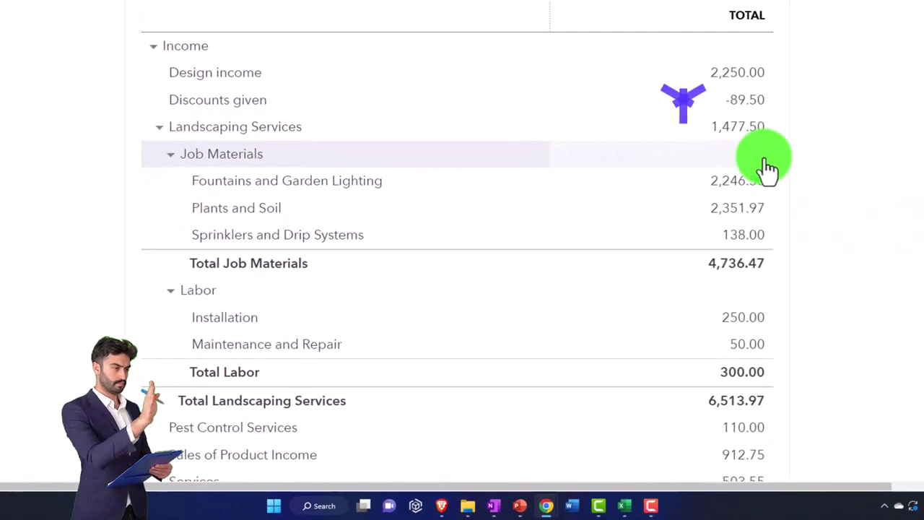
scroll(767, 167, down, 7)
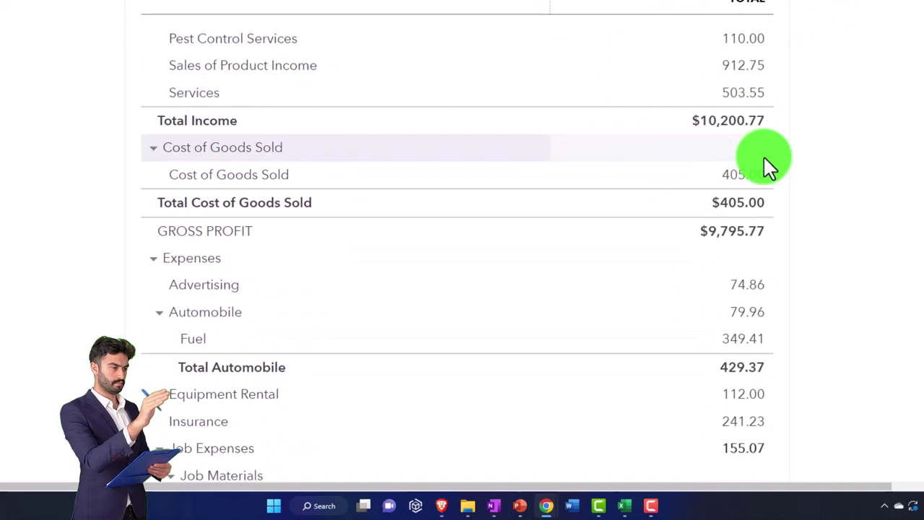
scroll(767, 168, down, 1)
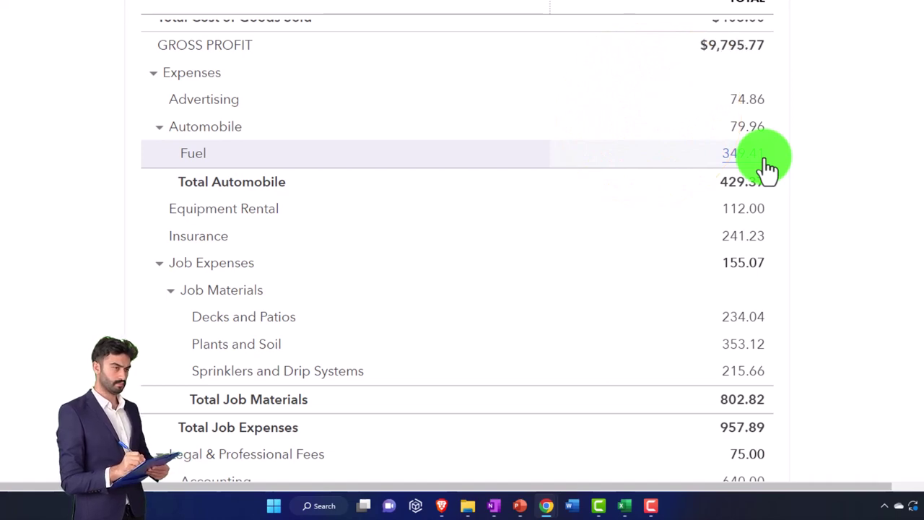
click(767, 167)
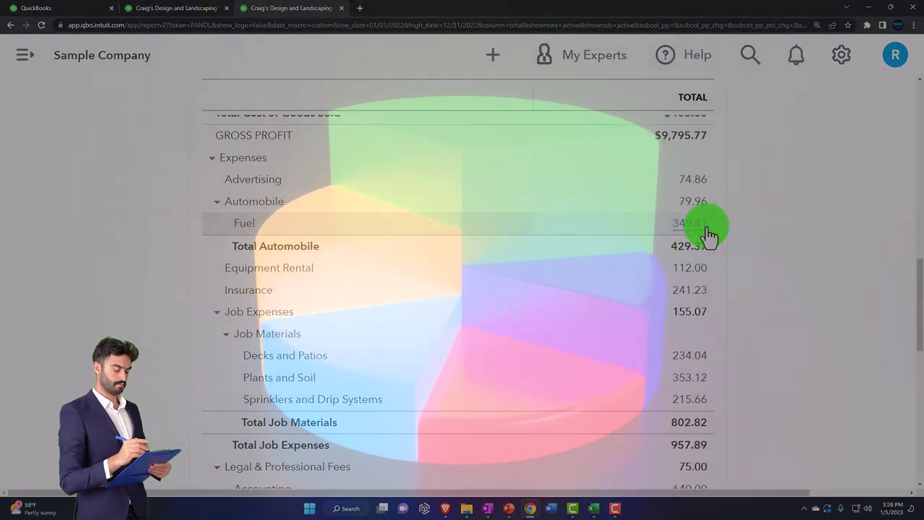
scroll(706, 228, up, 6)
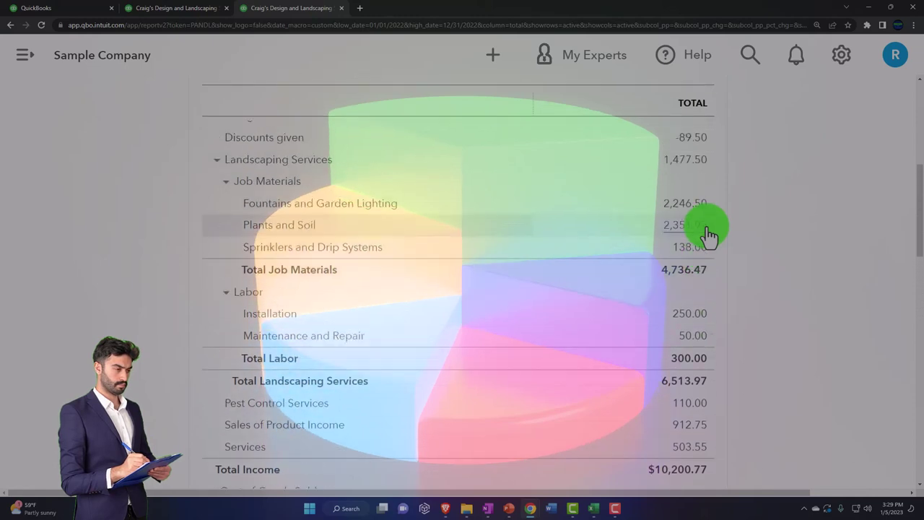
scroll(707, 229, up, 2)
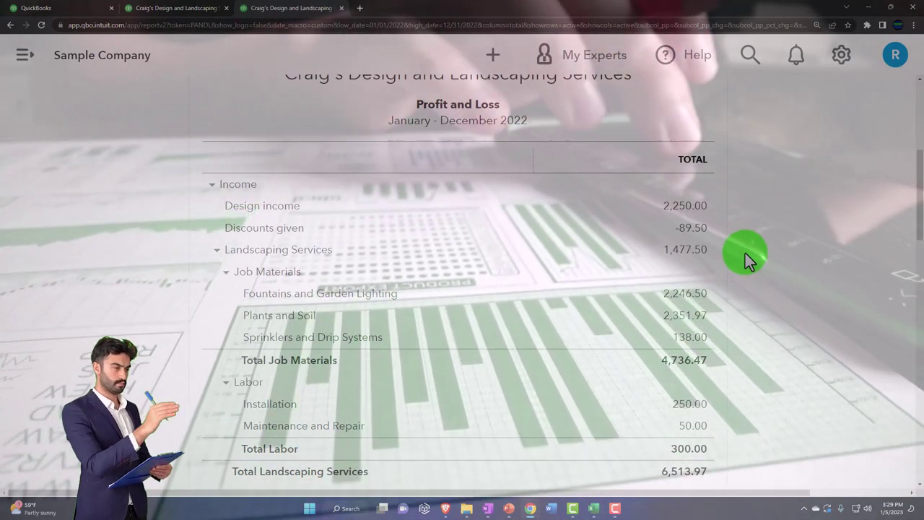
Reduce the page zoom and review the new-transaction options for customers, vendors, employees and other, closing the list without choosing one.
key(ctrl+minus)
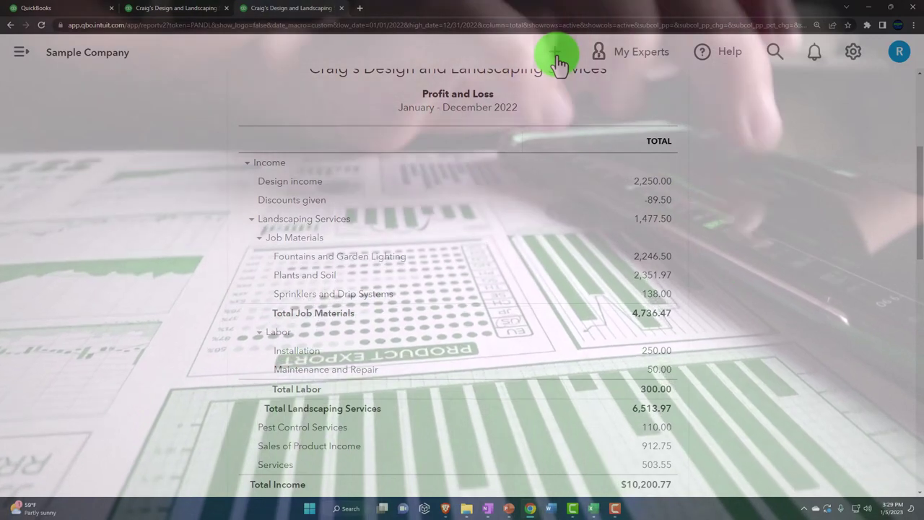
click(556, 57)
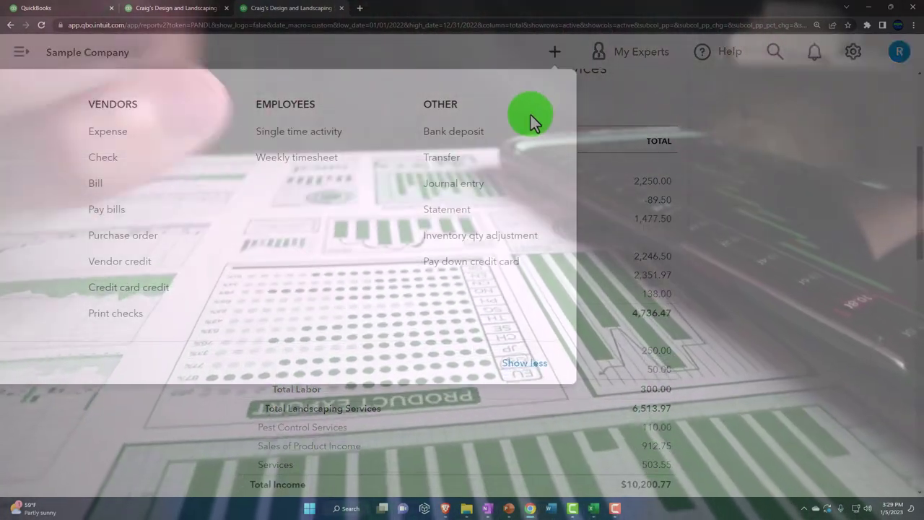
key(ctrl+minus)
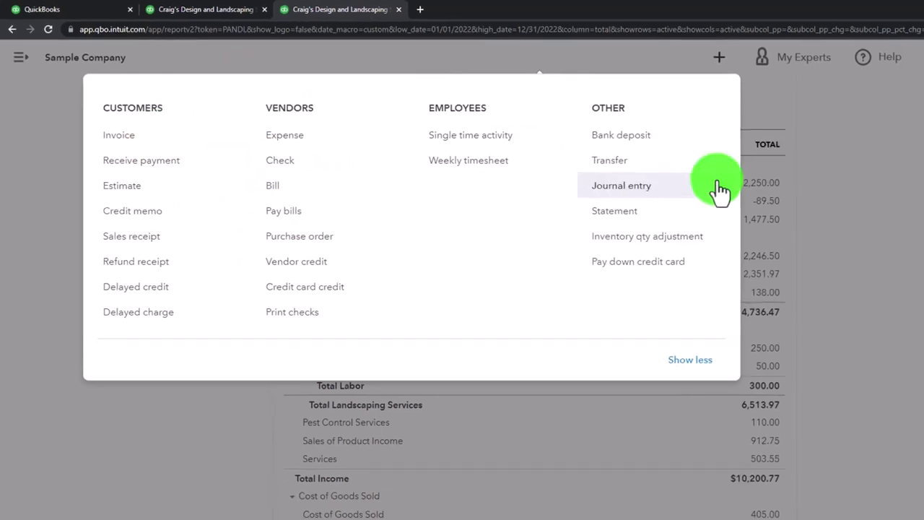
click(866, 177)
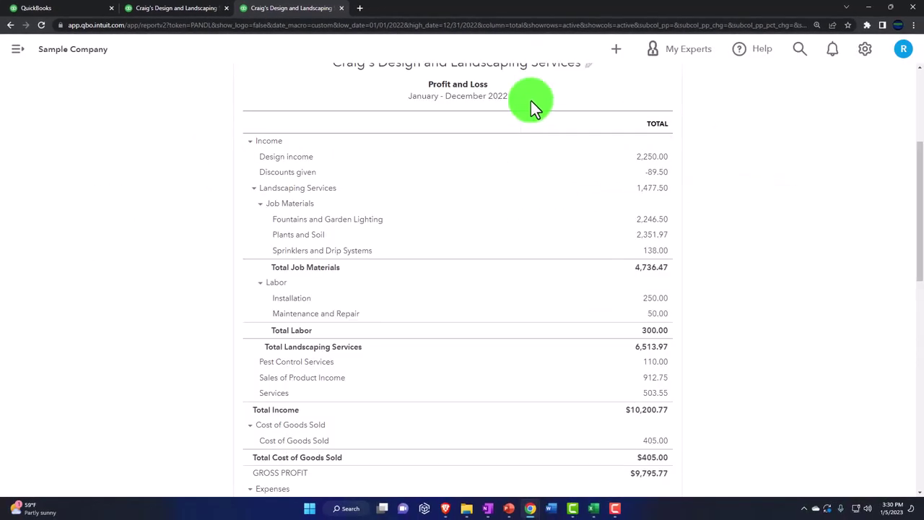
Duplicate the Profit and Loss tab, open the reports list in the copy and collapse the navigation sidebar.
right_click(307, 15)
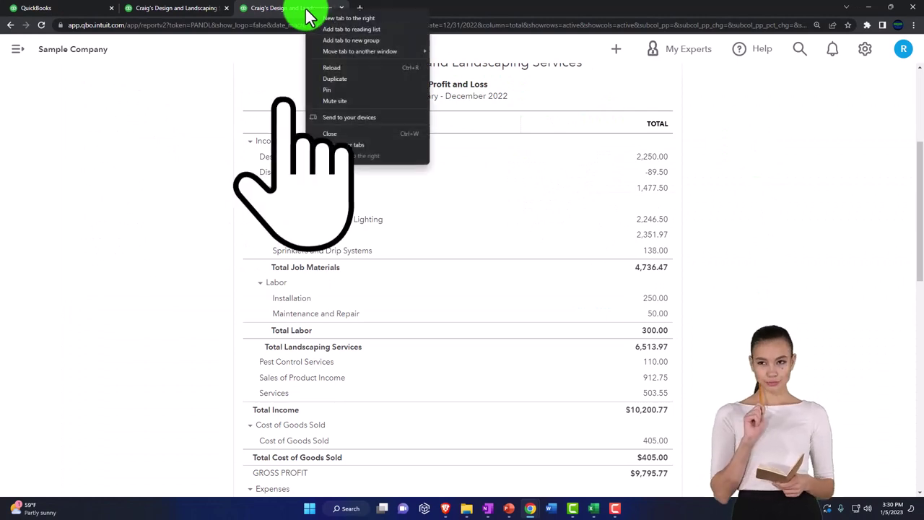
click(330, 78)
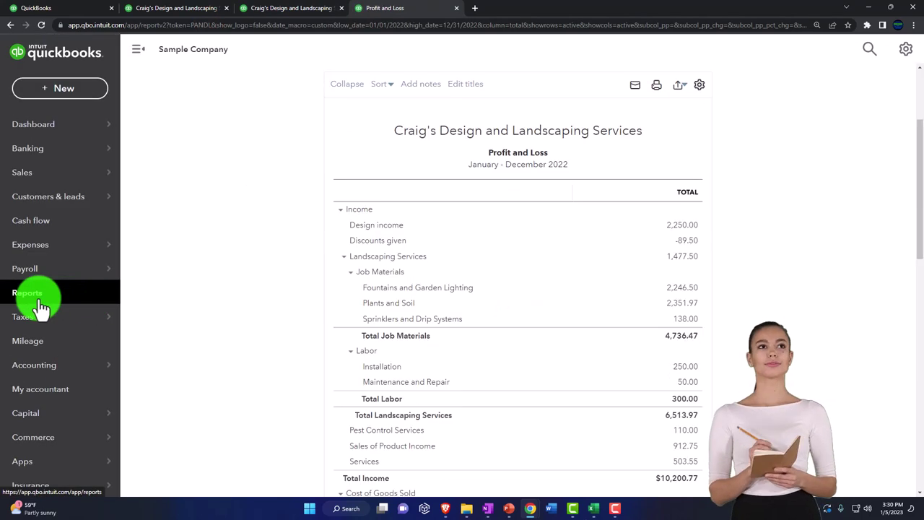
click(38, 305)
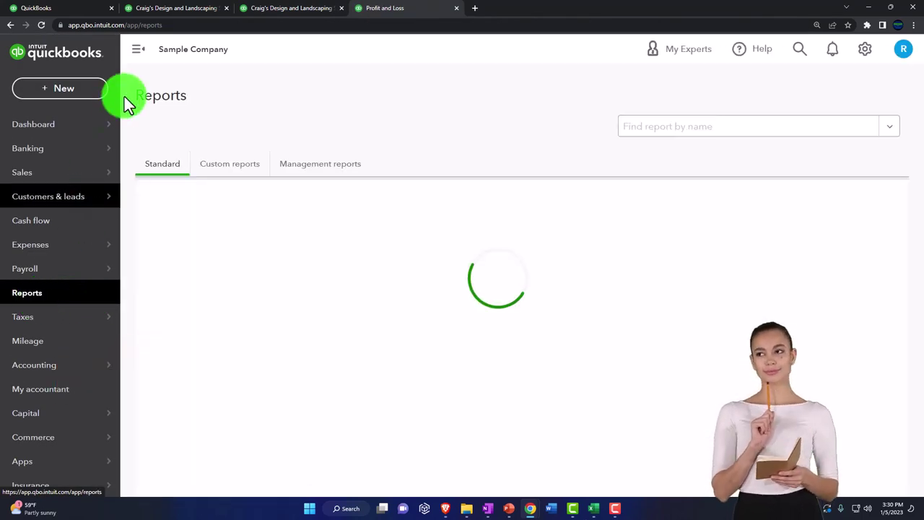
click(138, 52)
Open the Sales by Customer Summary report from the Sales and customers section.
scroll(278, 357, down, 15)
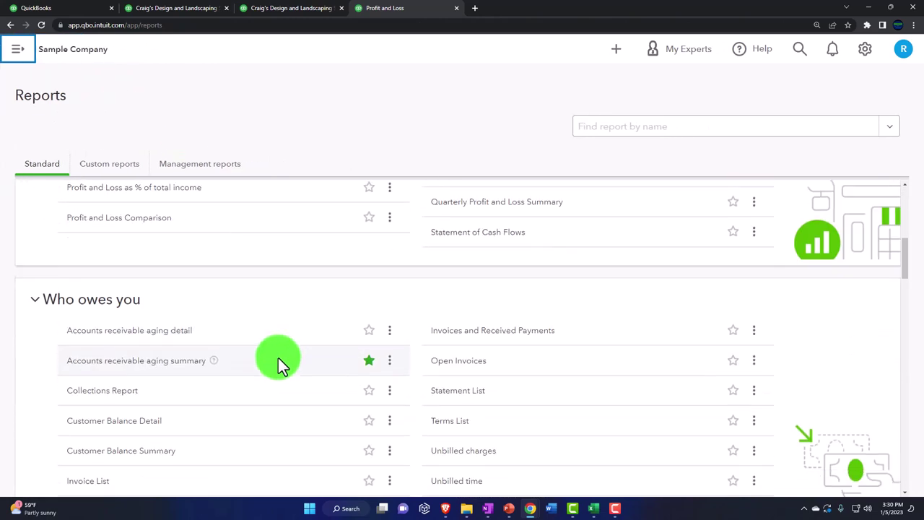
scroll(278, 357, down, 1)
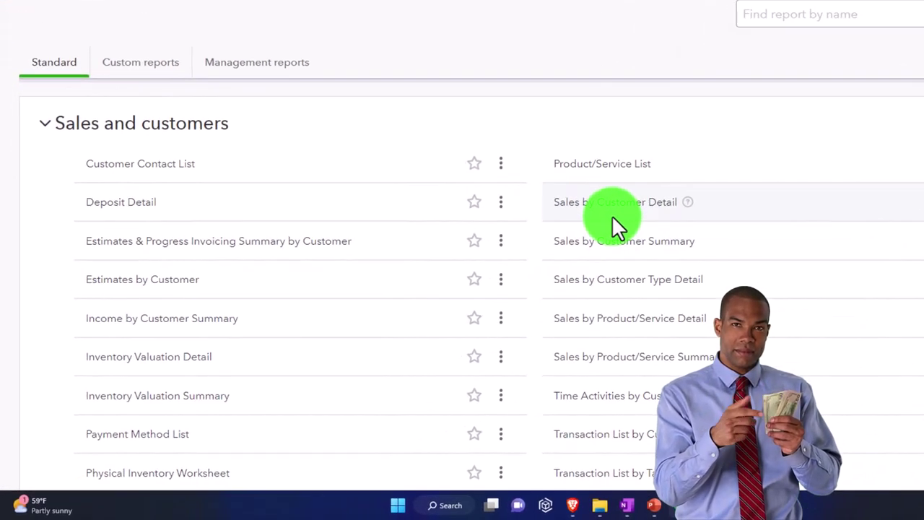
click(632, 253)
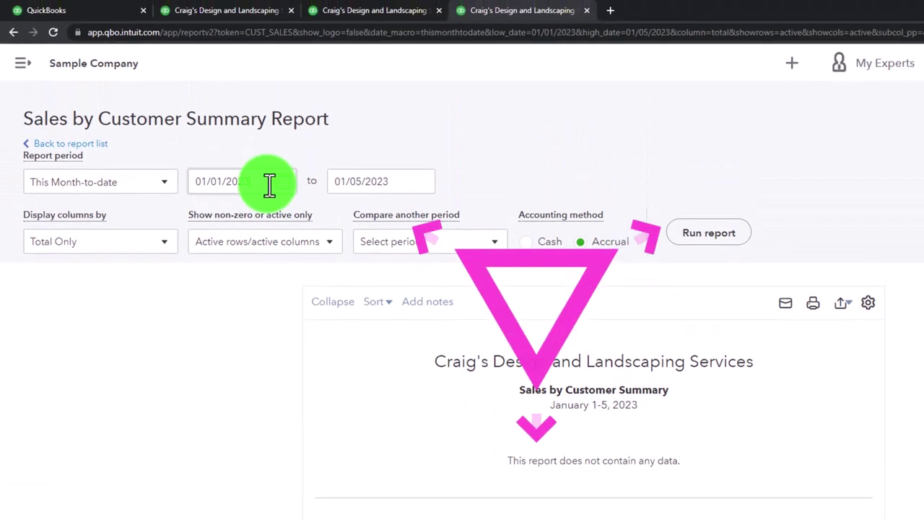
Run the Sales by Customer Summary report for 01/01/2022 to 12/31/2022.
click(269, 184)
text(01)
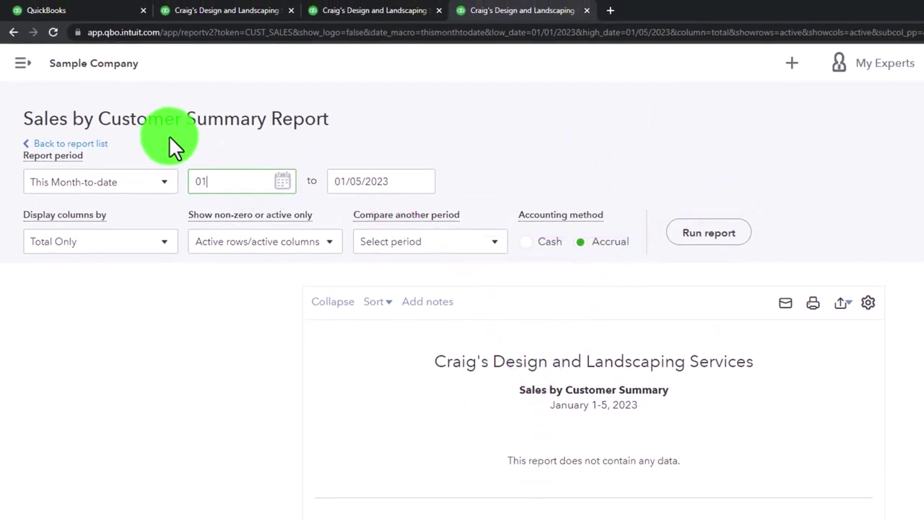
text(/01/202)
key(Tab)
text(12312022)
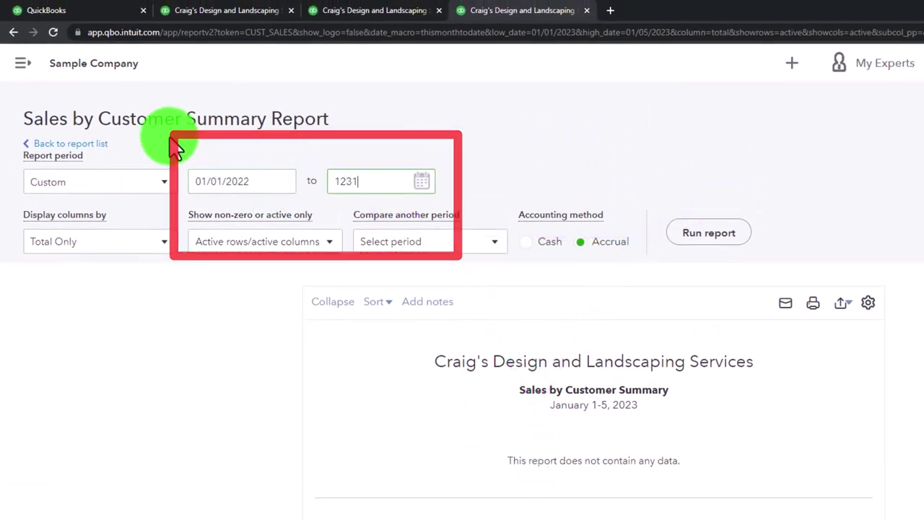
click(177, 148)
click(682, 237)
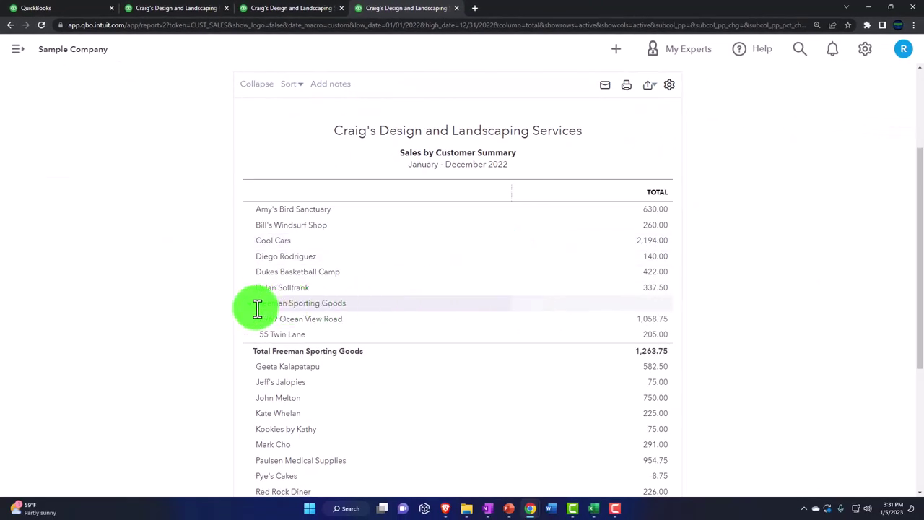
Enlarge the Sales by Customer Summary, collapse its sub-customer rows and review the customers down to the total.
key(ctrl+plus)
key(ctrl+plus)
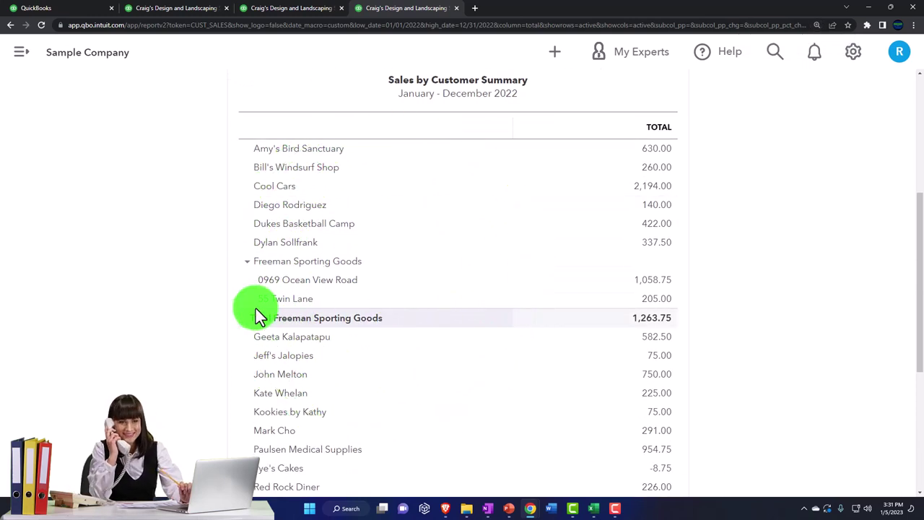
scroll(256, 308, up, 2)
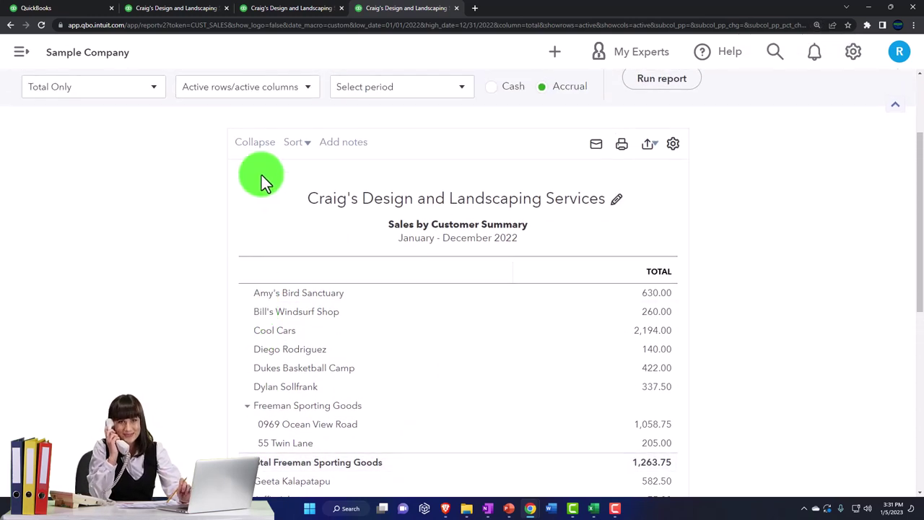
click(254, 144)
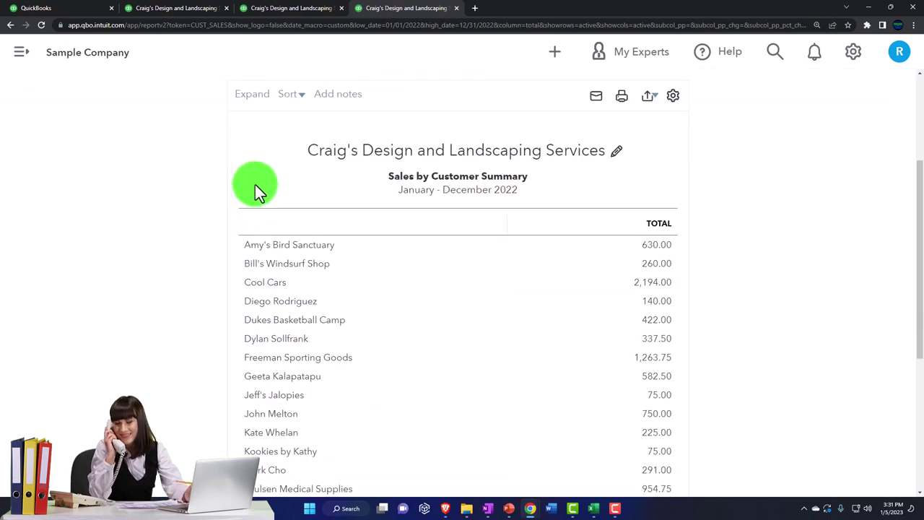
scroll(267, 319, down, 4)
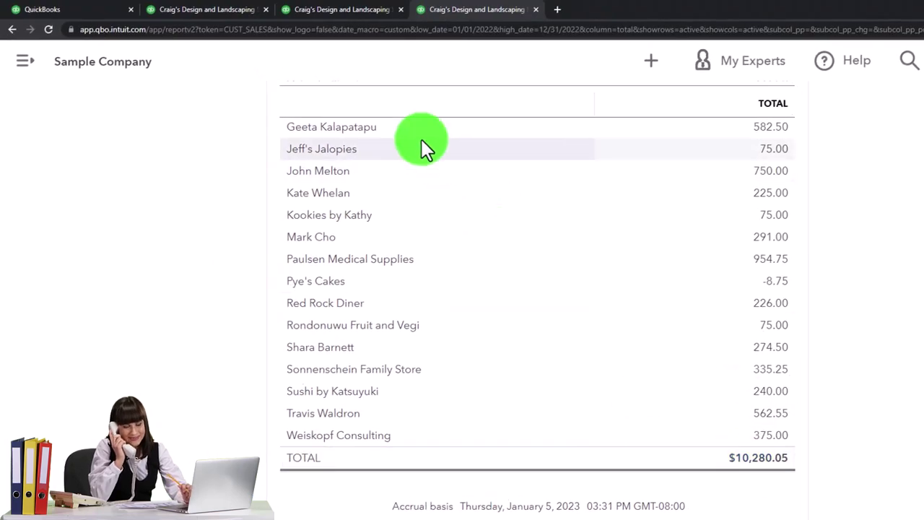
Examine the income section of the Profit and Loss and the assets and liabilities on the Balance Sheet.
click(316, 20)
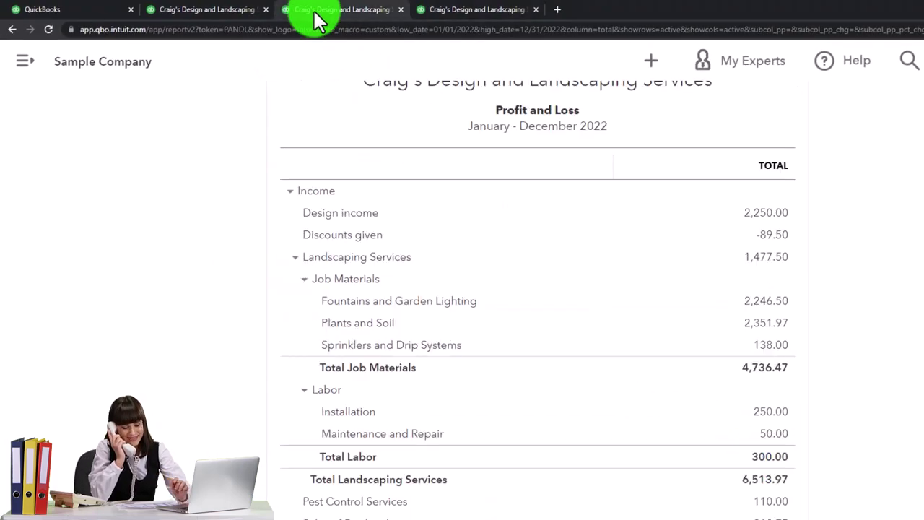
scroll(351, 252, down, 3)
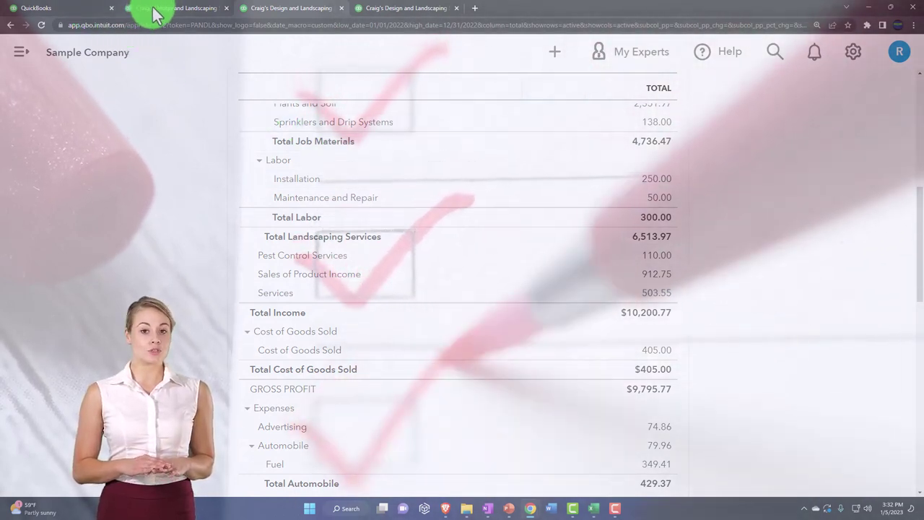
click(155, 13)
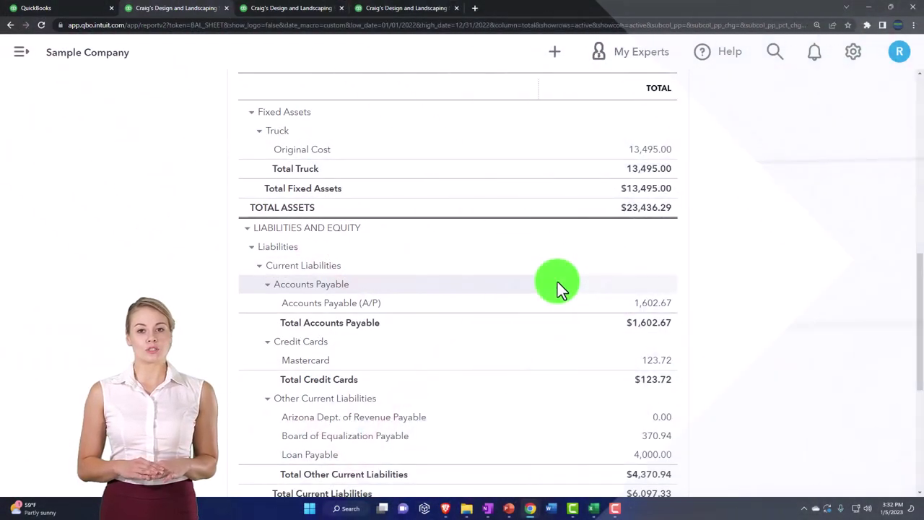
scroll(645, 309, up, 3)
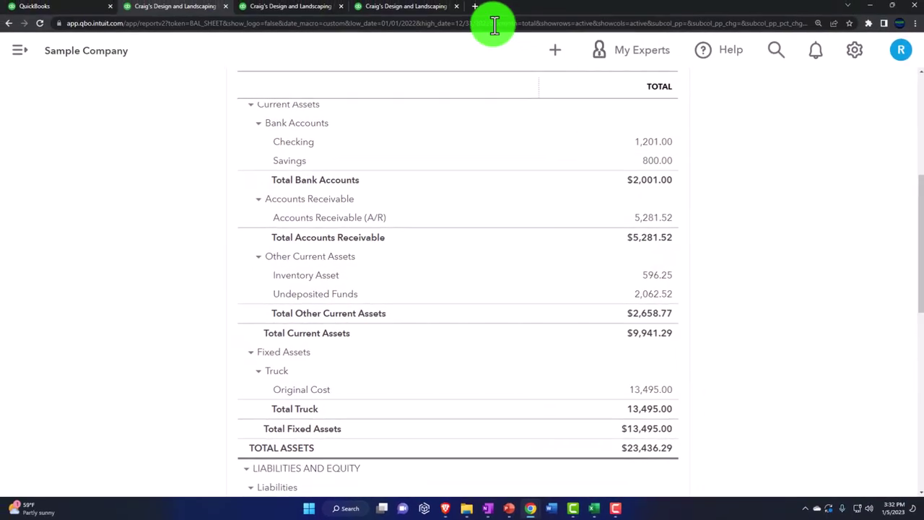
Export the 2022 Sales by Customer Summary to Excel and open the downloaded file.
click(412, 12)
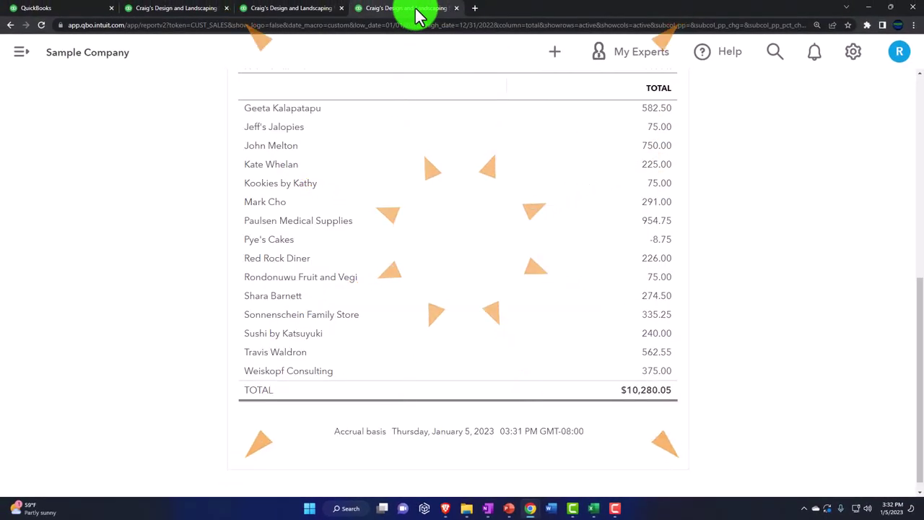
scroll(546, 254, up, 3)
scroll(547, 250, up, 2)
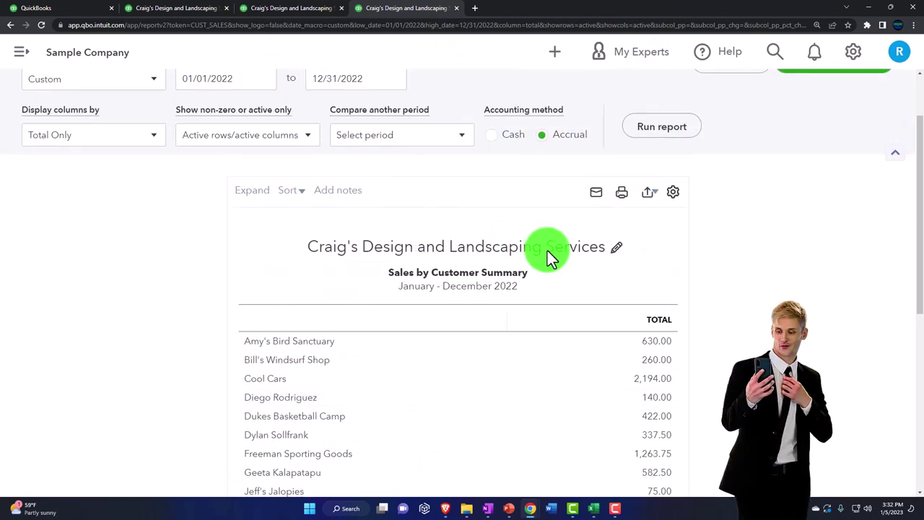
click(651, 199)
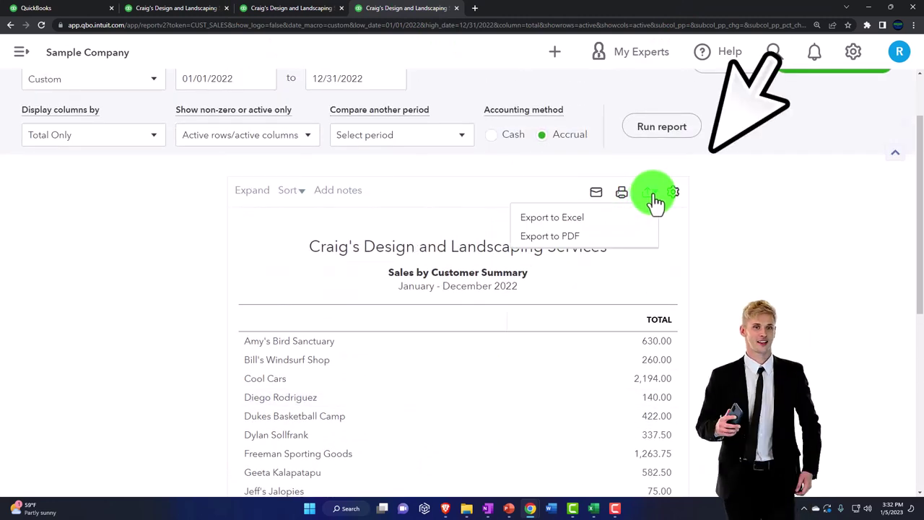
click(605, 225)
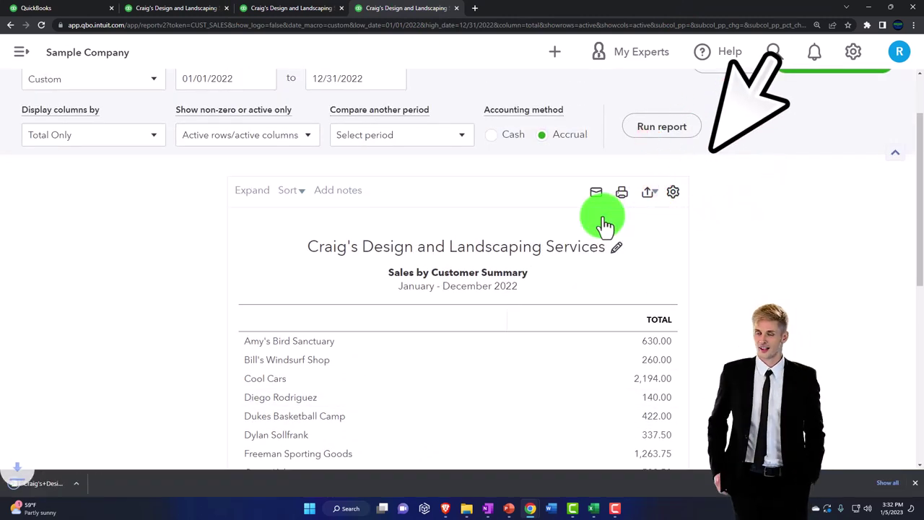
click(63, 487)
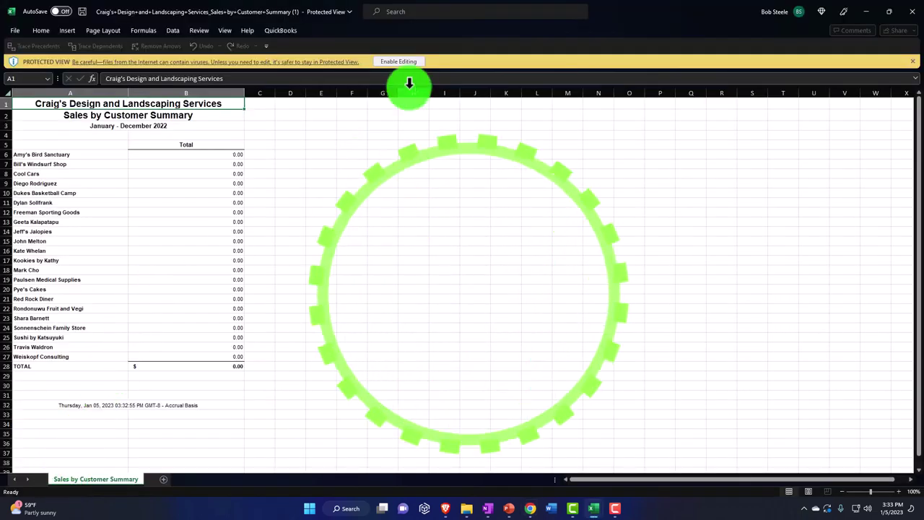
Enable editing in the exported workbook and copy its entire Sales by Customer Summary sheet.
click(401, 62)
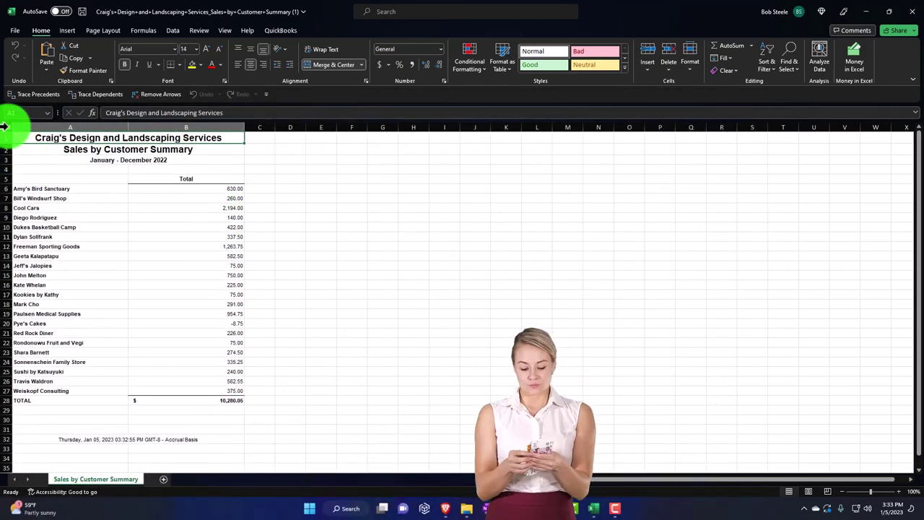
click(4, 126)
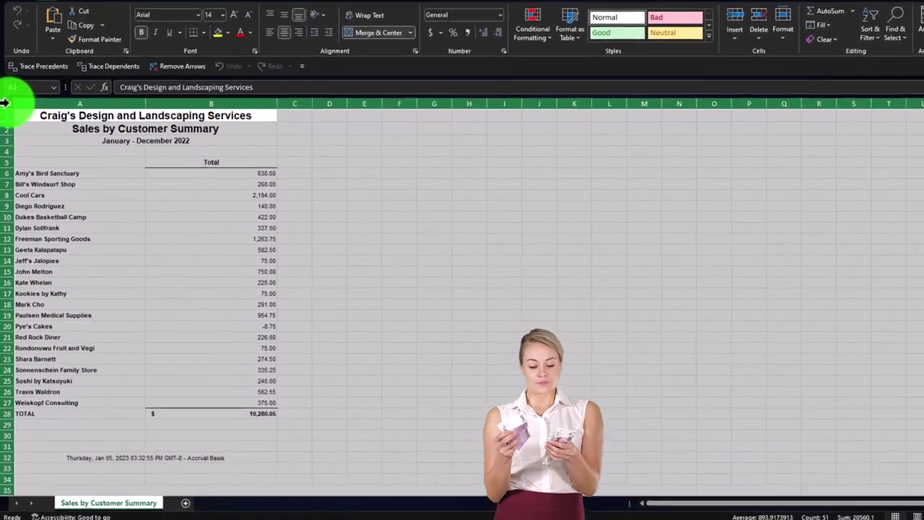
right_click(104, 163)
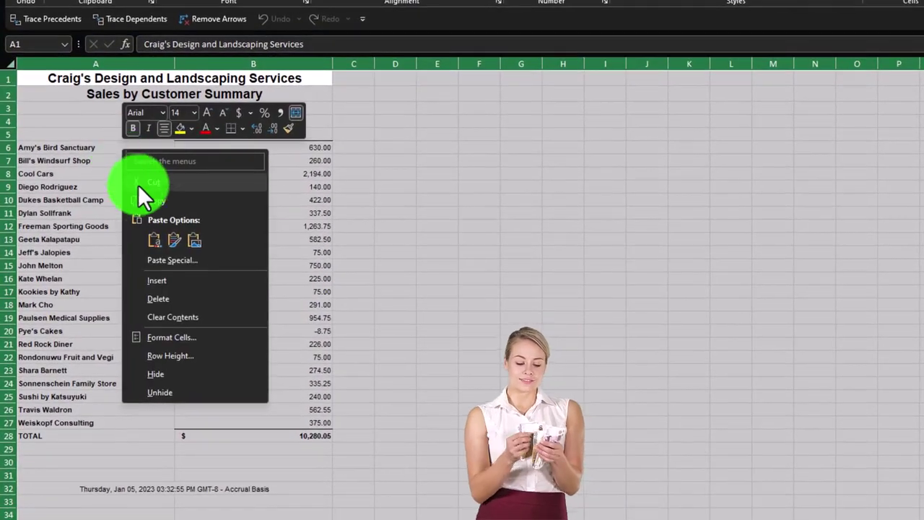
click(146, 204)
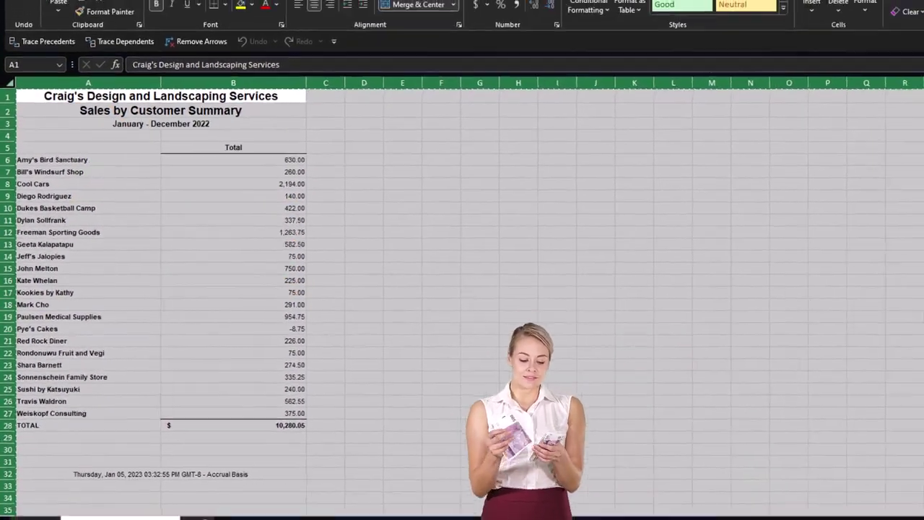
Switch to the Reports 12.31.22 workbook and add a new worksheet after AP Graph.
mouse_move(812, 519)
click(571, 466)
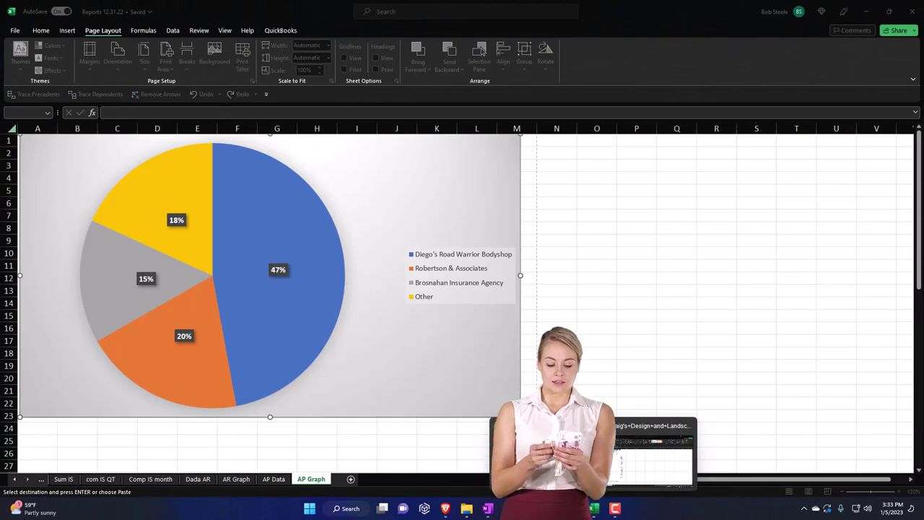
click(62, 479)
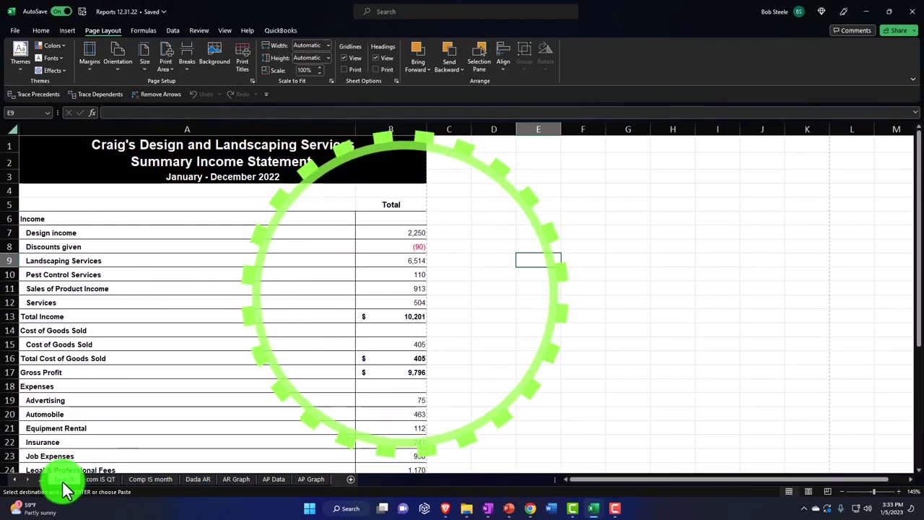
click(92, 480)
click(304, 479)
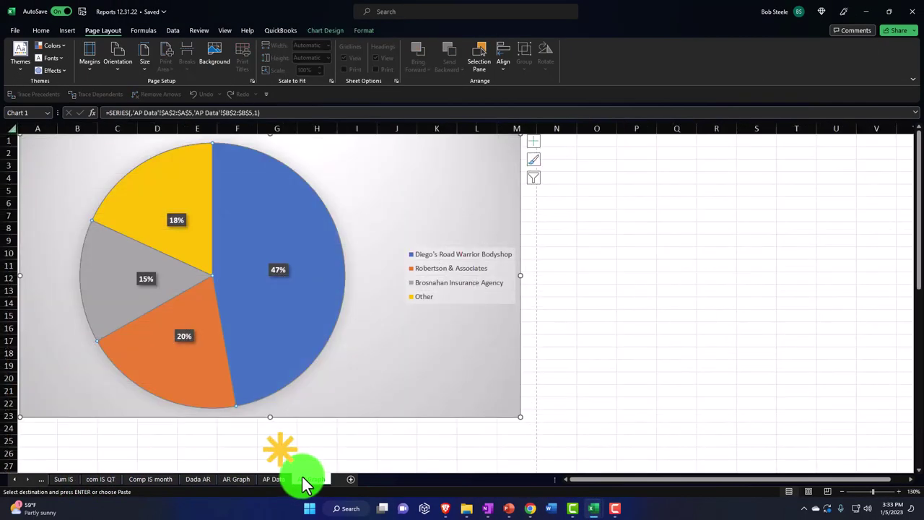
click(345, 480)
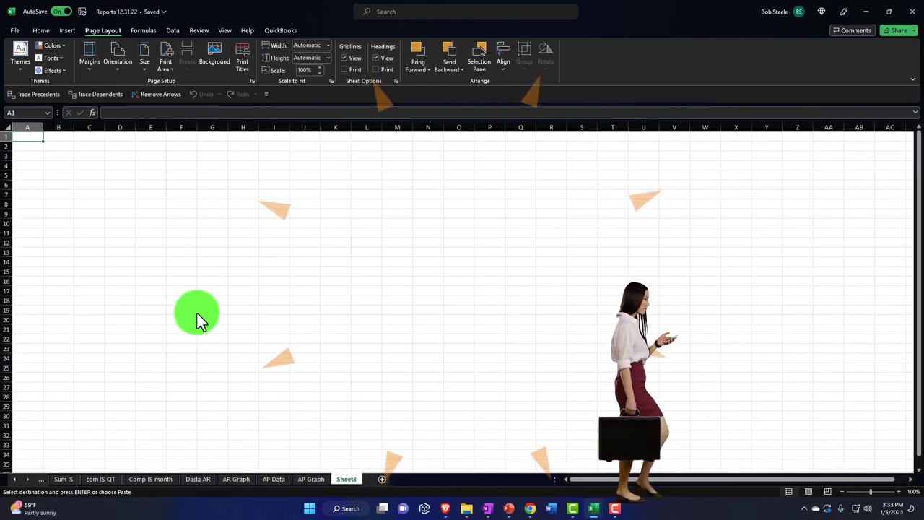
Paste the copied Sales by Customer Summary over the whole new worksheet.
click(12, 123)
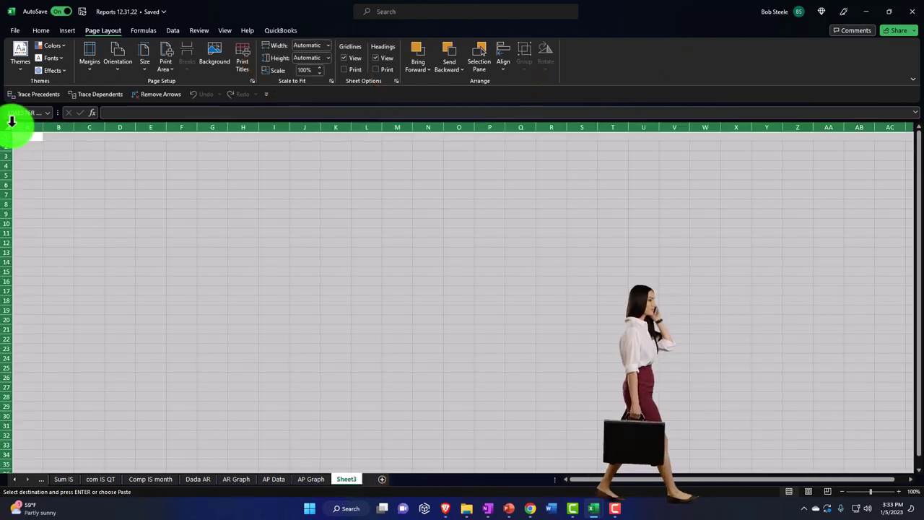
right_click(51, 168)
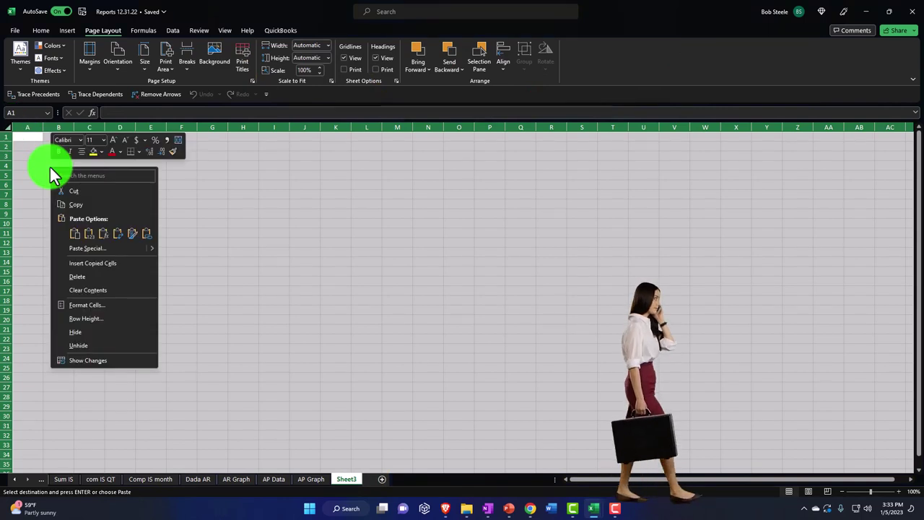
click(71, 233)
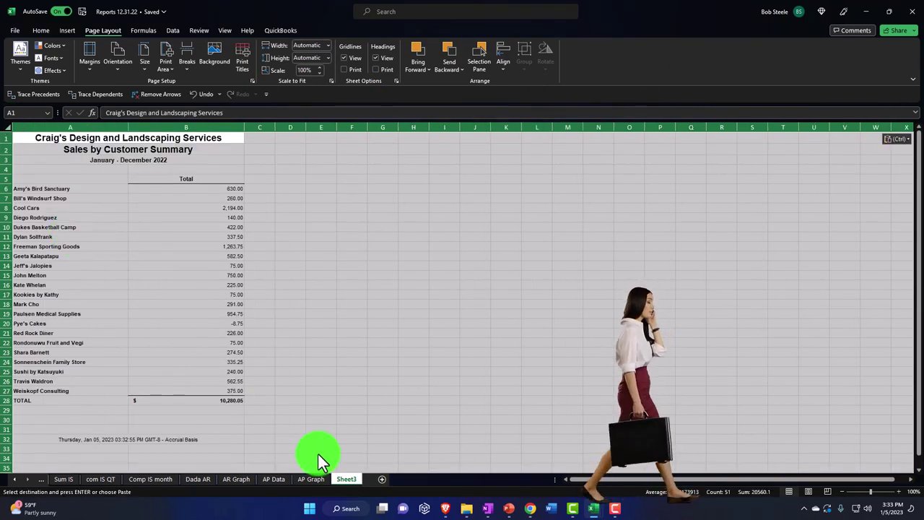
Rename the new worksheet as Sales by Cust Data.
double_click(350, 480)
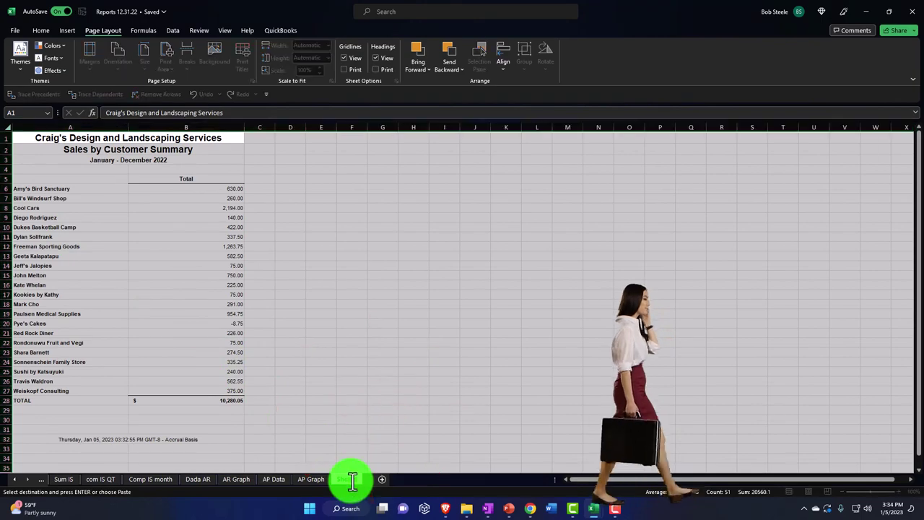
text(Sales Cust Data)
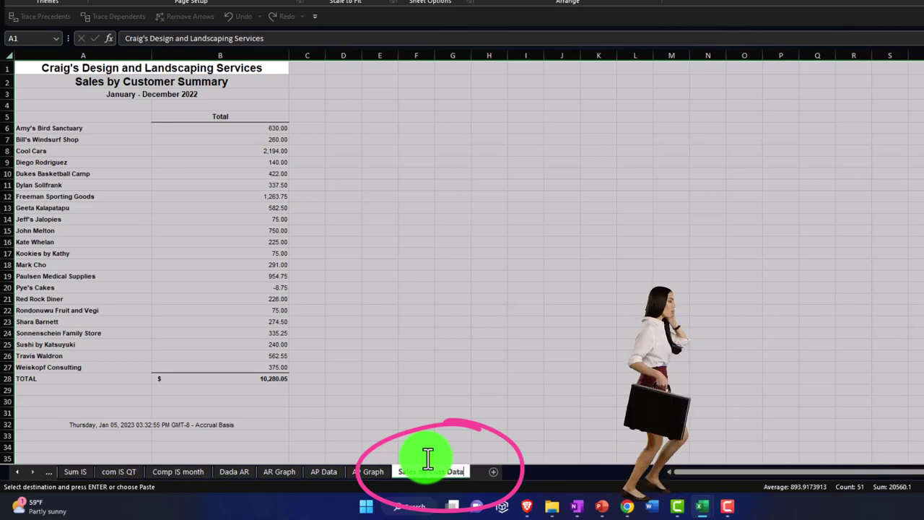
click(428, 458)
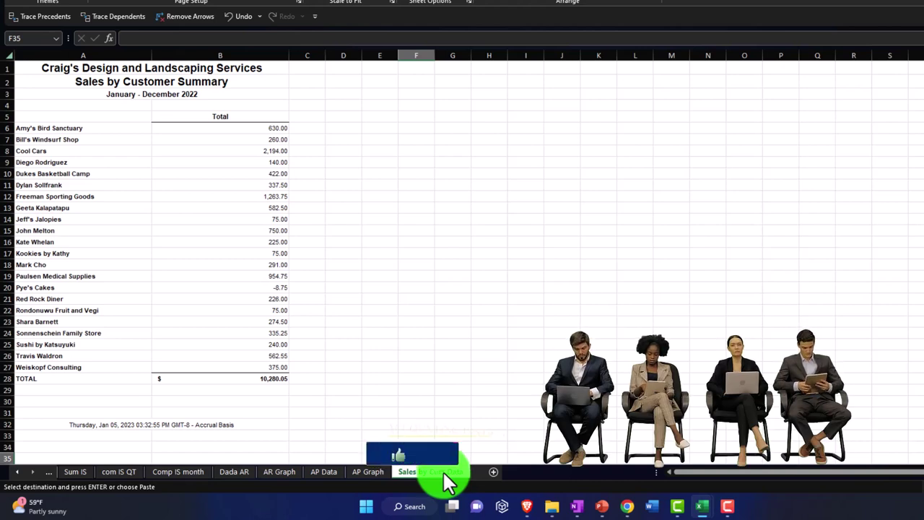
Apply the plain formatting of blank cell E6 to the entire Sales by Cust Data sheet with Format Painter.
click(366, 299)
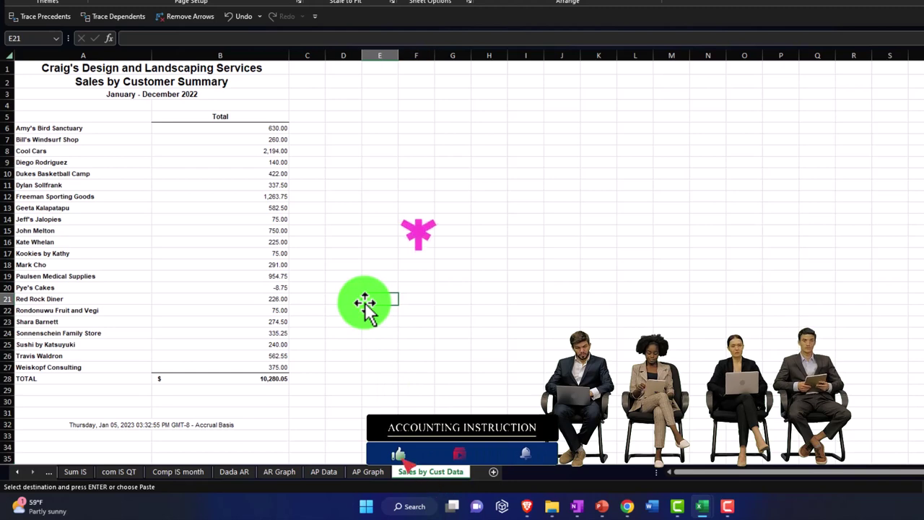
scroll(366, 304, up, 5)
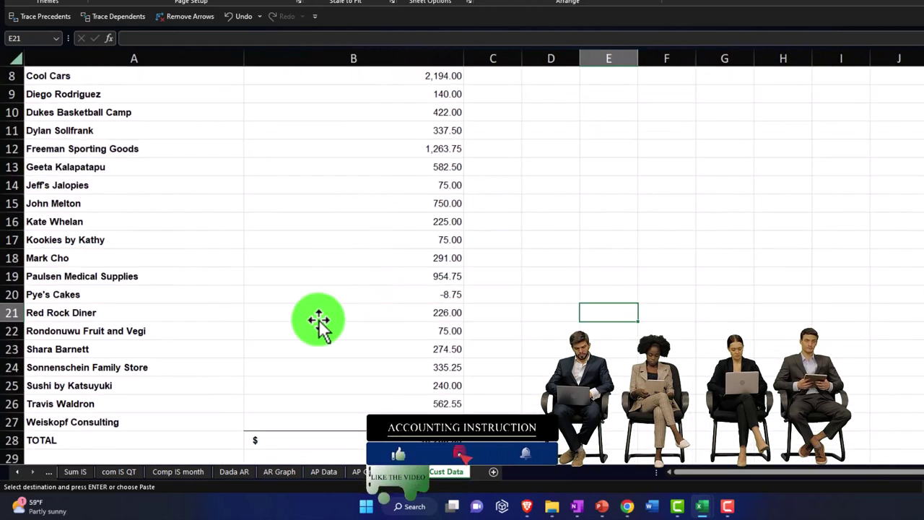
scroll(318, 323, up, 3)
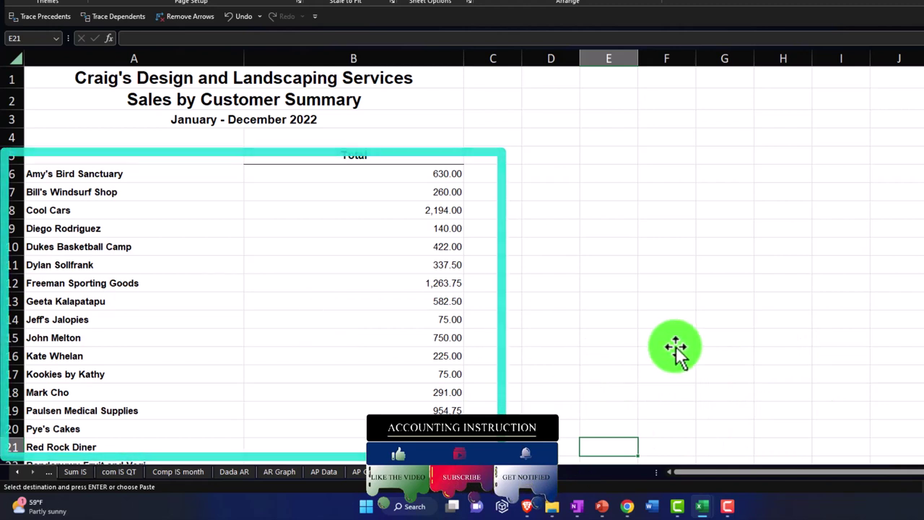
click(611, 211)
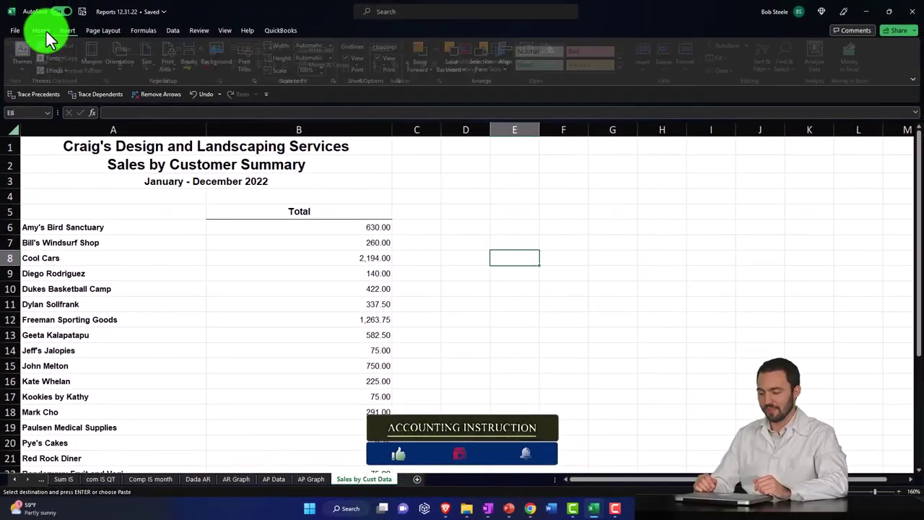
click(45, 29)
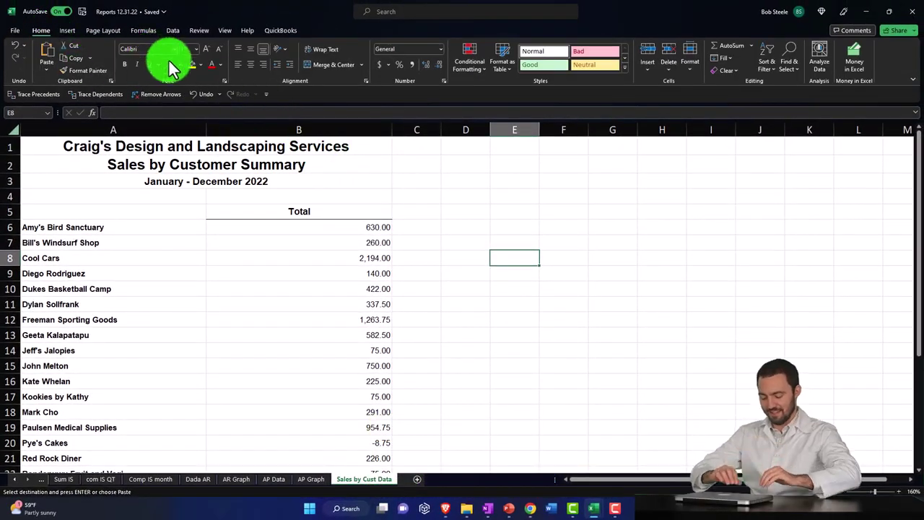
click(375, 263)
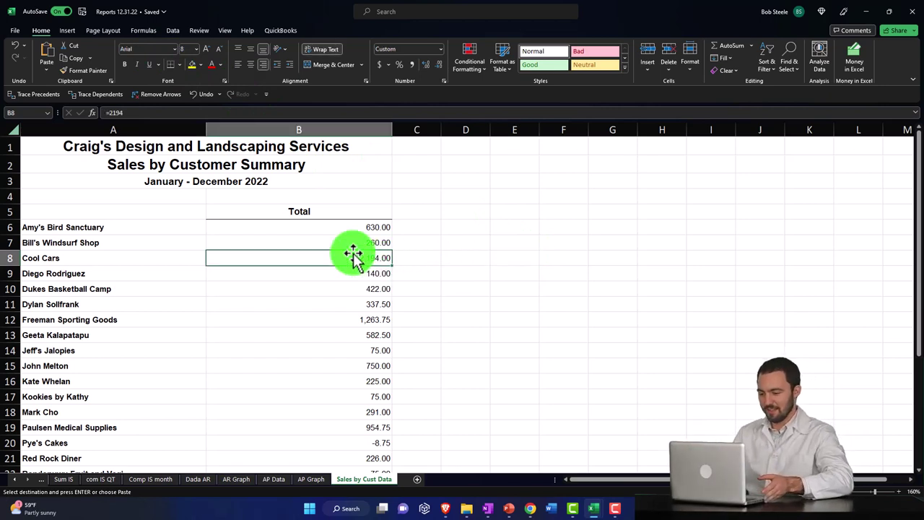
click(504, 228)
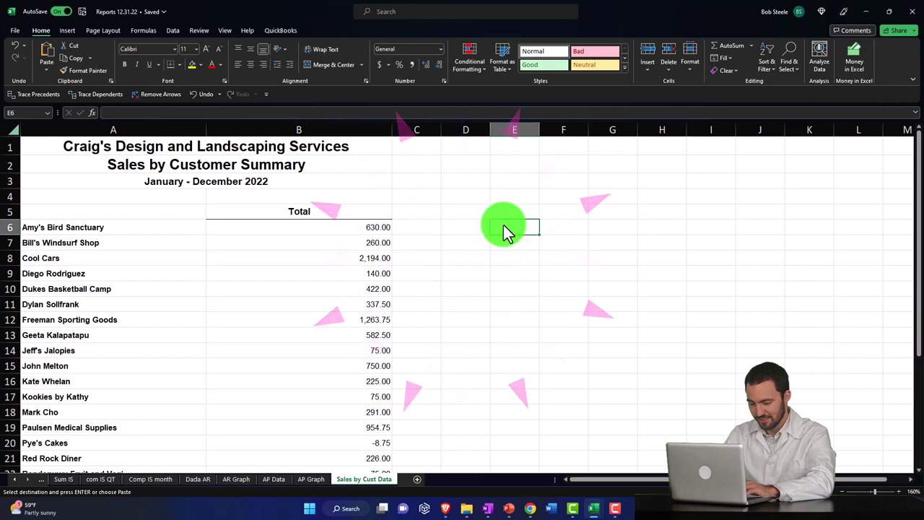
click(69, 70)
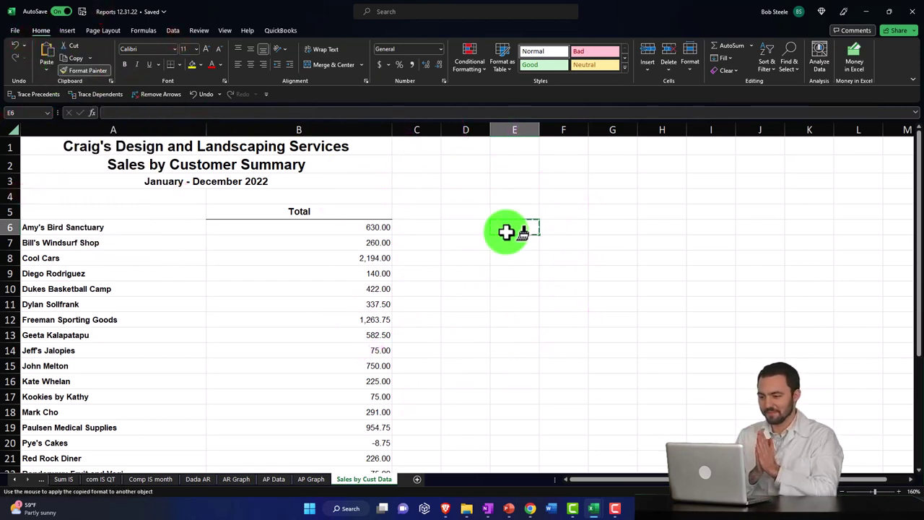
click(12, 128)
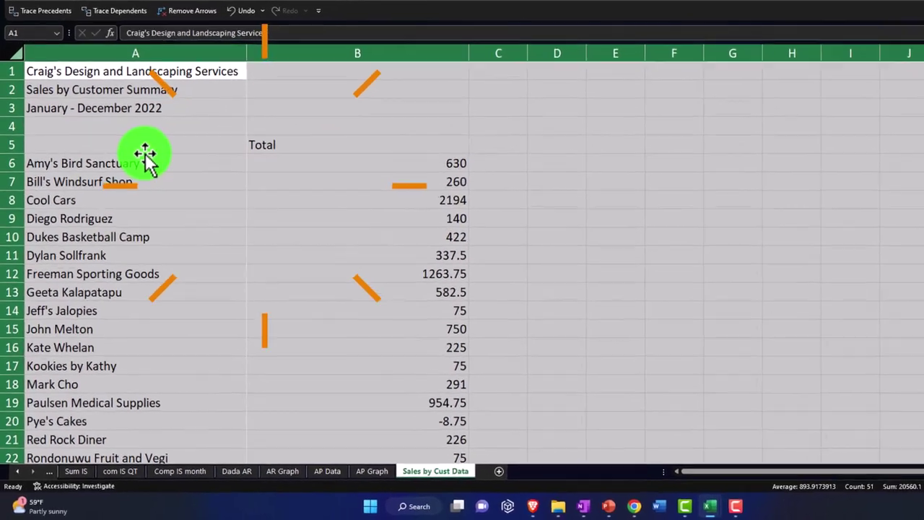
Format the whole Sales by Cust Data sheet as Currency with no symbol, 0 decimal places and negatives in red parentheses.
right_click(123, 214)
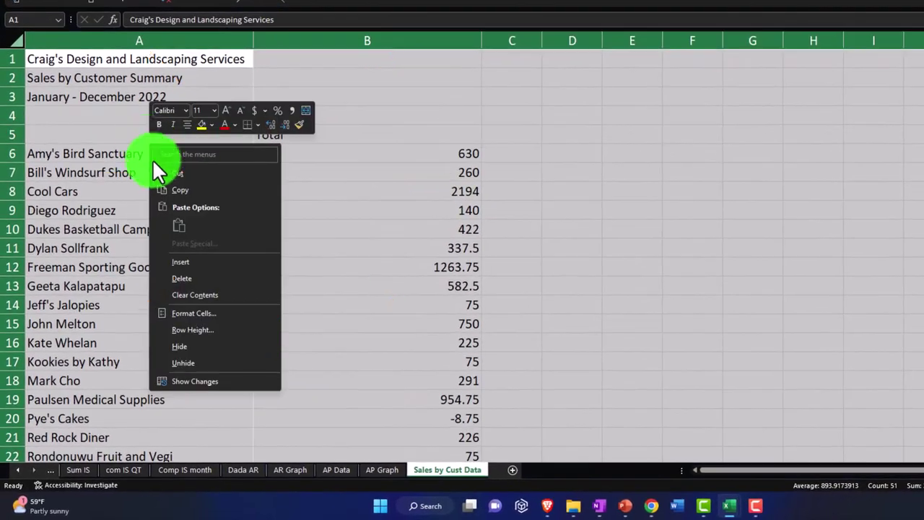
click(190, 313)
drag(228, 170, 731, 62)
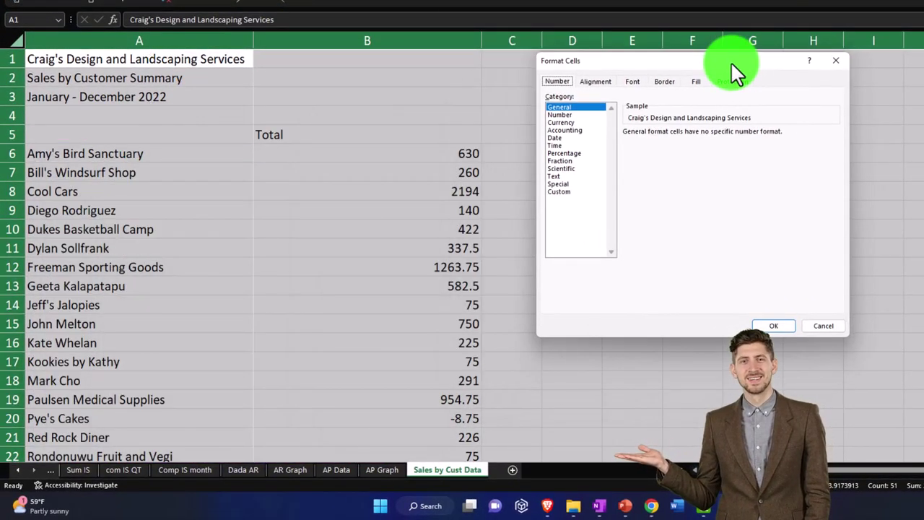
click(567, 122)
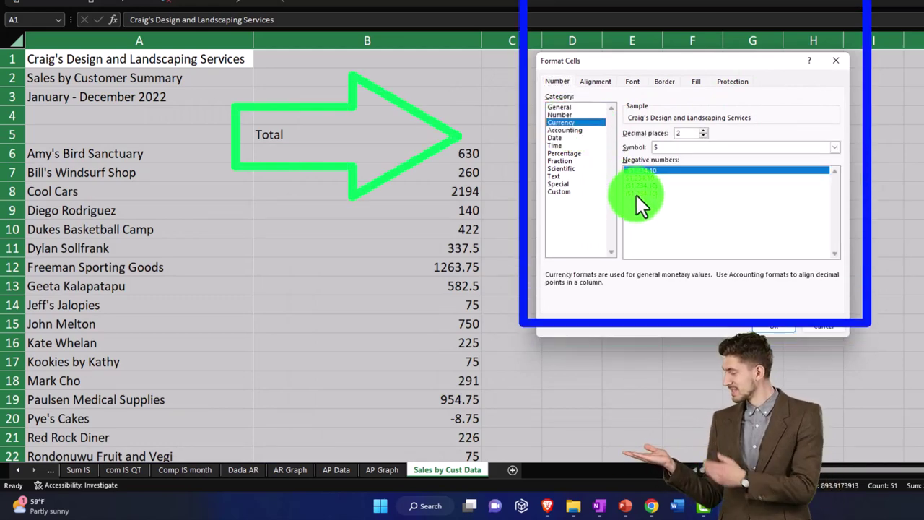
click(635, 193)
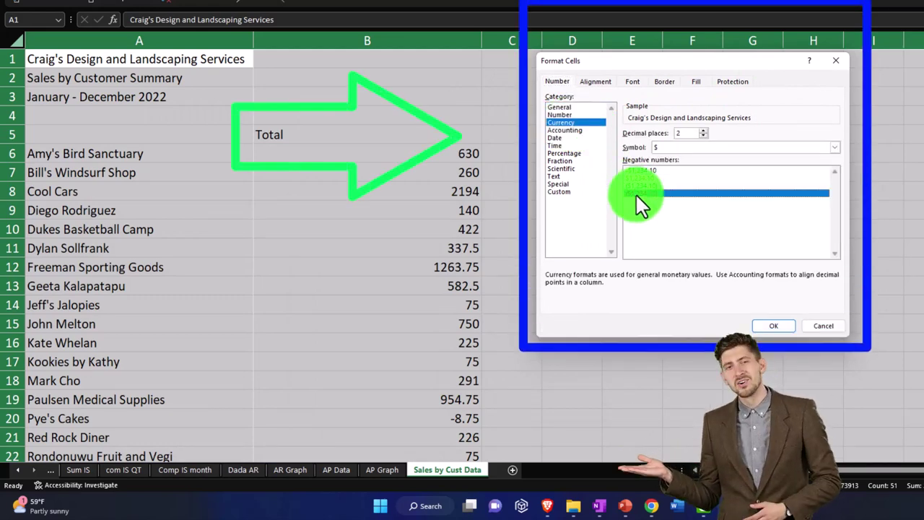
click(832, 147)
click(793, 157)
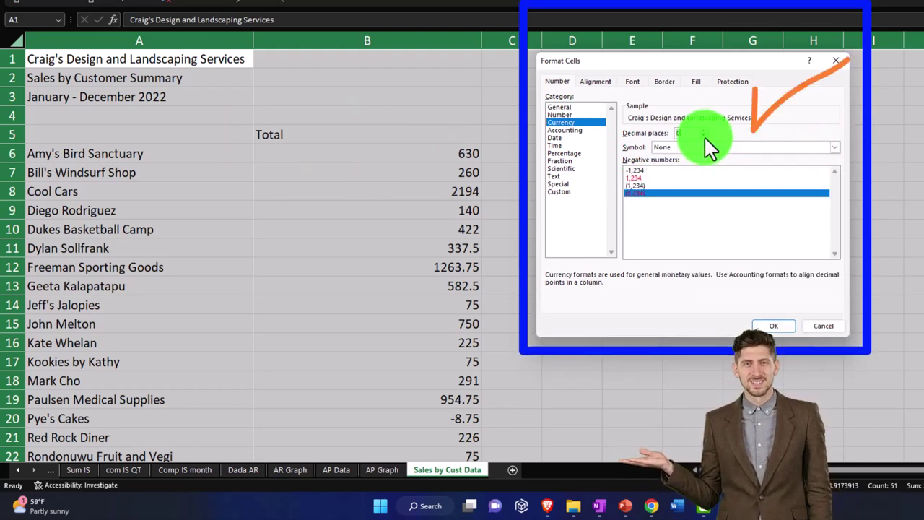
click(770, 326)
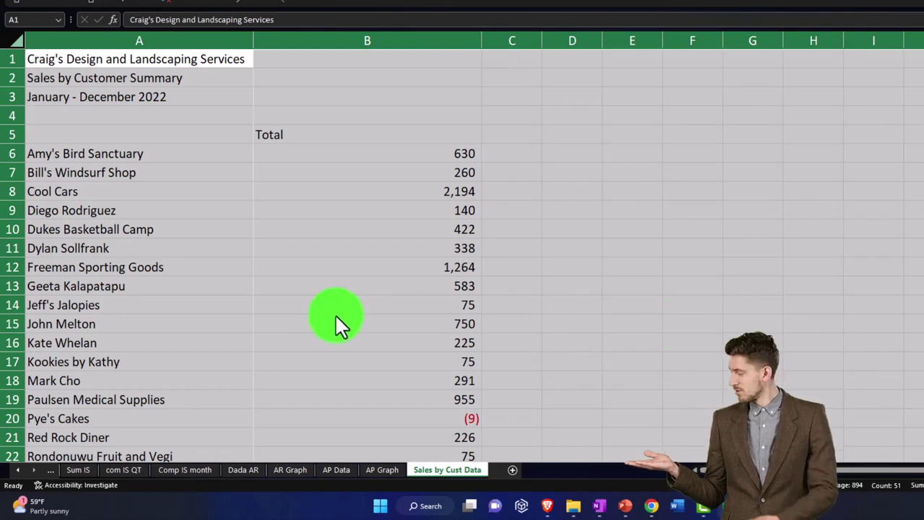
click(307, 308)
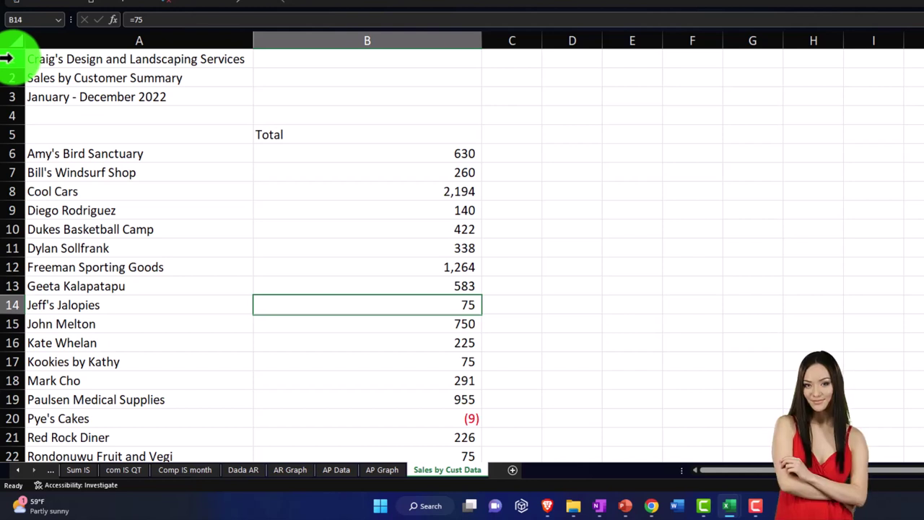
Delete the report heading rows 1 to 5 above the customer list.
drag(6, 59, 6, 130)
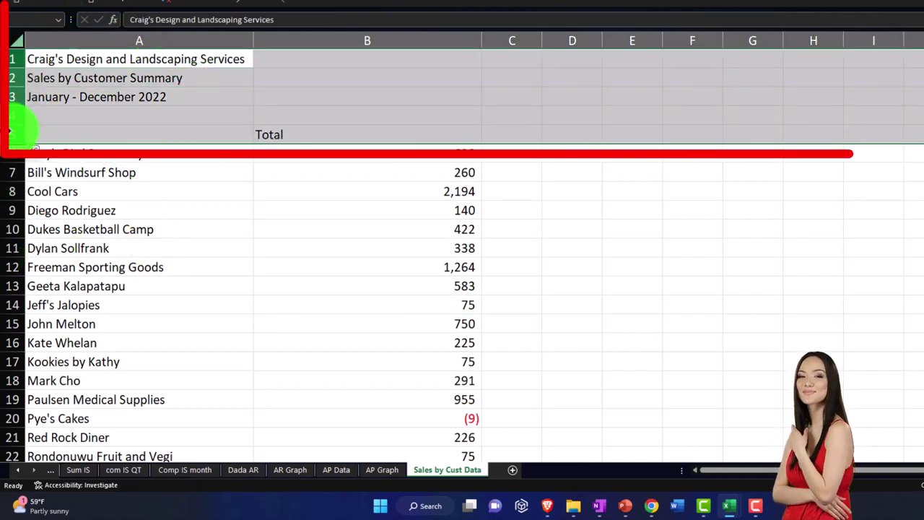
right_click(101, 101)
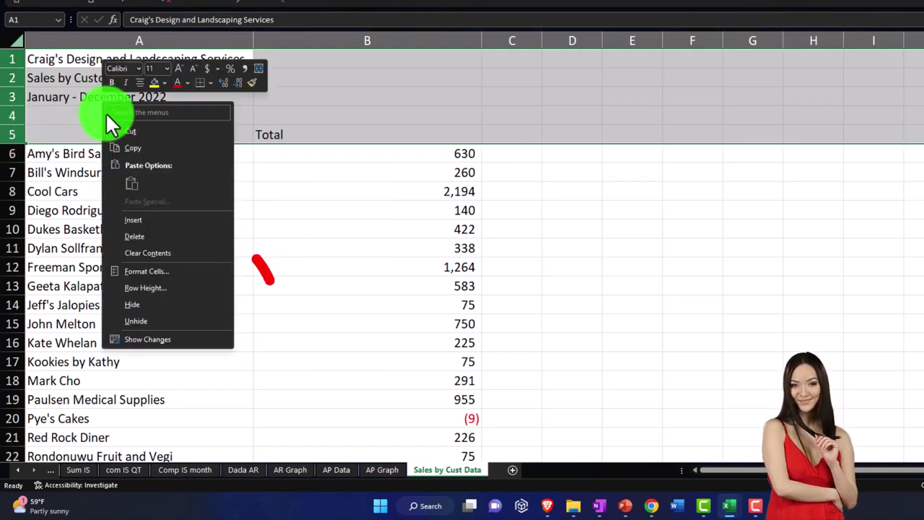
key(Escape)
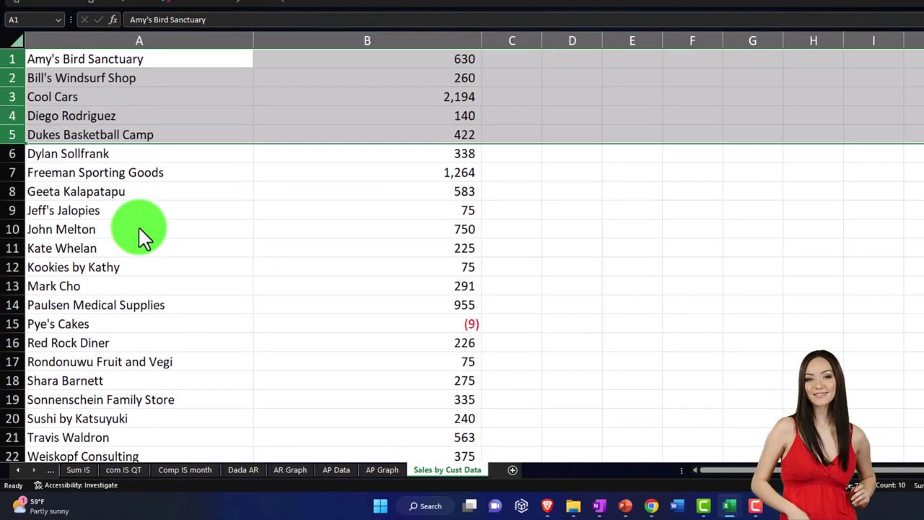
Delete rows 23 to 30, containing the TOTAL line and the report's date footer, below the customer list.
scroll(139, 228, down, 3)
scroll(139, 227, down, 1)
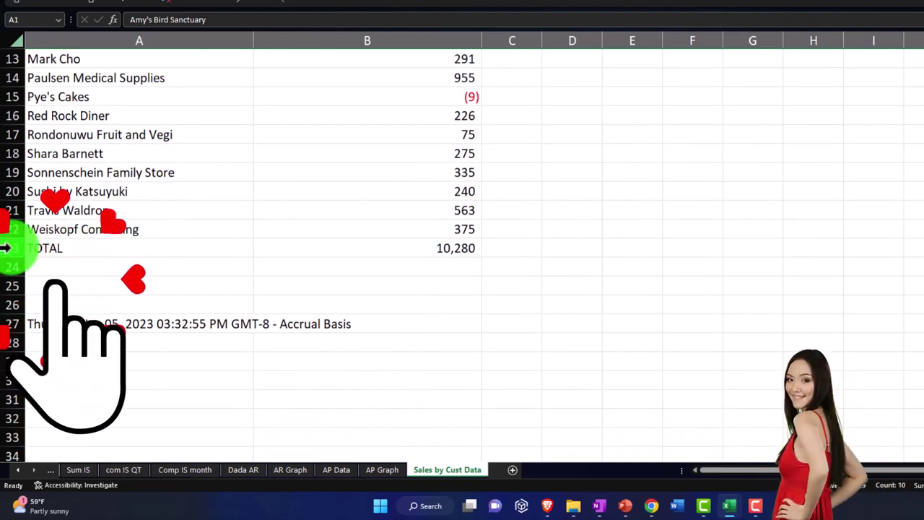
drag(6, 247, 13, 368)
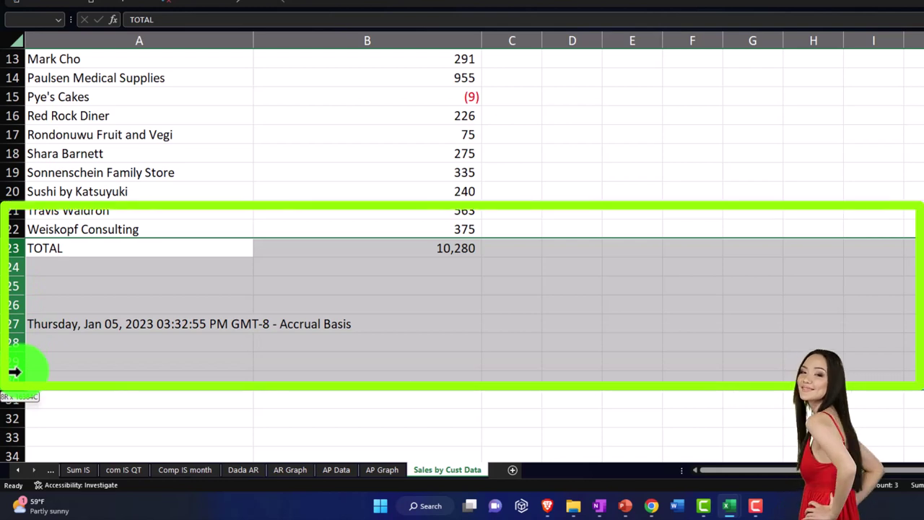
right_click(107, 361)
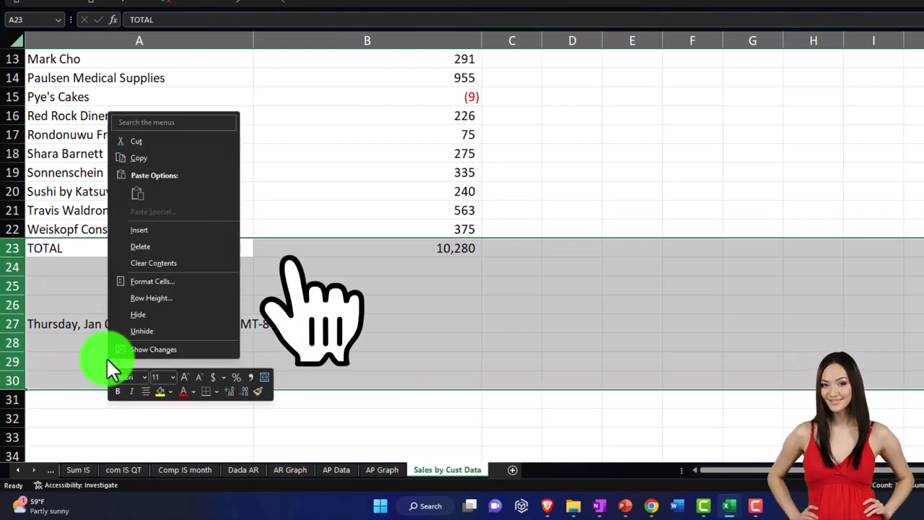
click(136, 248)
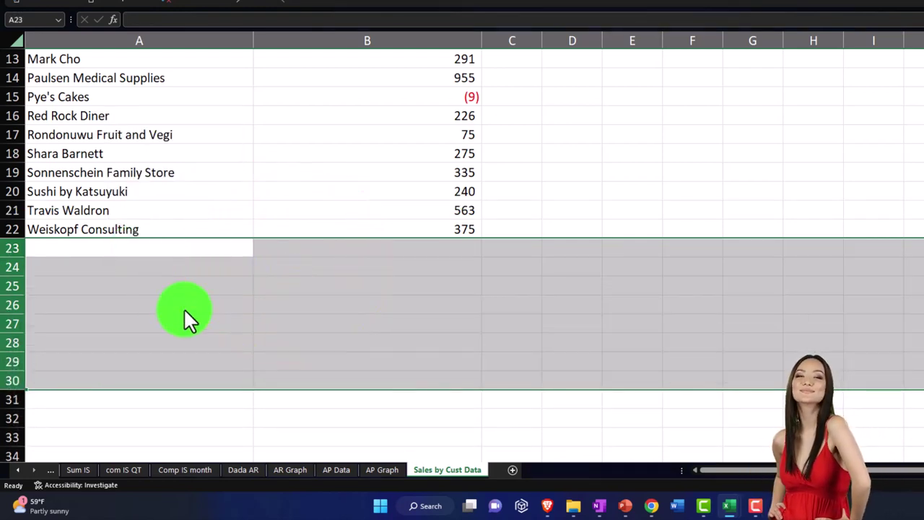
scroll(183, 318, up, 4)
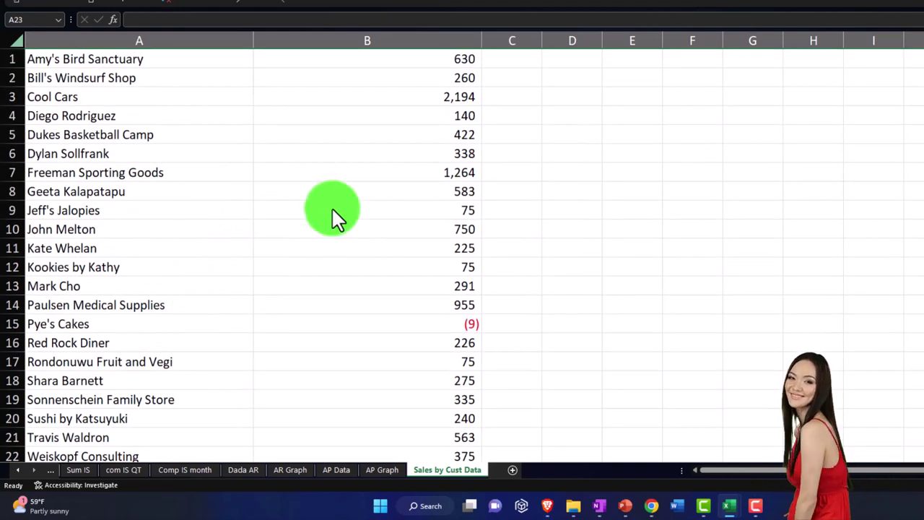
Replace the formulas in column B with plain values by copying the column and pasting it over itself as Values.
click(373, 149)
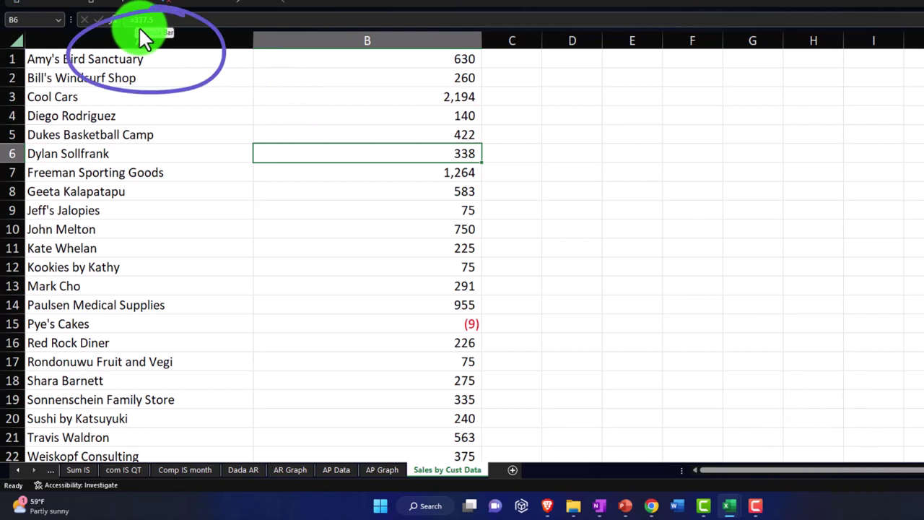
click(344, 43)
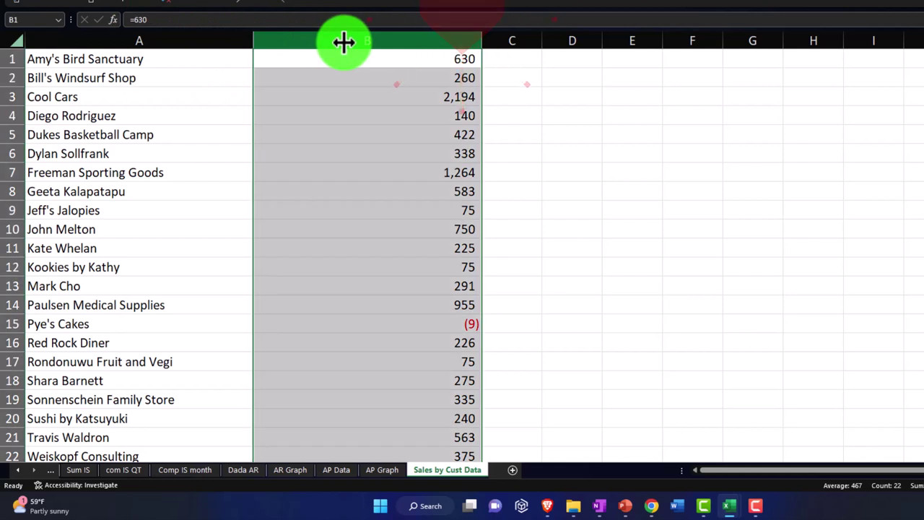
right_click(354, 108)
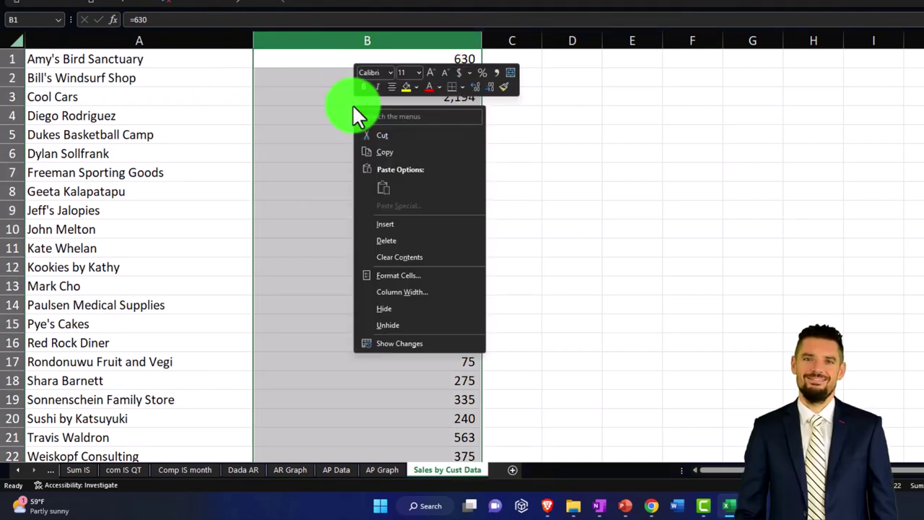
click(374, 154)
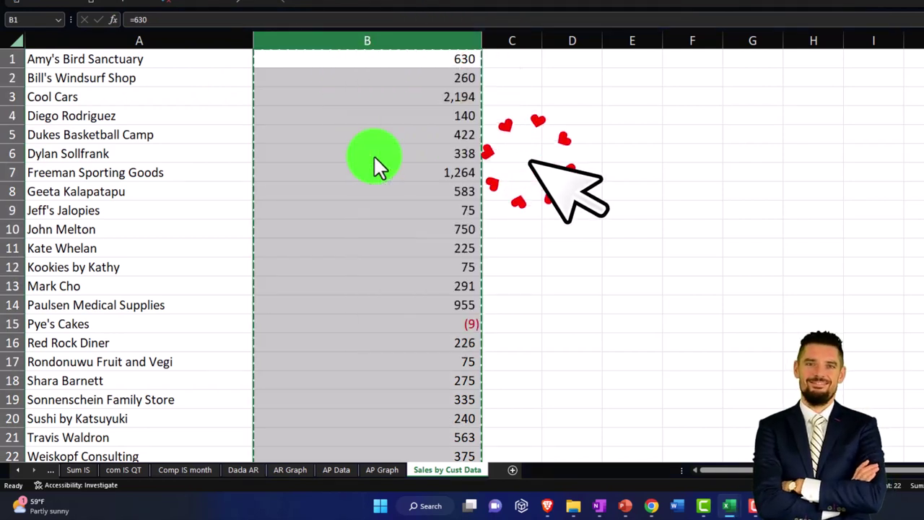
right_click(346, 83)
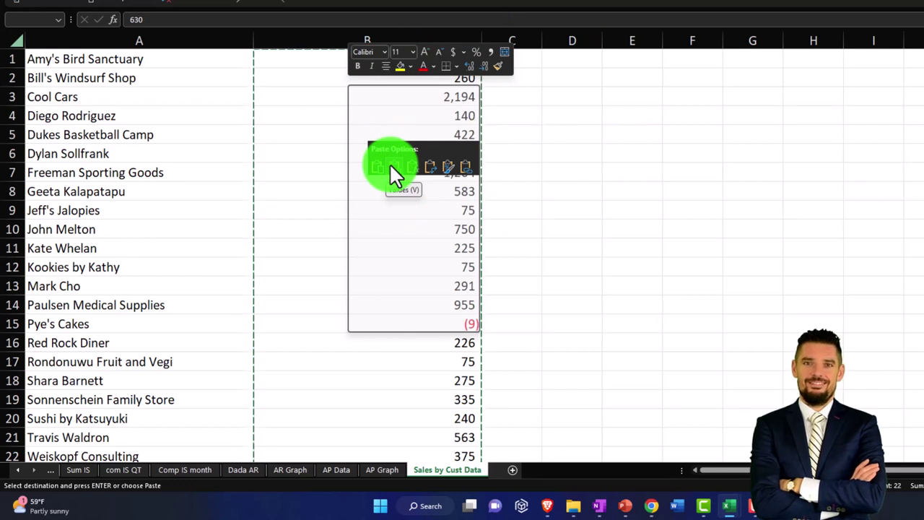
click(390, 166)
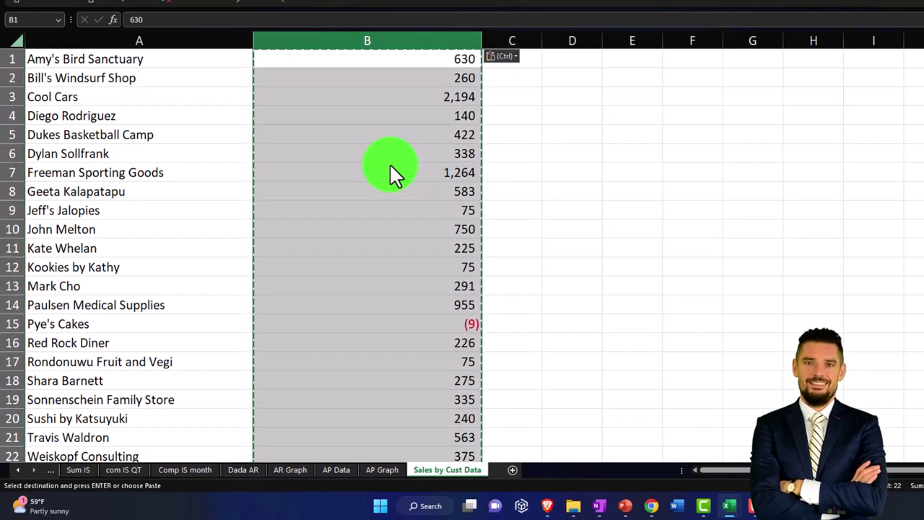
Narrow columns B and A so they fit the sales amounts and customer names more closely.
click(390, 168)
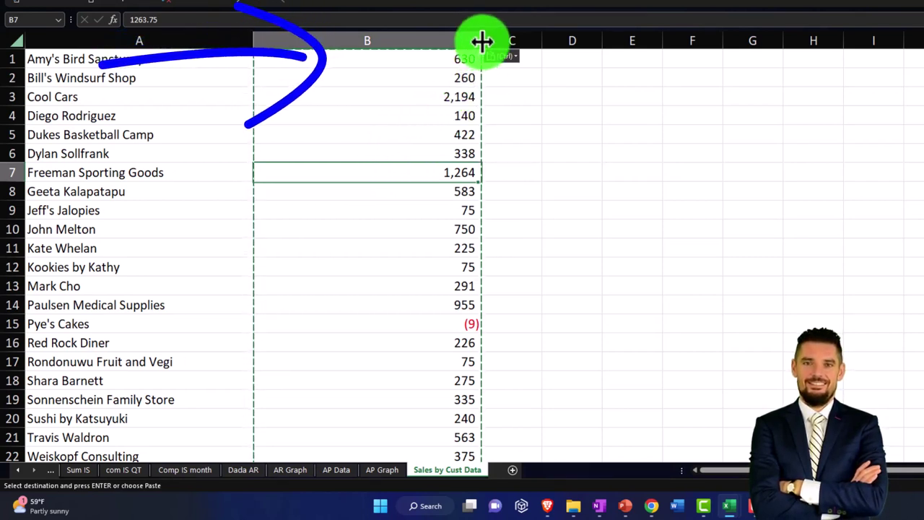
drag(481, 41, 317, 43)
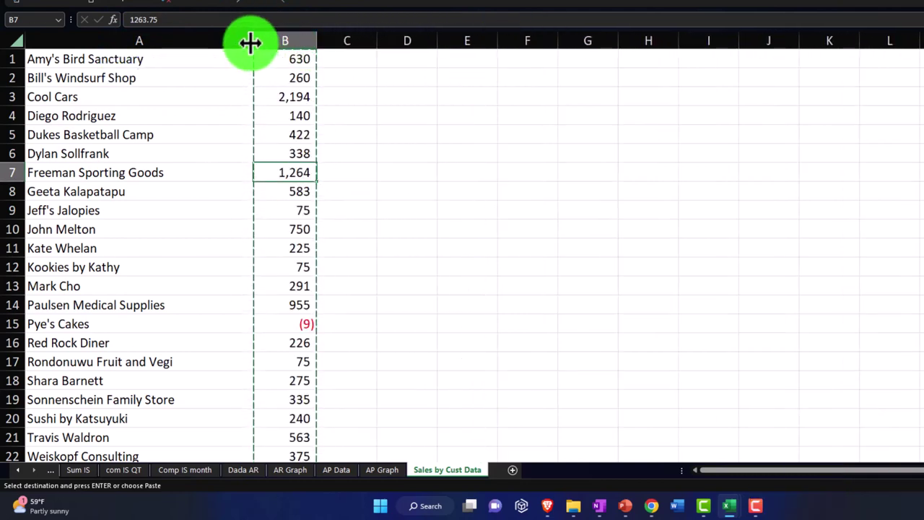
drag(251, 43, 206, 54)
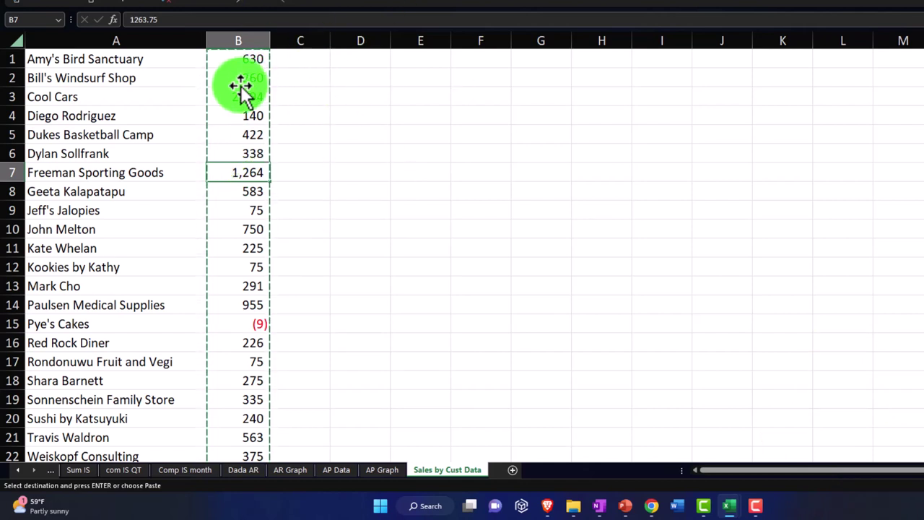
Add a filter to the customer sales range A1:B22 and remove it again.
drag(175, 64, 223, 426)
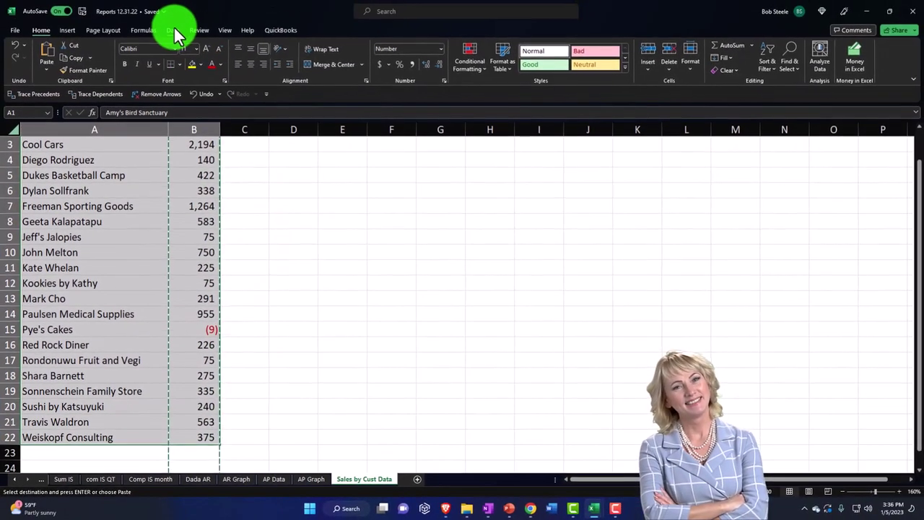
click(173, 31)
click(534, 64)
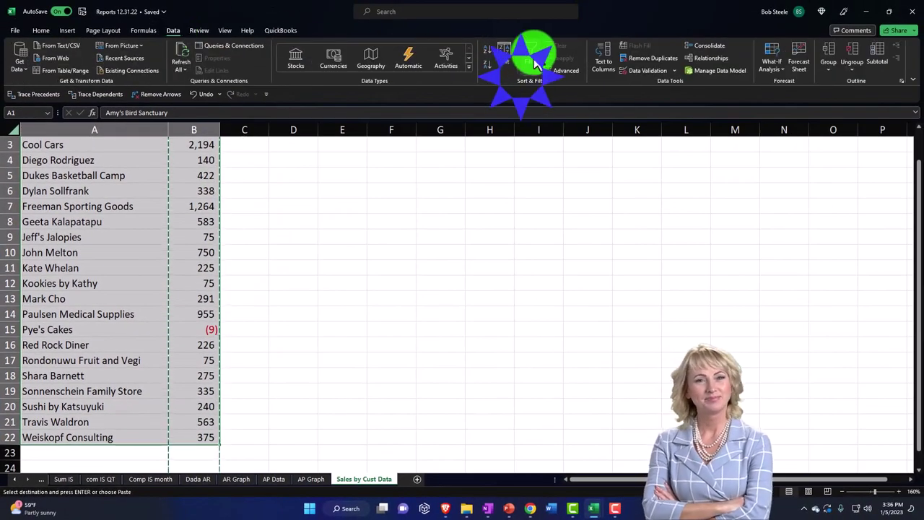
scroll(317, 175, up, 1)
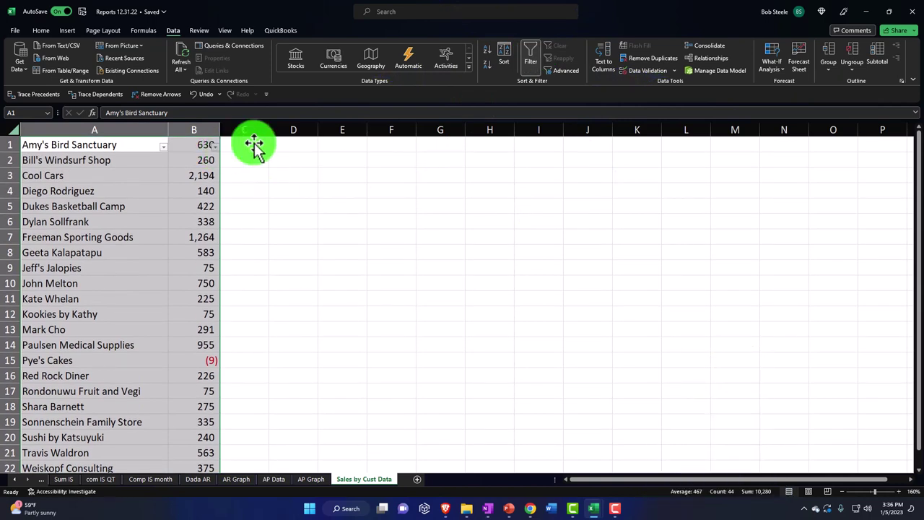
click(531, 64)
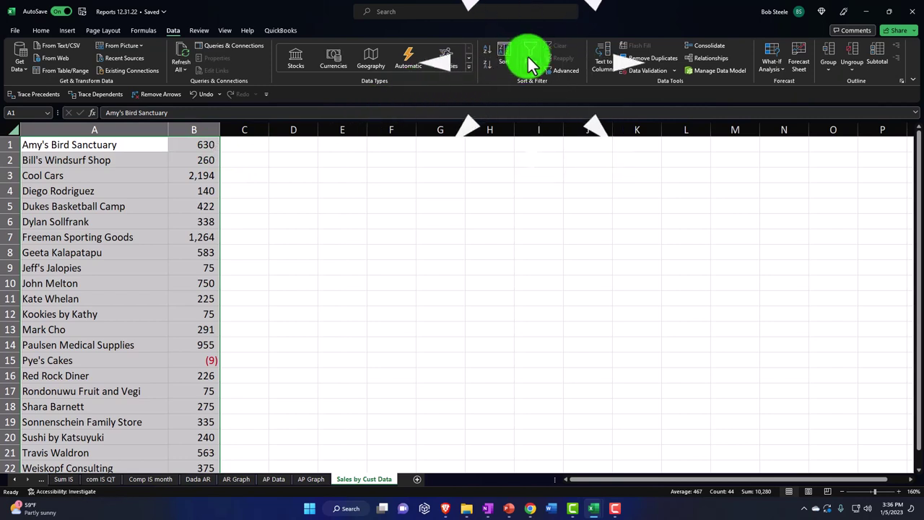
Convert the customer data in A1:B22 into a table, leaving My table has headers off, and add a total row.
click(86, 206)
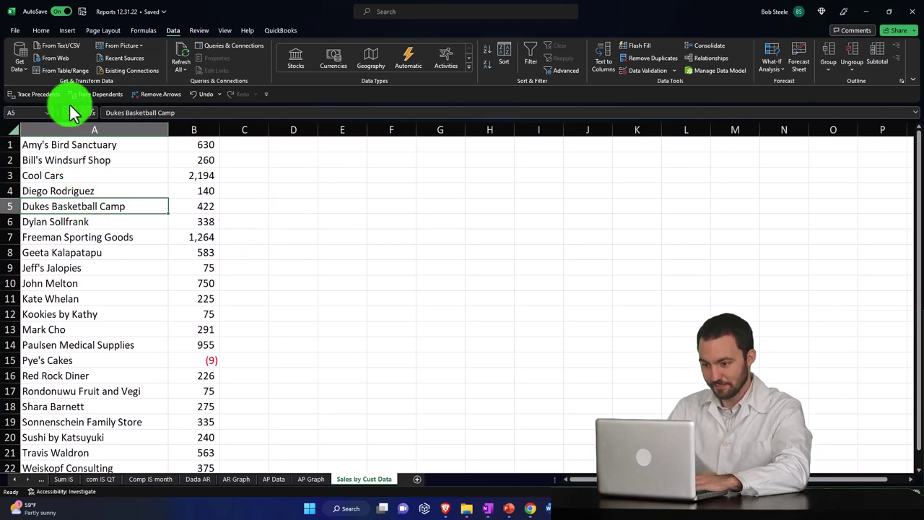
click(69, 32)
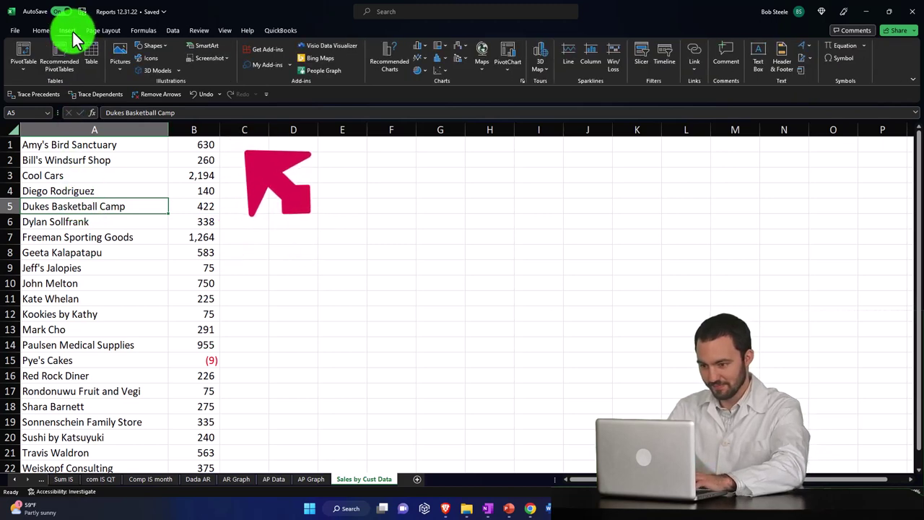
click(93, 56)
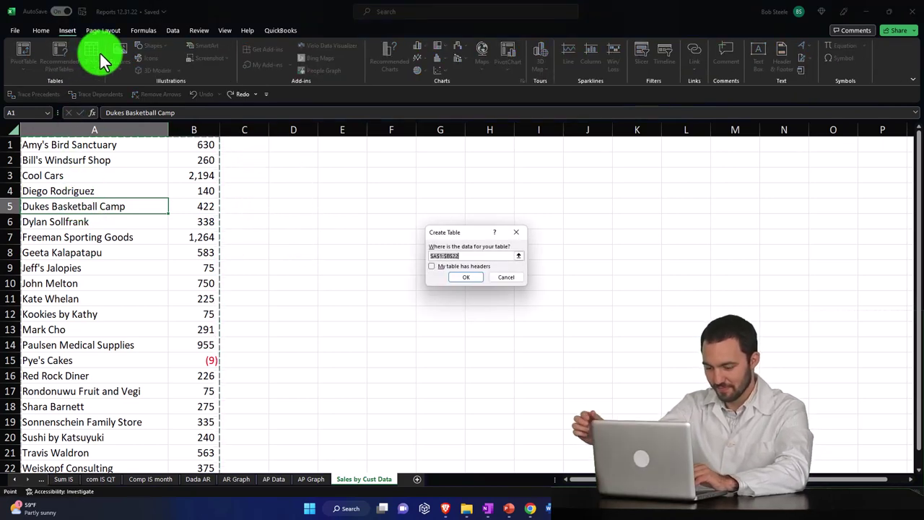
scroll(160, 254, down, 3)
scroll(159, 254, up, 3)
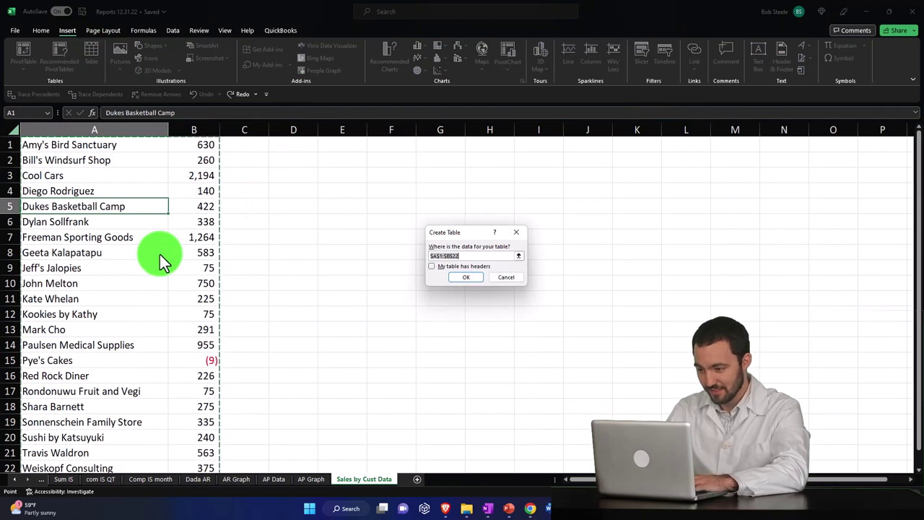
click(455, 280)
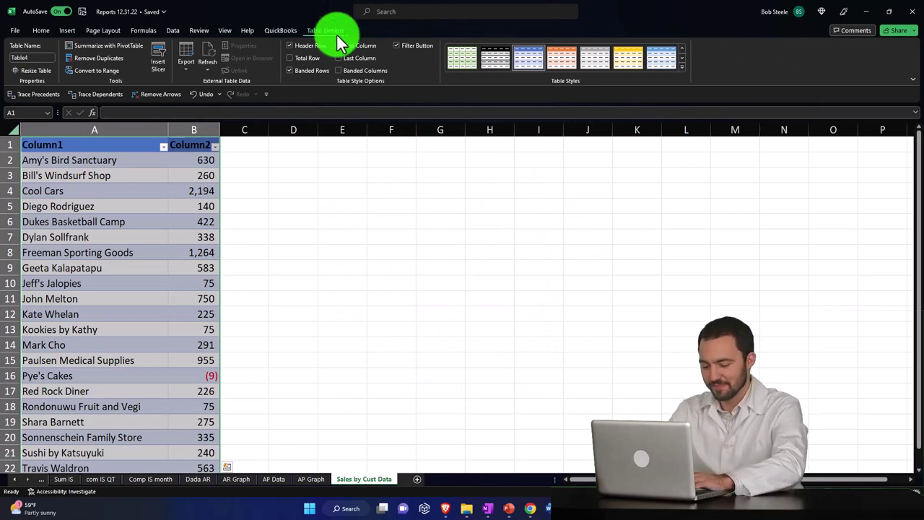
click(313, 58)
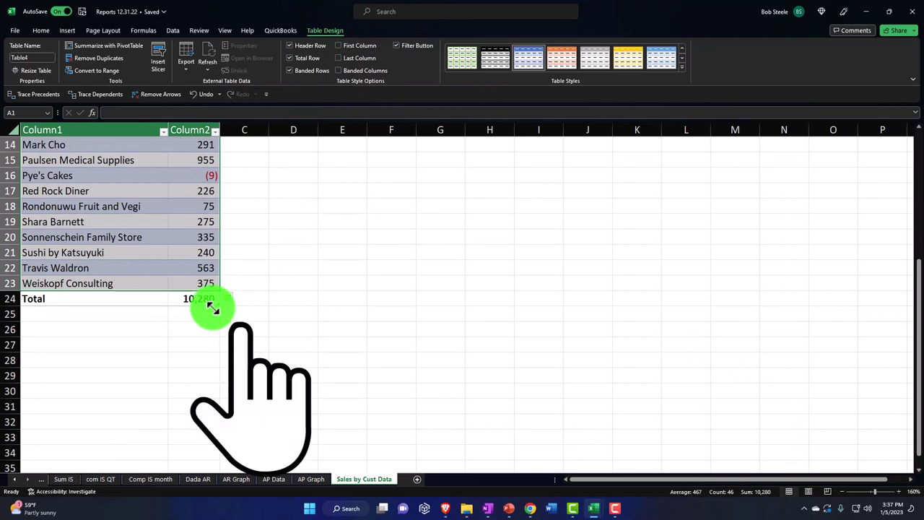
Close the exported Craig's Design and Landscaping workbook and return to Reports 12.31.22.
click(593, 510)
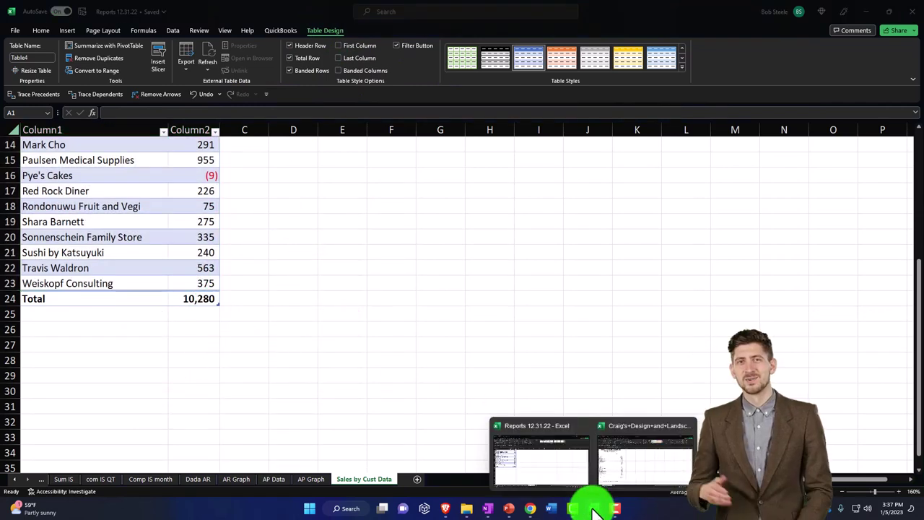
click(619, 473)
click(908, 11)
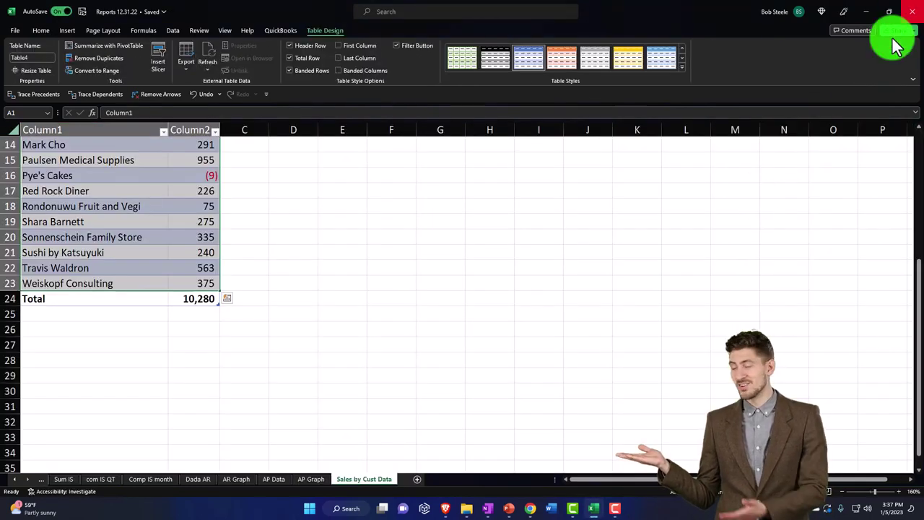
Compare the total of the QuickBooks sales by customer report in Chrome with the Excel table's total, then return to Excel.
click(594, 508)
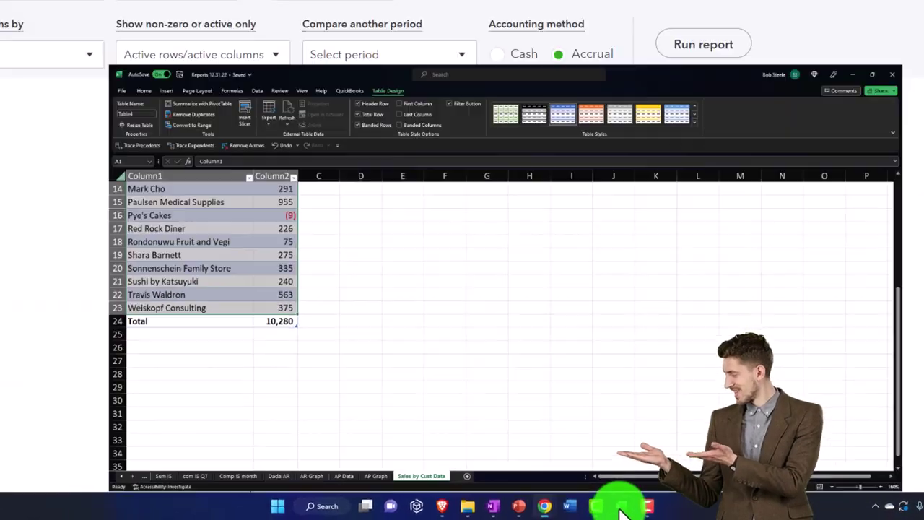
scroll(579, 386, down, 8)
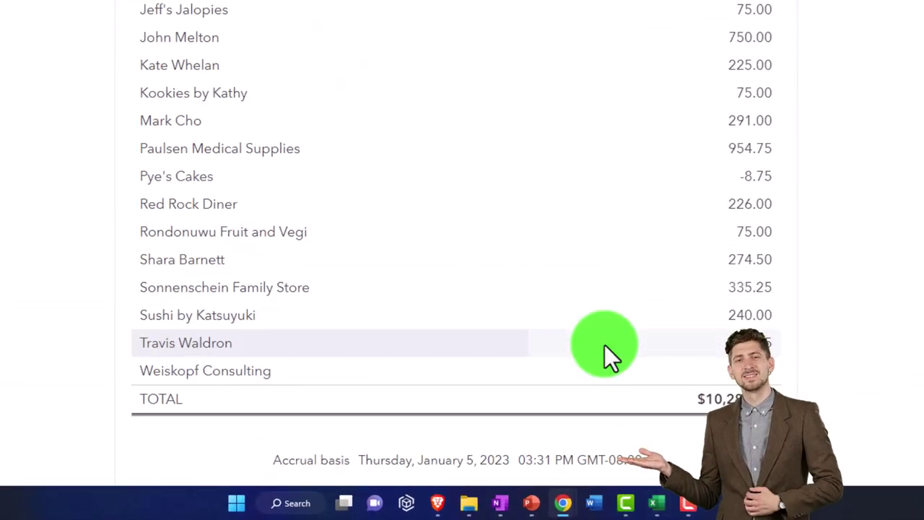
click(657, 503)
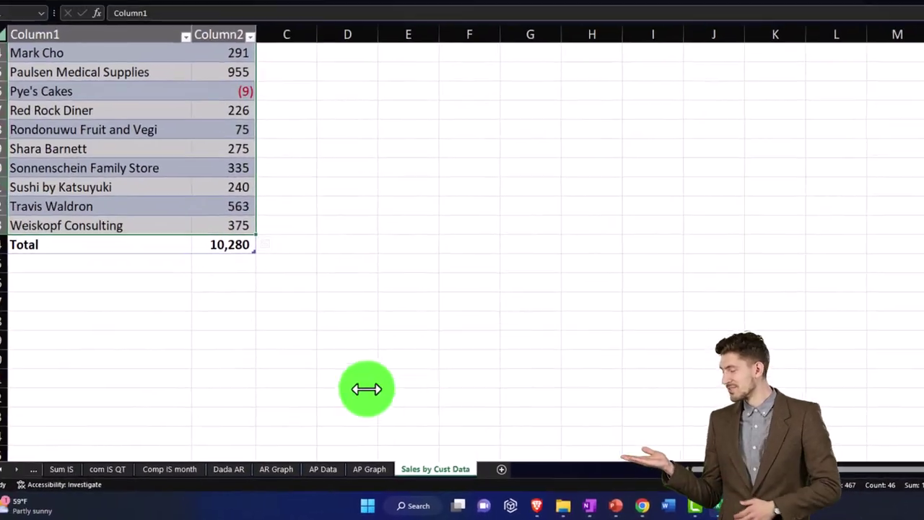
Sort the customer table by Column2 from largest to smallest.
click(189, 363)
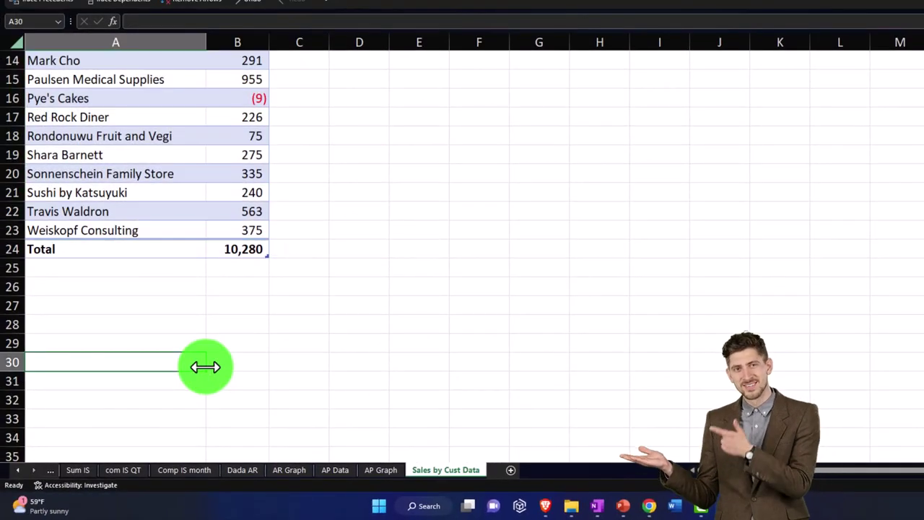
scroll(191, 365, up, 4)
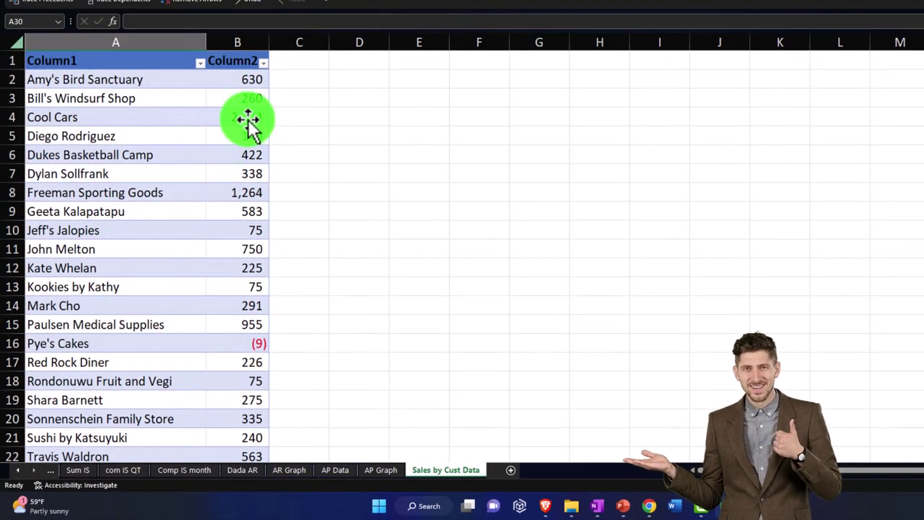
click(262, 64)
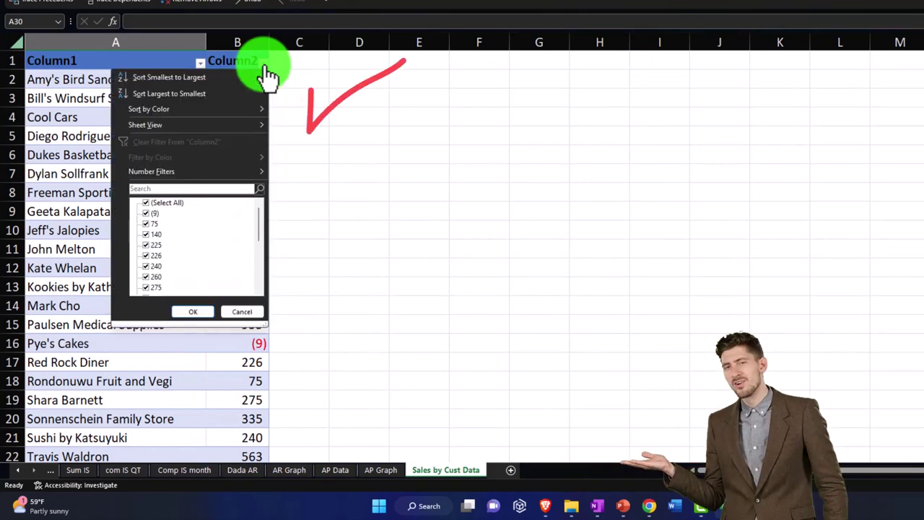
click(226, 88)
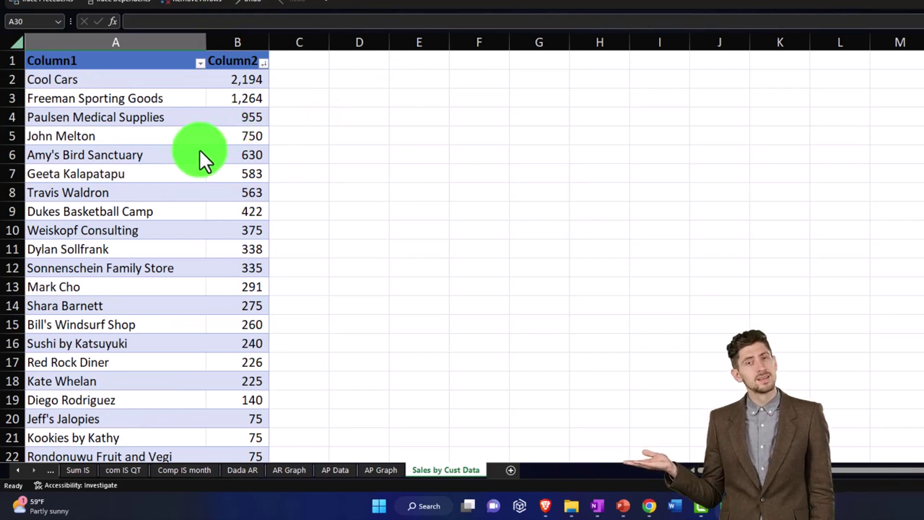
scroll(201, 155, down, 1)
scroll(200, 155, up, 1)
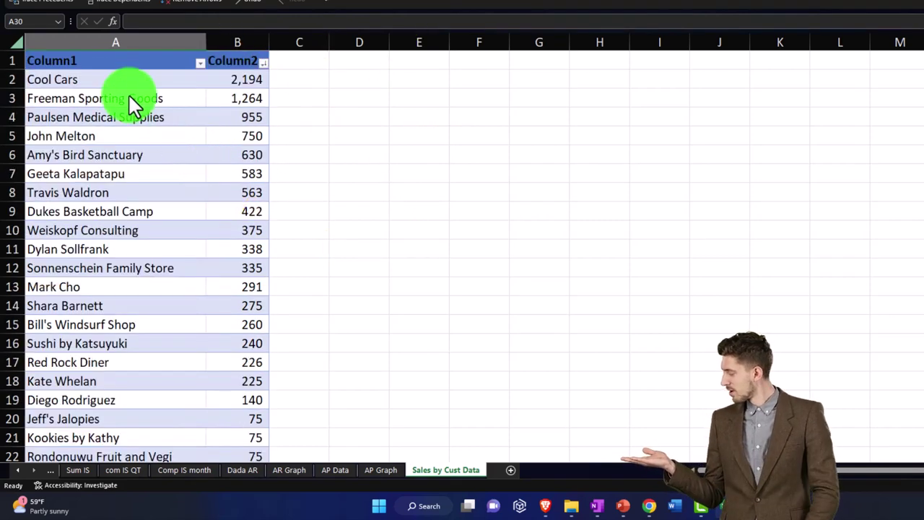
Insert a pie chart of the customer names and sales amounts in A2:B23 and enlarge it beside the table.
mouse_move(87, 86)
mouse_down()
mouse_move(209, 319)
mouse_move(236, 460)
mouse_move(241, 401)
mouse_move(238, 416)
mouse_up()
scroll(238, 392, up, 1)
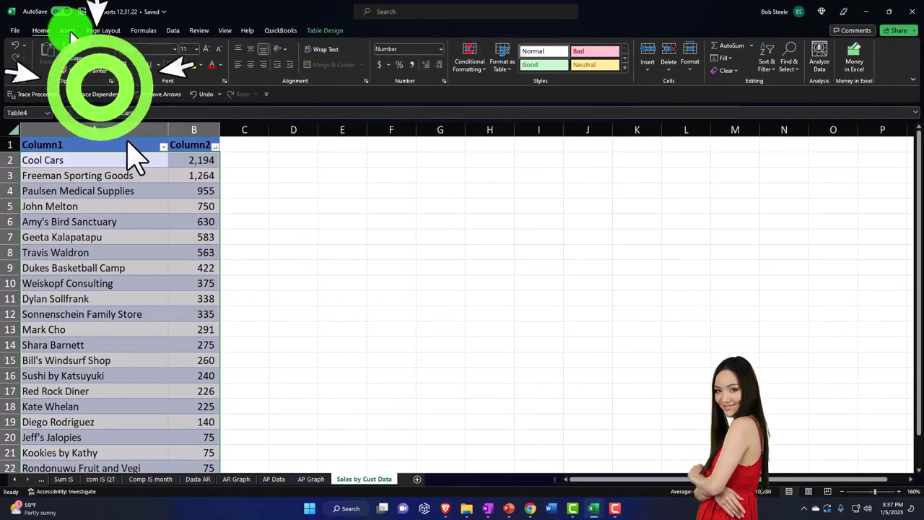
click(68, 30)
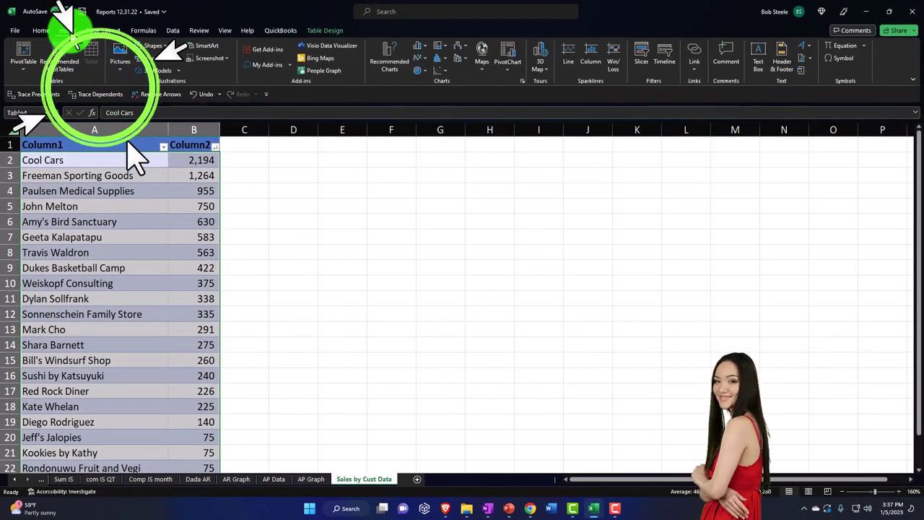
click(420, 70)
click(424, 105)
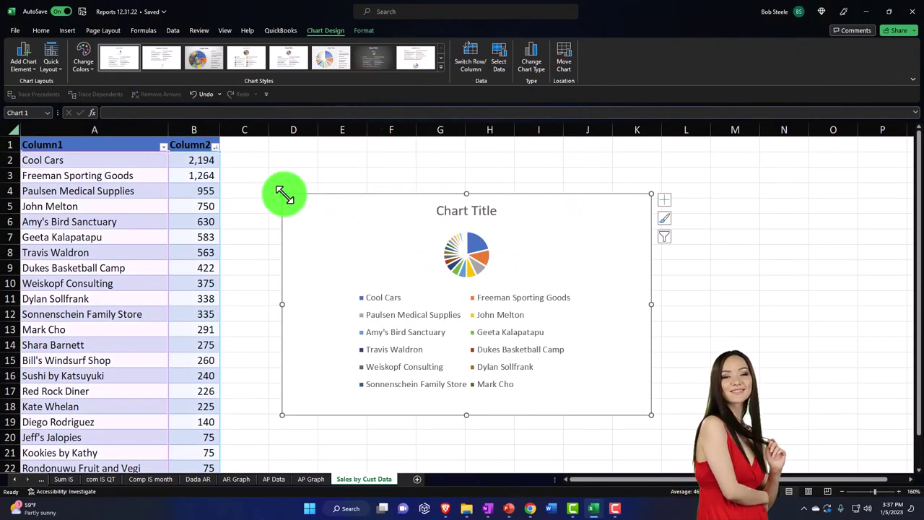
drag(283, 193, 241, 153)
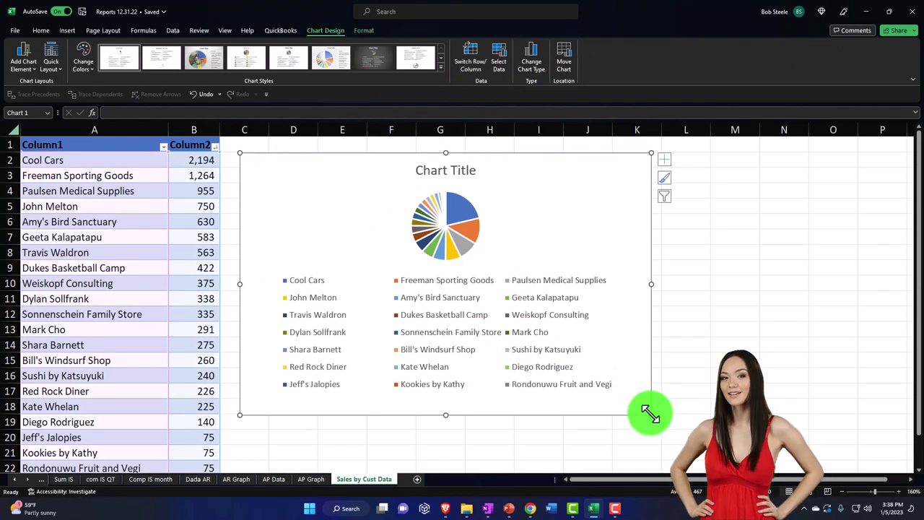
drag(649, 412, 733, 448)
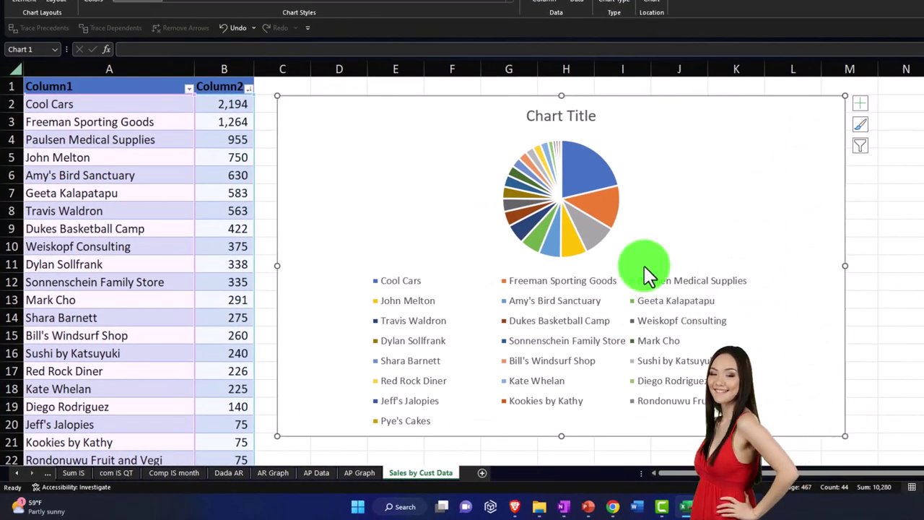
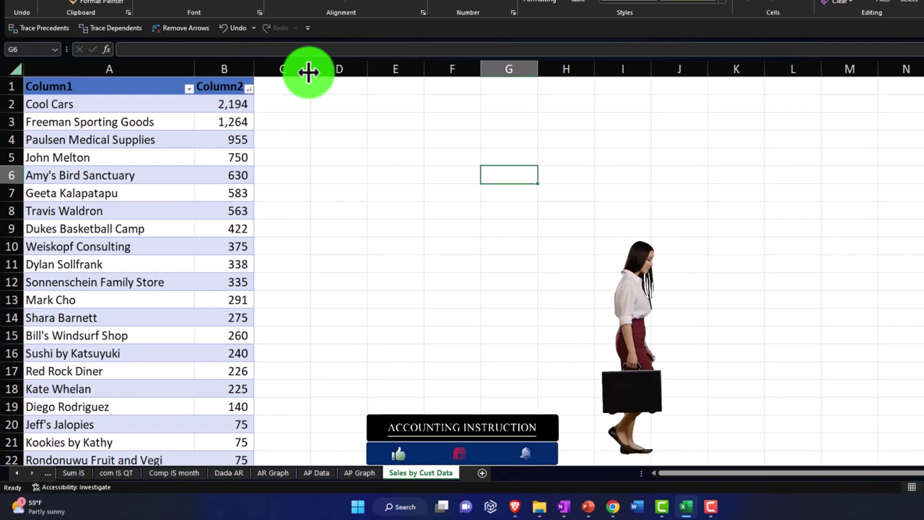
Narrow column C to a width of 0.92 and enter in D2 a formula dividing the Column2 amount by the table's Column2 total.
drag(304, 70, 262, 72)
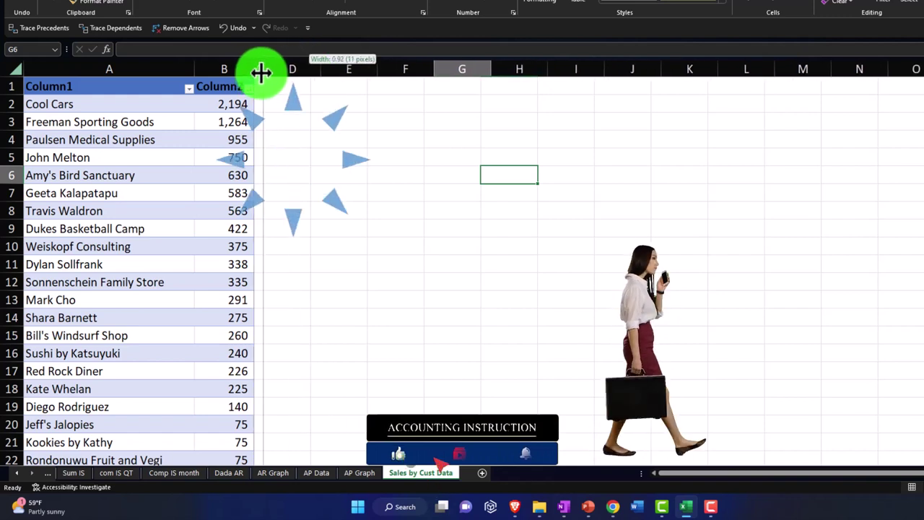
click(289, 107)
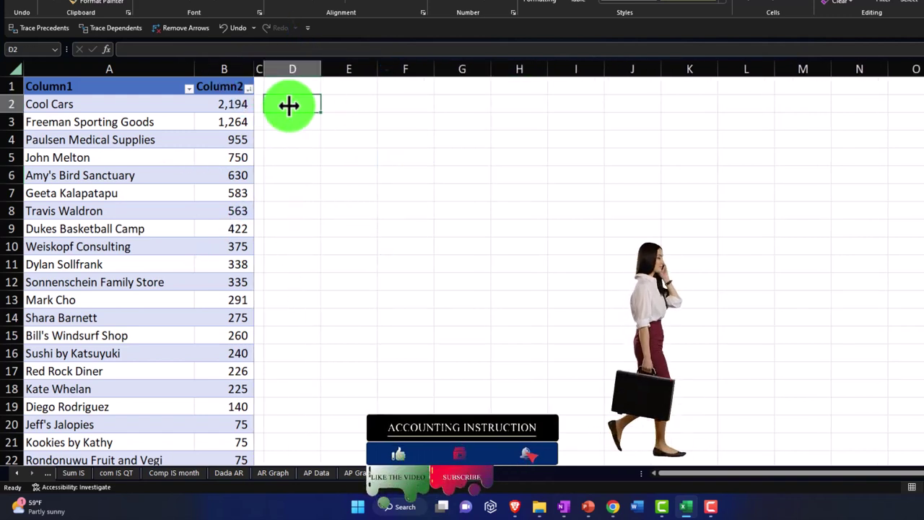
text(=)
key(Left)
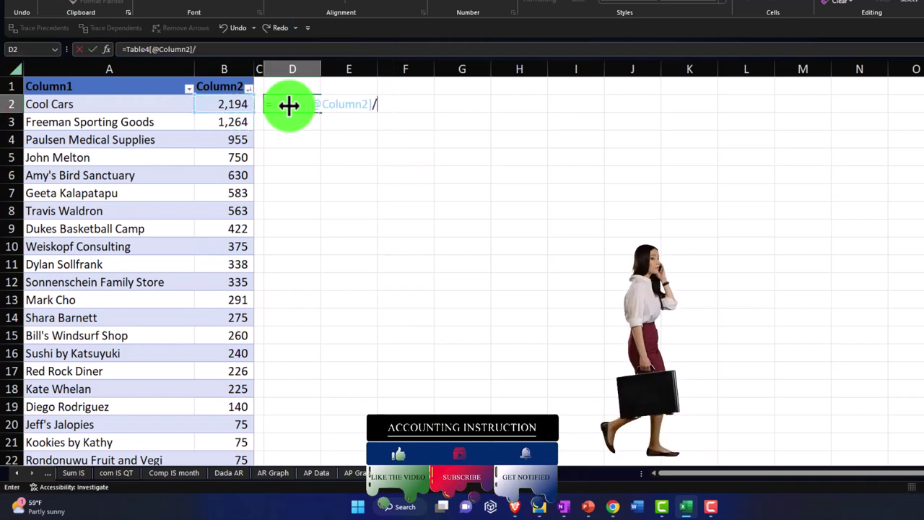
scroll(316, 221, down, 2)
click(242, 390)
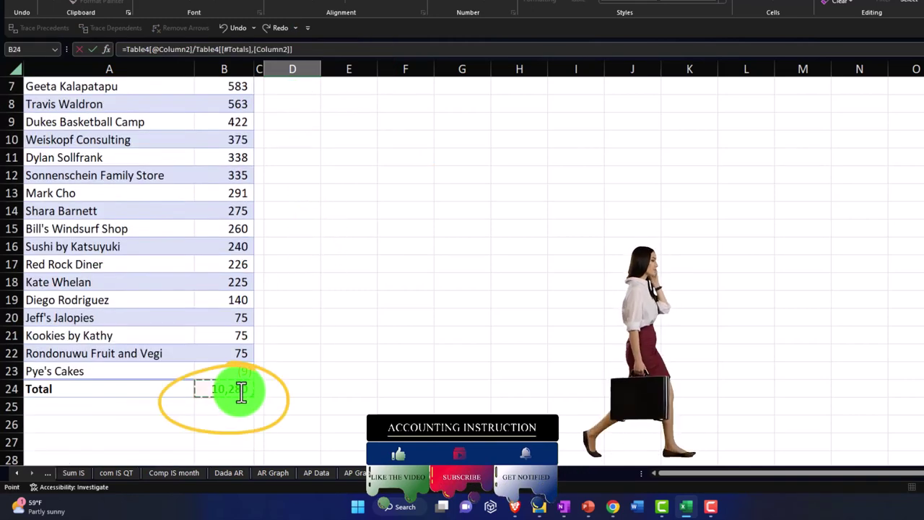
key(Return)
scroll(376, 289, up, 1)
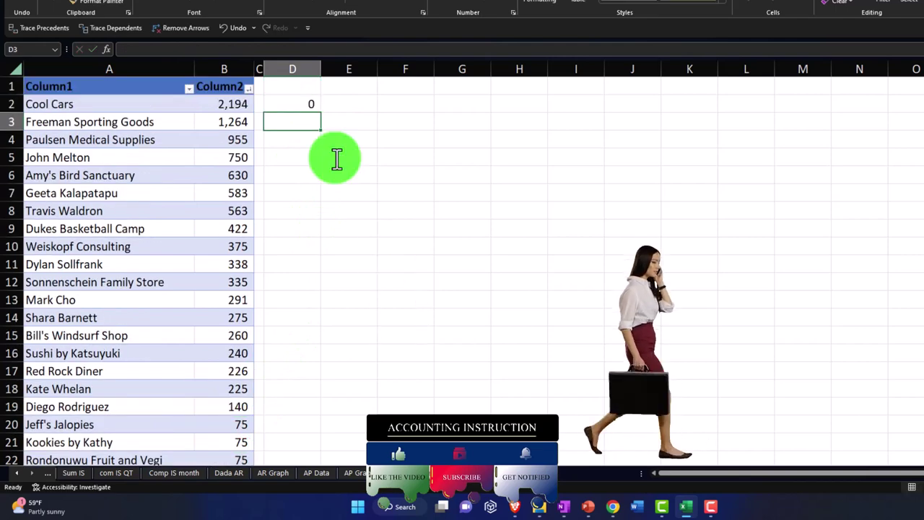
Format column D as percentages and fill the D2 formula down to D23.
click(289, 70)
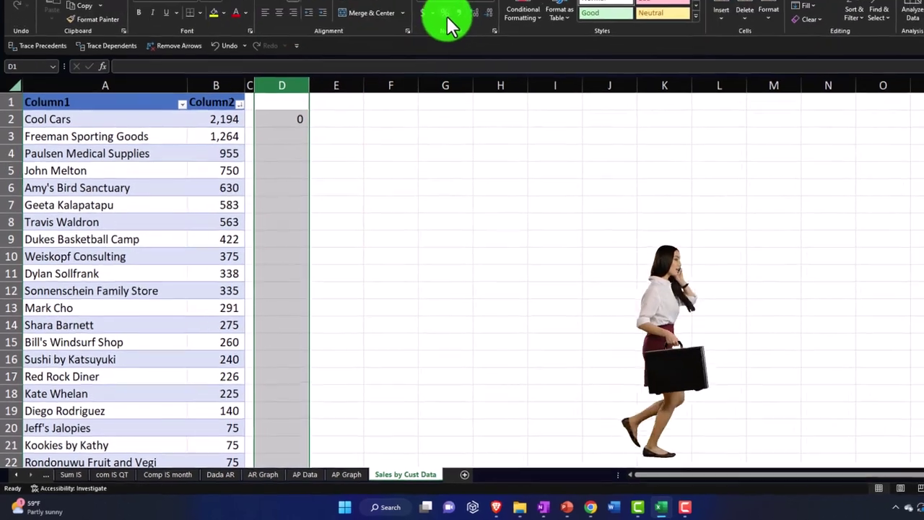
click(462, 0)
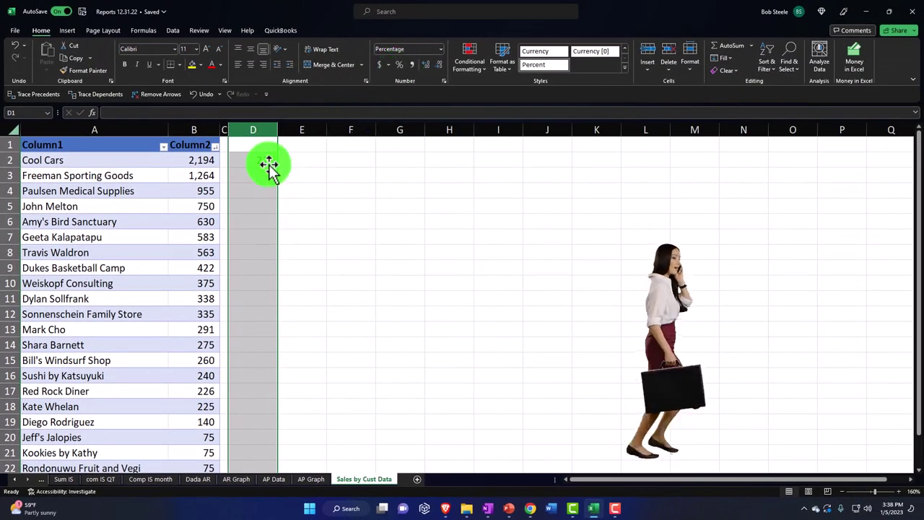
click(271, 164)
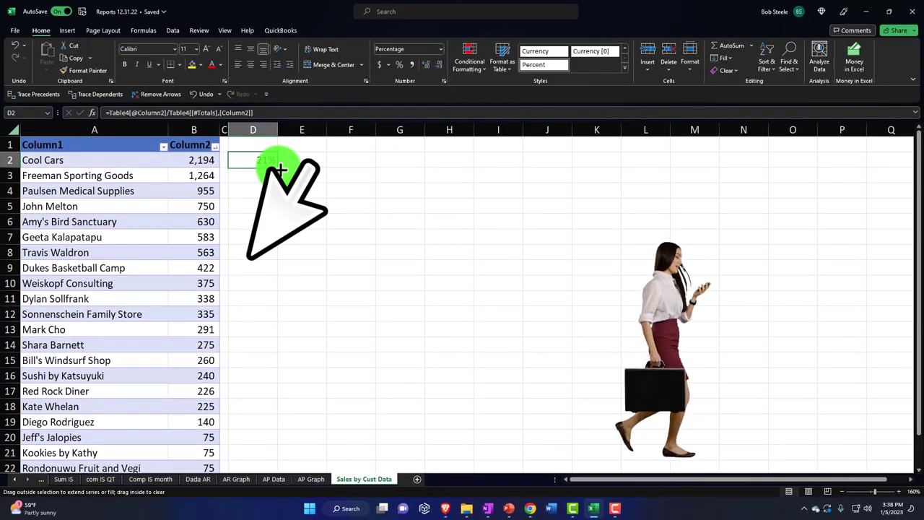
drag(281, 301, 270, 449)
scroll(256, 395, down, 1)
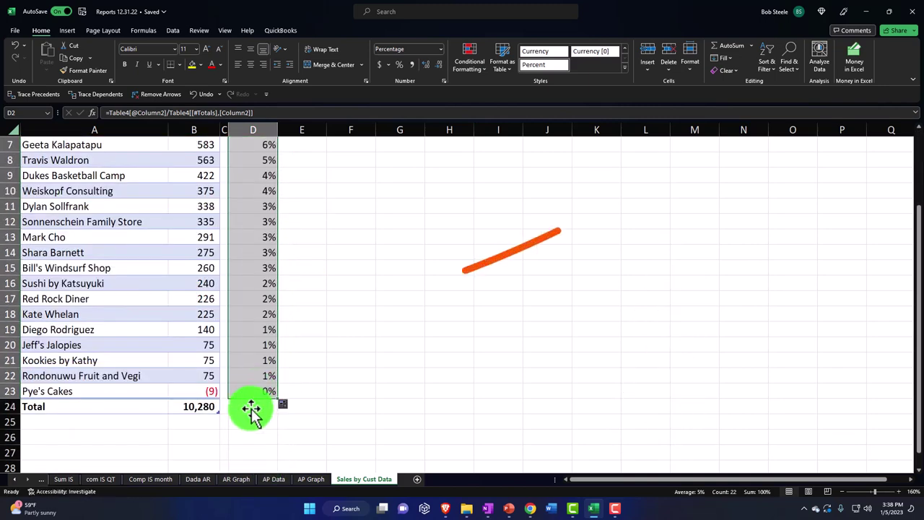
Total the percentages in D24 with a SUM of D1:D23.
click(251, 406)
text(=sum()
key(Up)
key(shift+Up)
key(shift+Up)
key(shift+Up)
key(shift+Up)
key(shift+Up)
key(shift+Up)
key(shift+Up)
key(shift+Up)
key(shift+Up)
key(shift+Up)
key(shift+Up)
key(shift+Up)
key(shift+Up)
key(shift+Up)
key(shift+Up)
key(shift+Up)
key(shift+Up)
key(shift+Up)
key(shift+Up)
key(shift+Up)
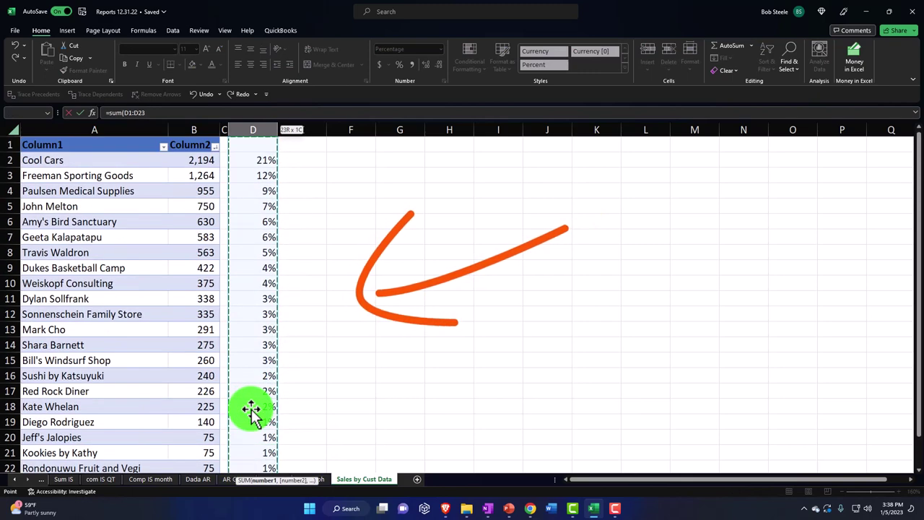
key(Return)
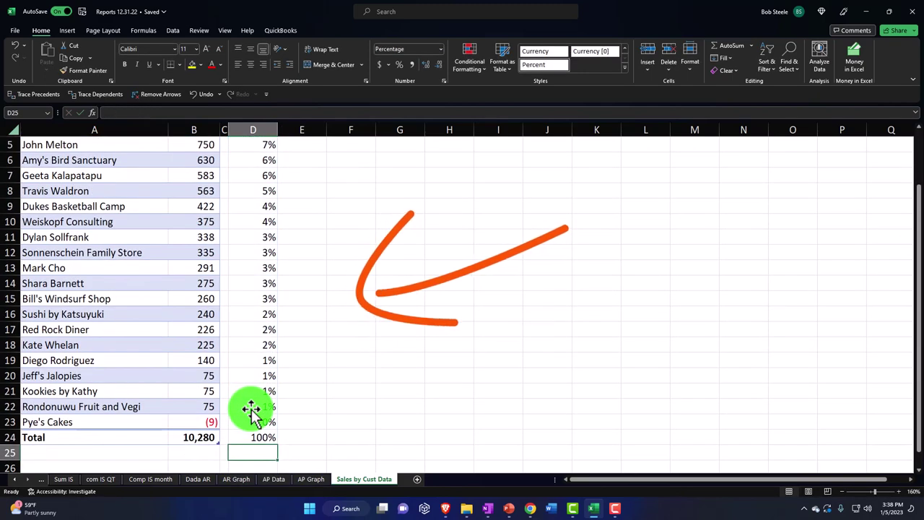
scroll(251, 409, up, 2)
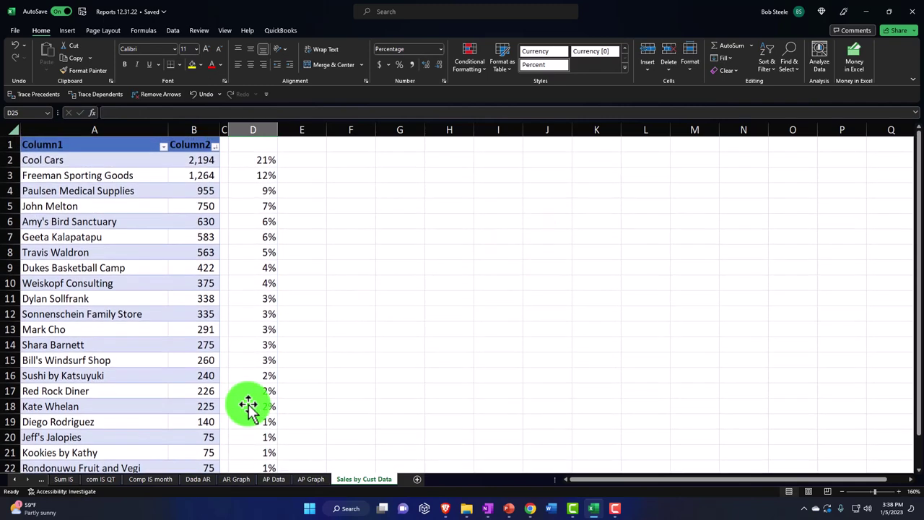
Review the percentages in D2:D23 against the largest customers' sales amounts in column B.
drag(254, 166, 252, 424)
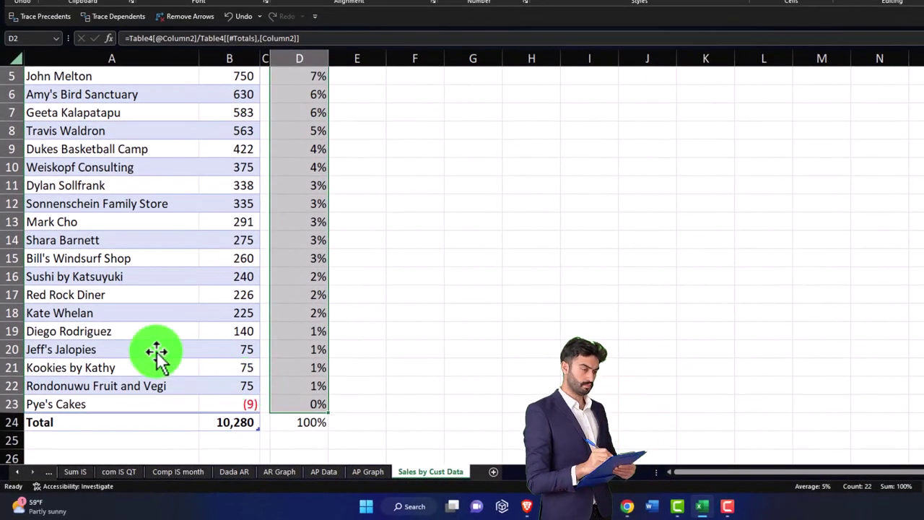
scroll(156, 354, up, 2)
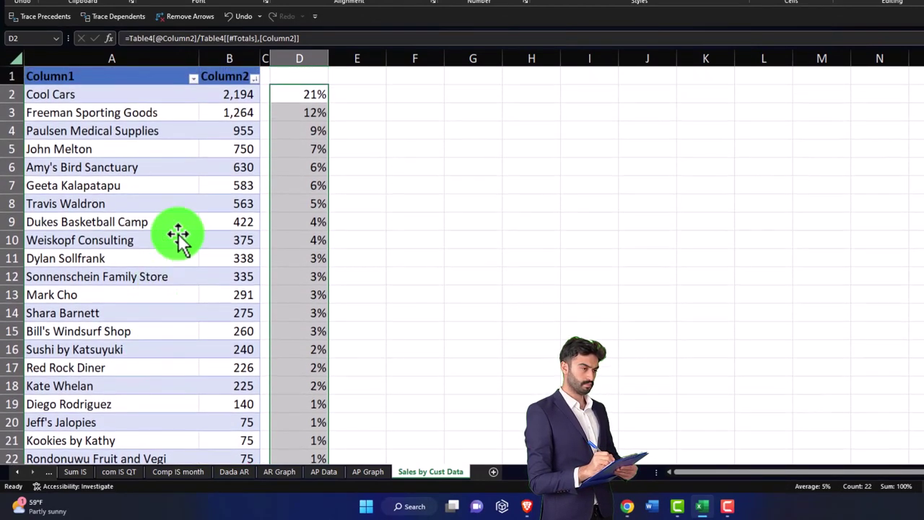
click(226, 100)
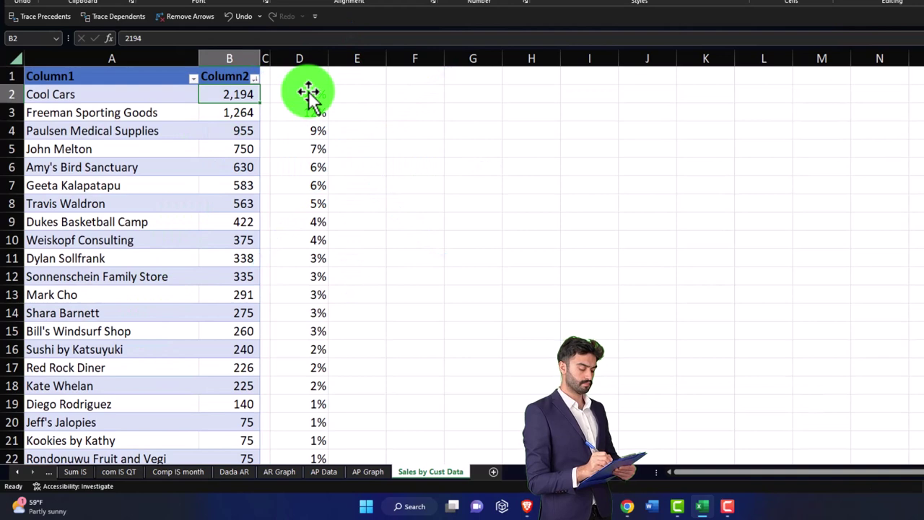
key(Down)
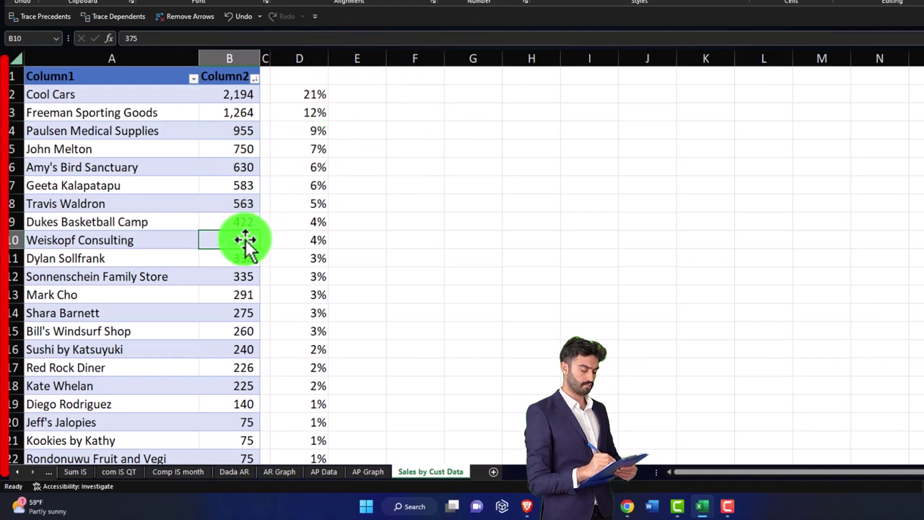
Check the sum of the smaller customers' amounts in B10:B23 and enter 2921 as the amount in B10.
drag(239, 246, 225, 386)
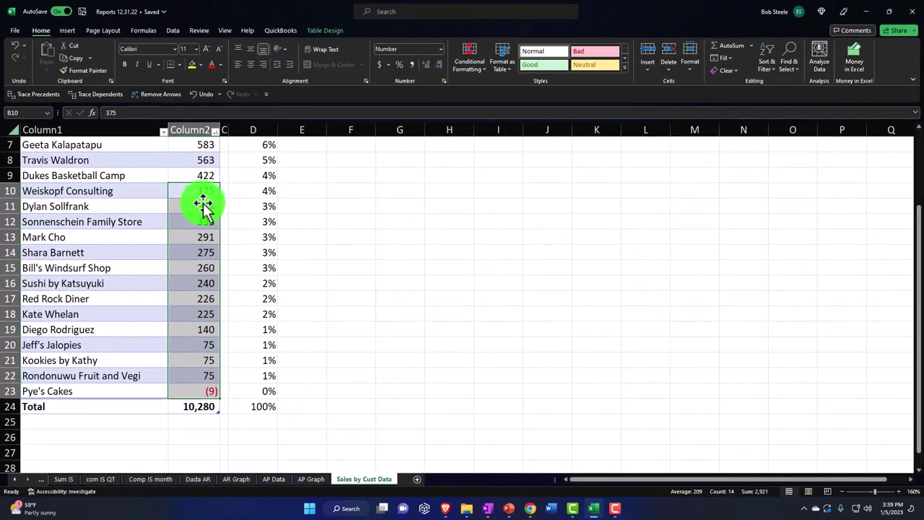
click(198, 191)
text(29)
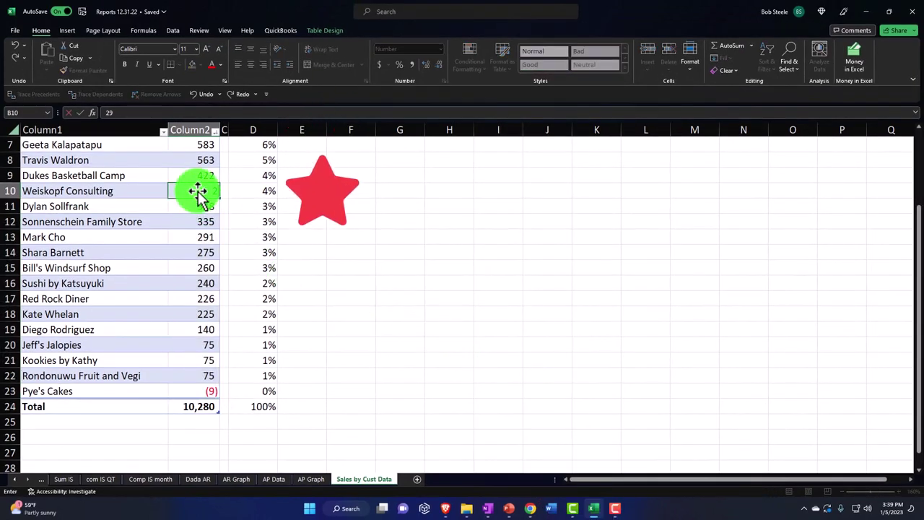
text(21)
key(Return)
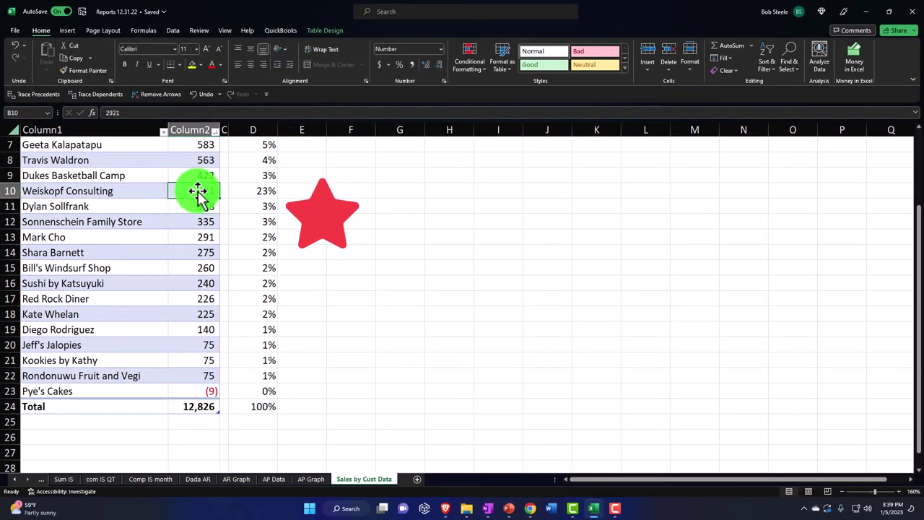
Replace the customer name in A10 with the label Other for the combined smaller customers.
key(Left)
text(Ot)
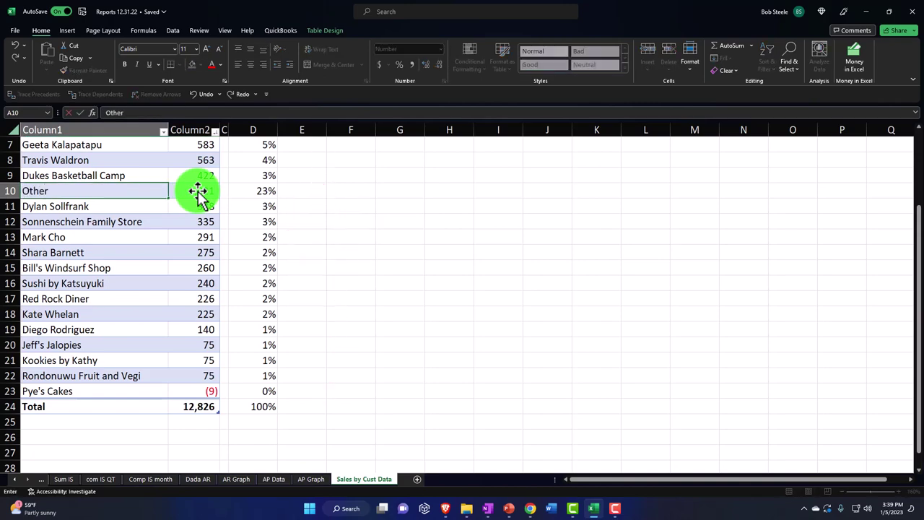
text(her)
click(178, 267)
Delete rows 11 to 23, which hold the individual smaller customers now combined in row 10.
click(10, 207)
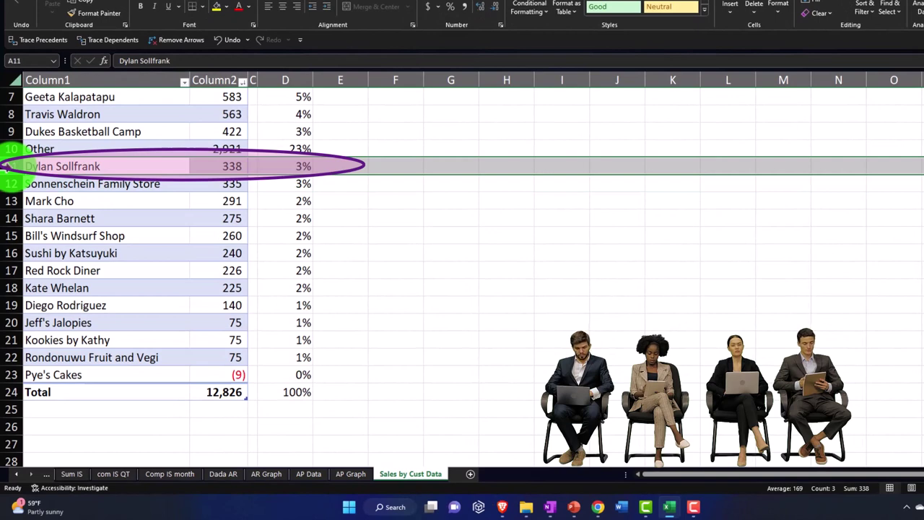
drag(8, 165, 15, 375)
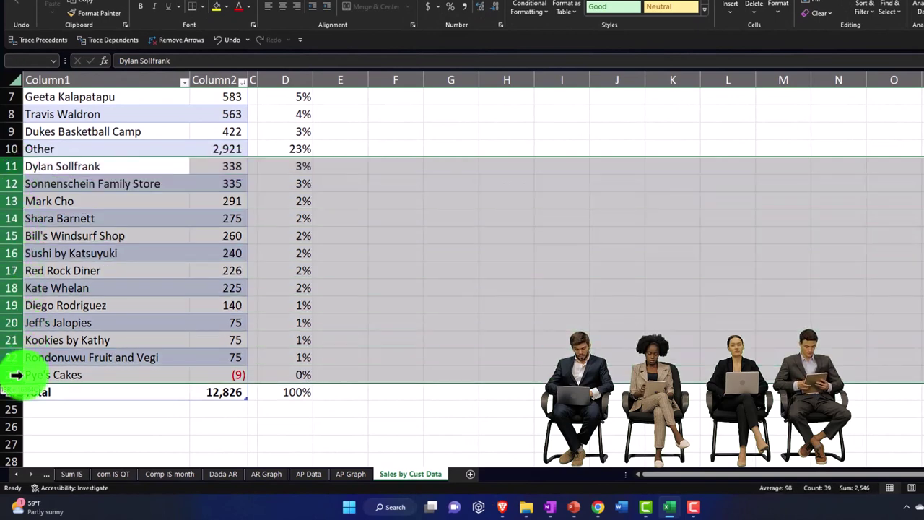
right_click(110, 242)
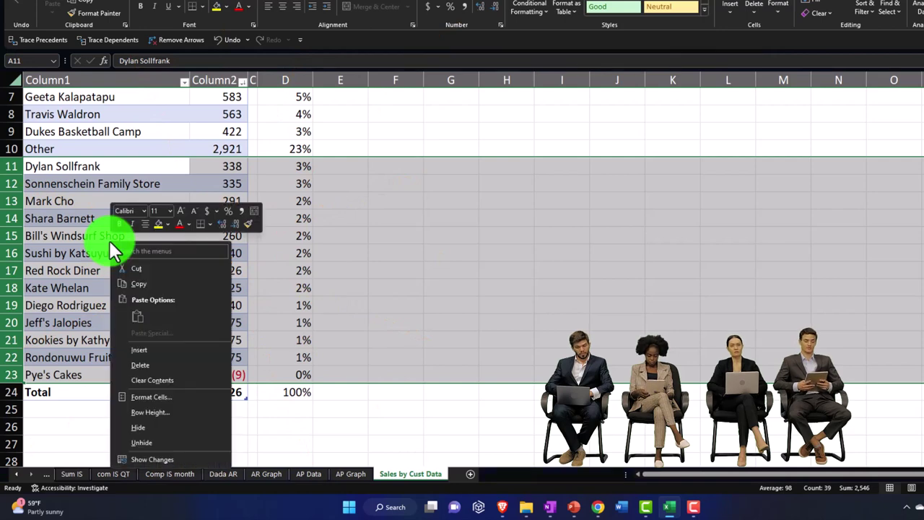
click(134, 363)
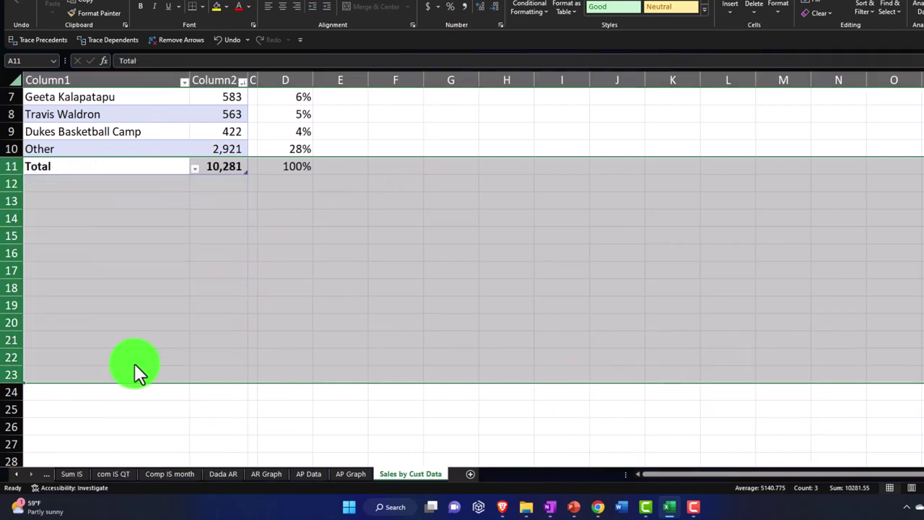
click(154, 286)
Compare the table total in B11 with the total of the QuickBooks sales report in the browser, and return to Excel.
click(219, 168)
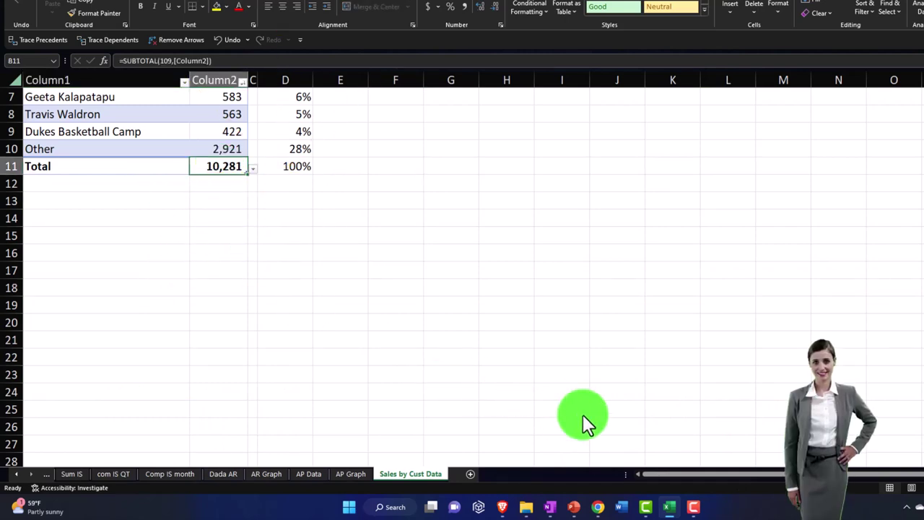
click(672, 514)
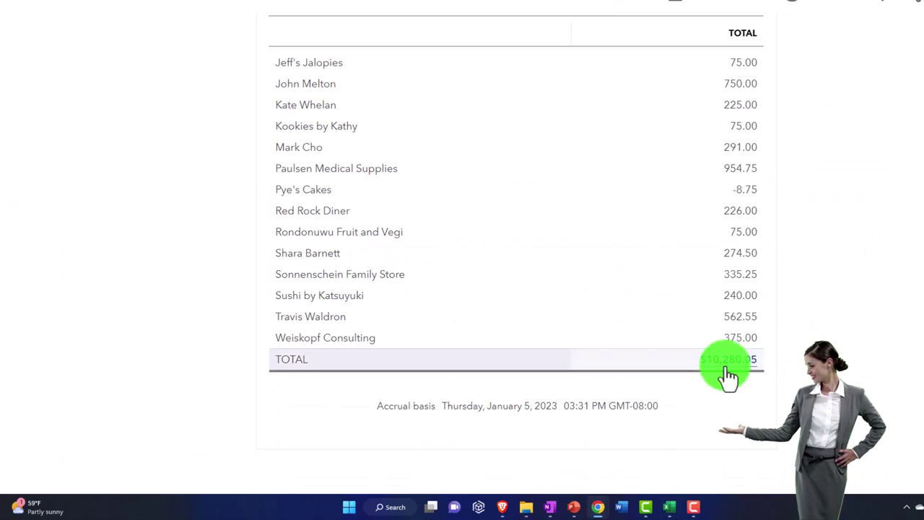
click(670, 508)
scroll(367, 343, up, 2)
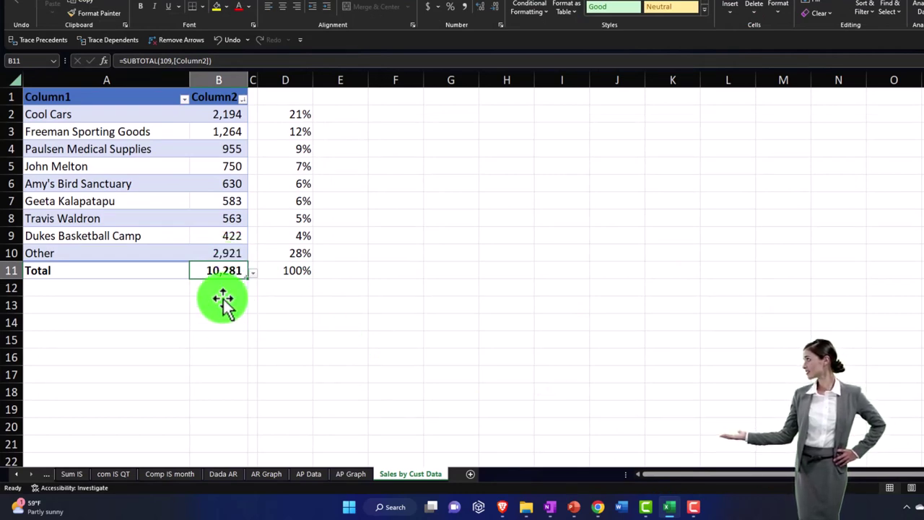
Insert a 2-D pie chart from A2:B10 and place it beside the table, near the top of the sheet.
mouse_move(92, 117)
mouse_down()
mouse_move(217, 200)
mouse_move(210, 252)
mouse_up()
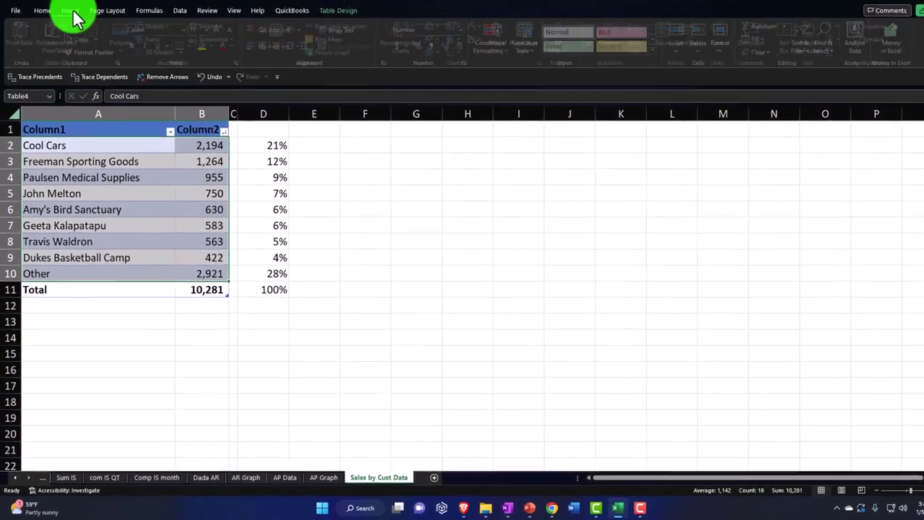
click(68, 31)
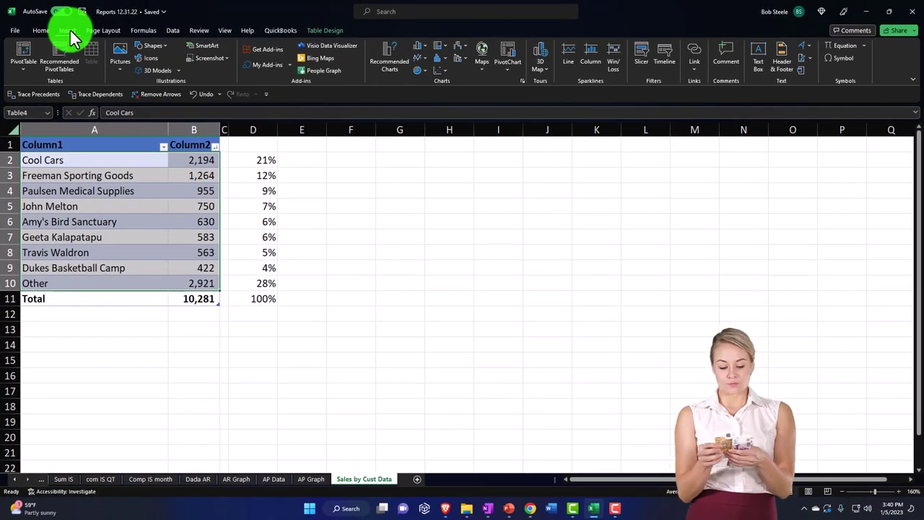
click(416, 71)
click(423, 99)
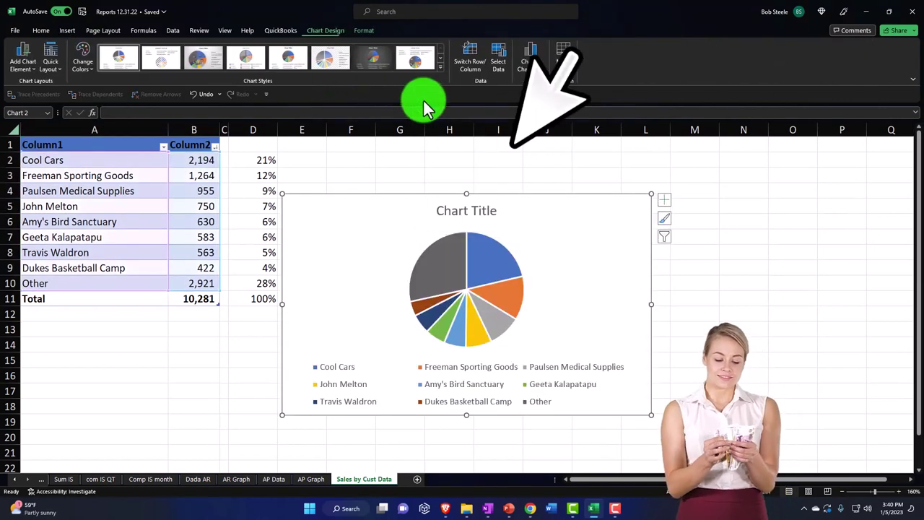
drag(325, 209, 330, 155)
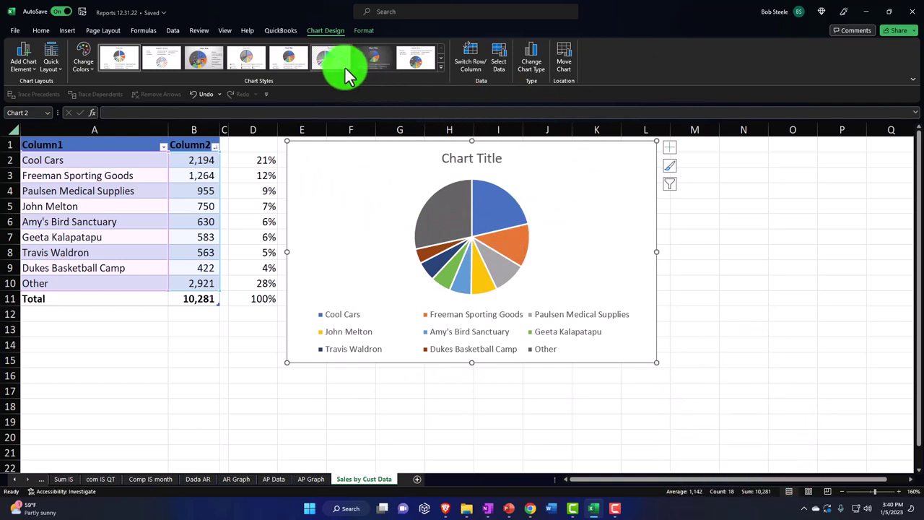
Apply the grey gradient chart style with percentage labels to the pie chart and spread its overlapping 6% labels apart.
click(439, 64)
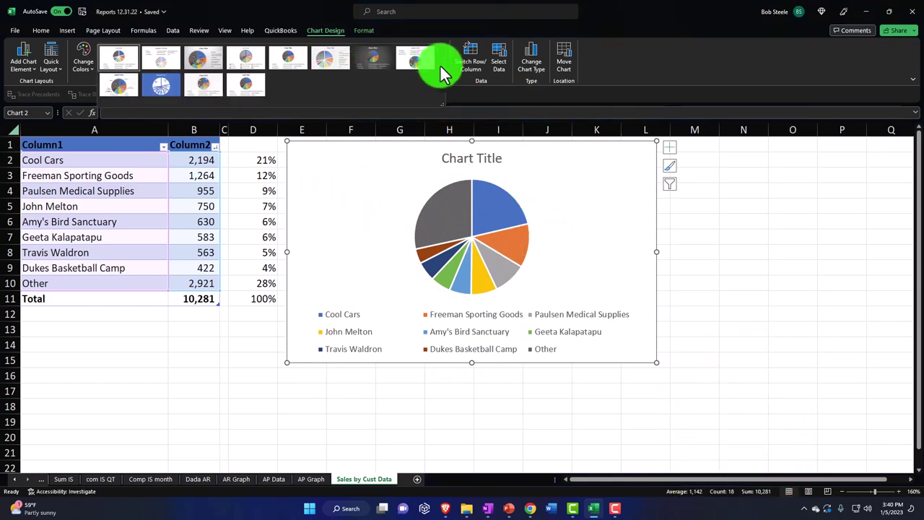
click(199, 61)
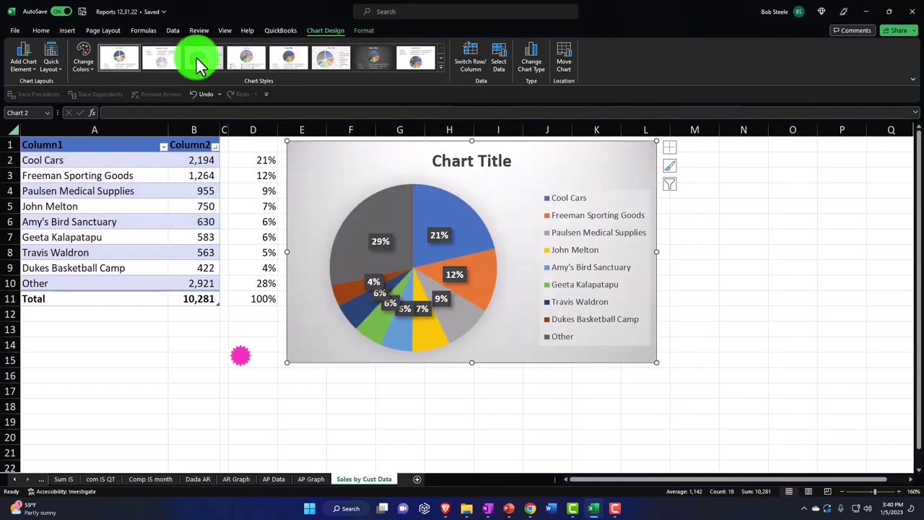
click(370, 298)
drag(365, 306, 368, 281)
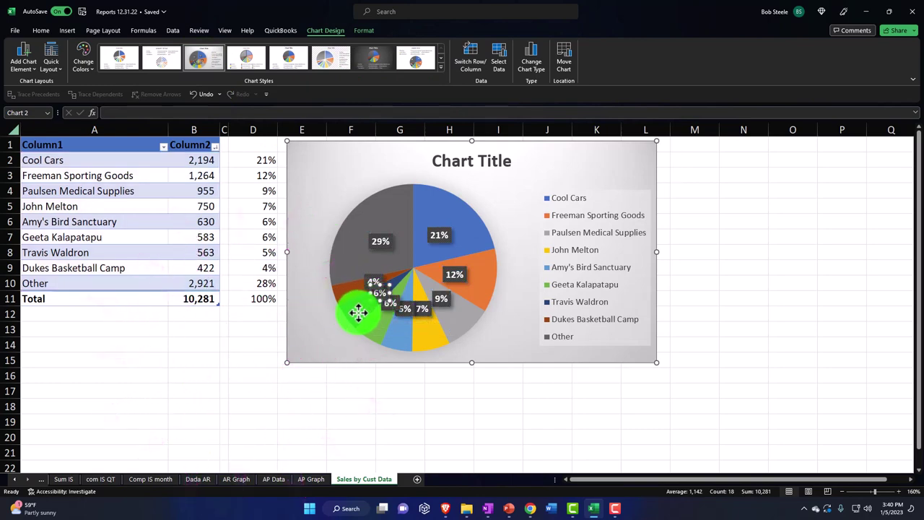
drag(380, 320, 397, 343)
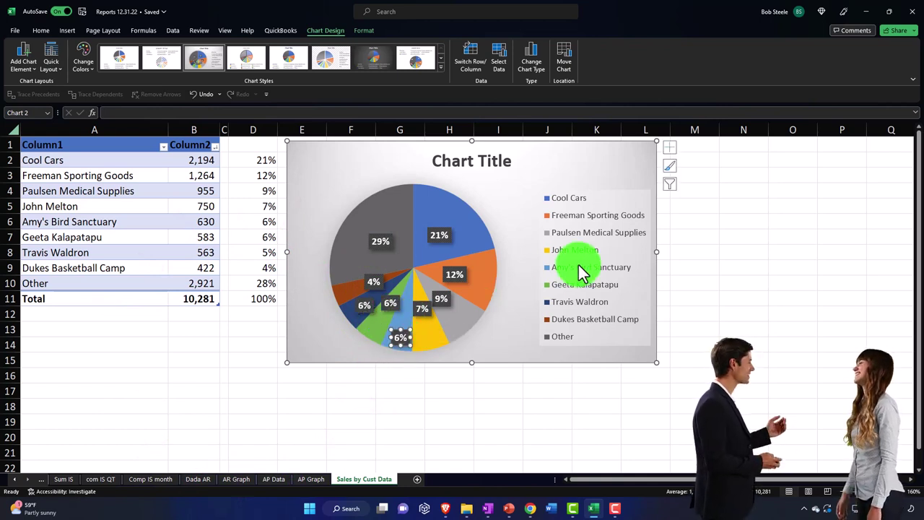
Remove the pie chart's title and recolour its slices with the colourful palette that starts with green, blue and yellow.
click(494, 163)
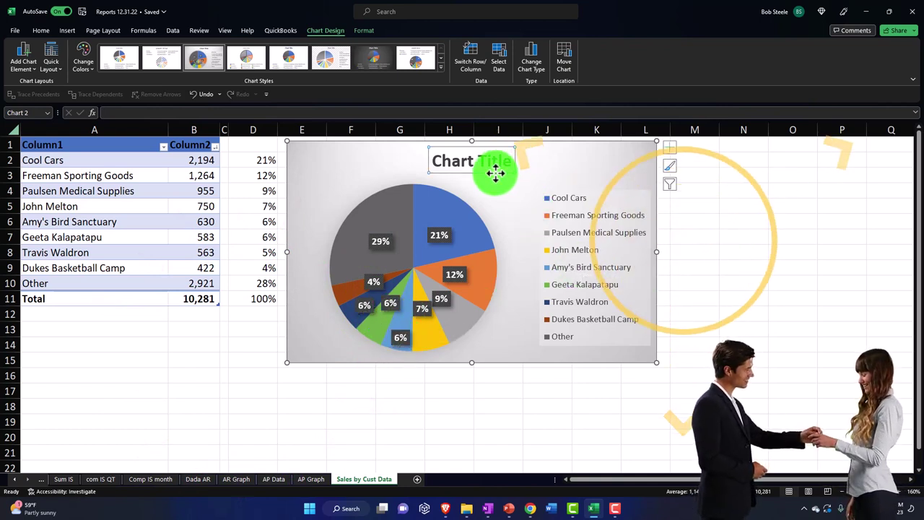
key(Delete)
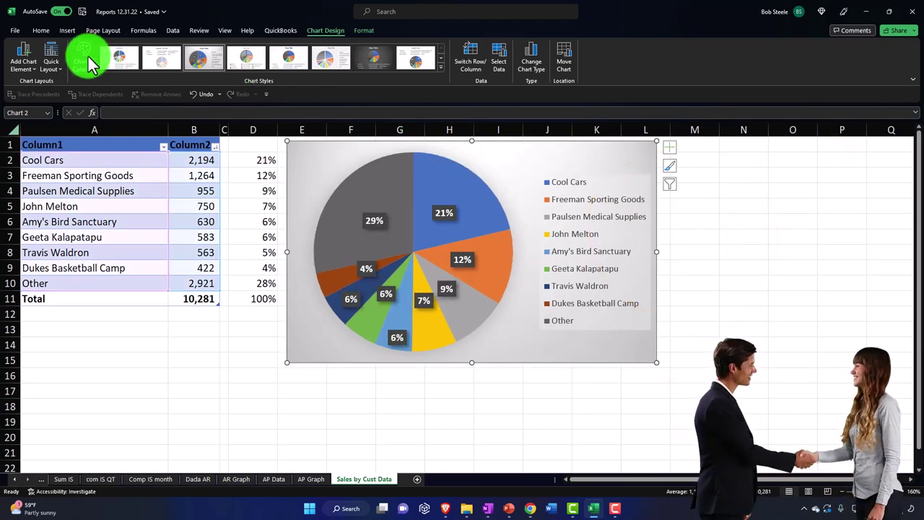
click(84, 61)
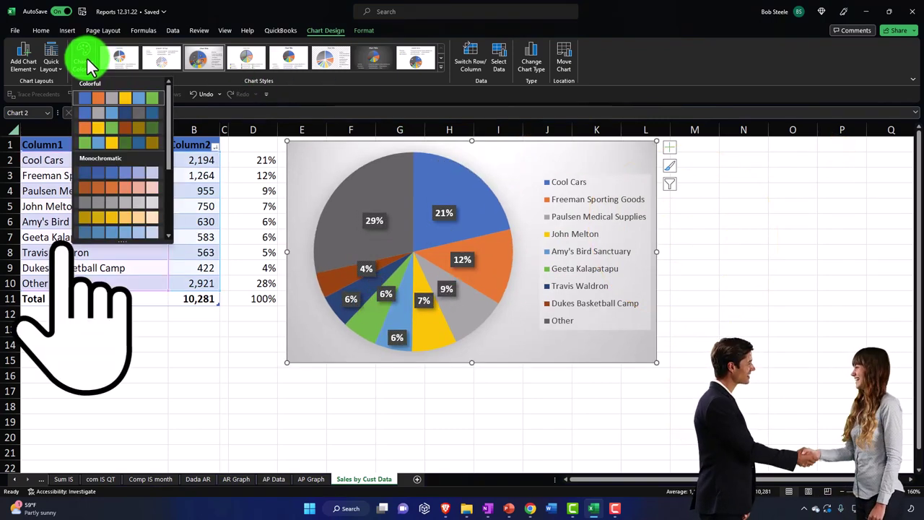
click(97, 149)
click(186, 368)
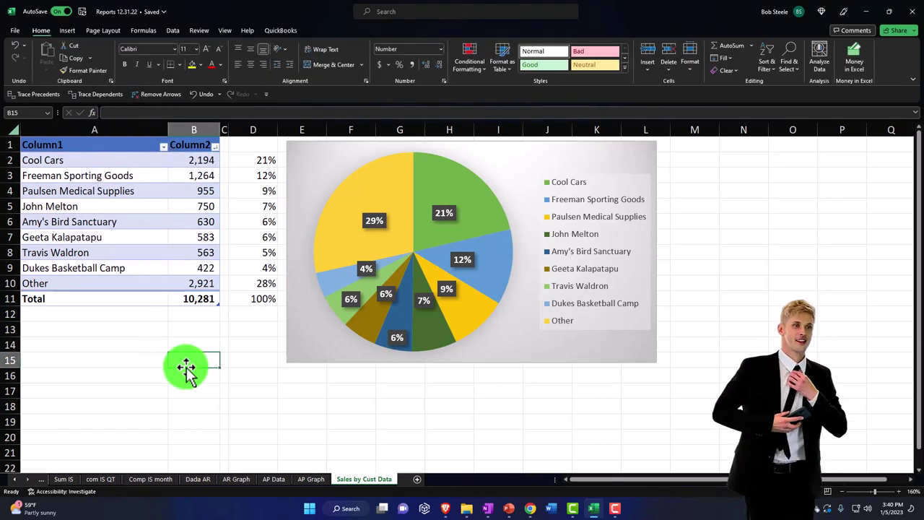
Insert the recommended vertical column chart from A2:B10 and place it directly below the pie chart.
drag(56, 162, 186, 279)
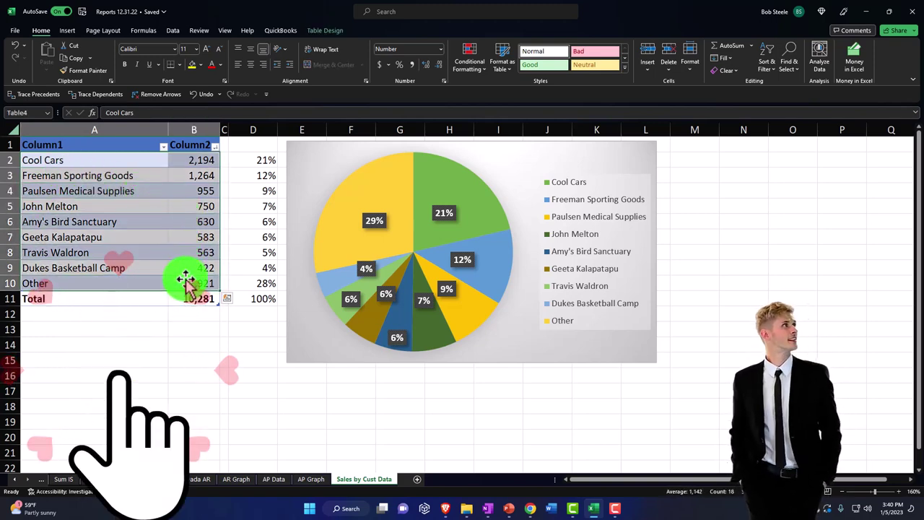
click(323, 29)
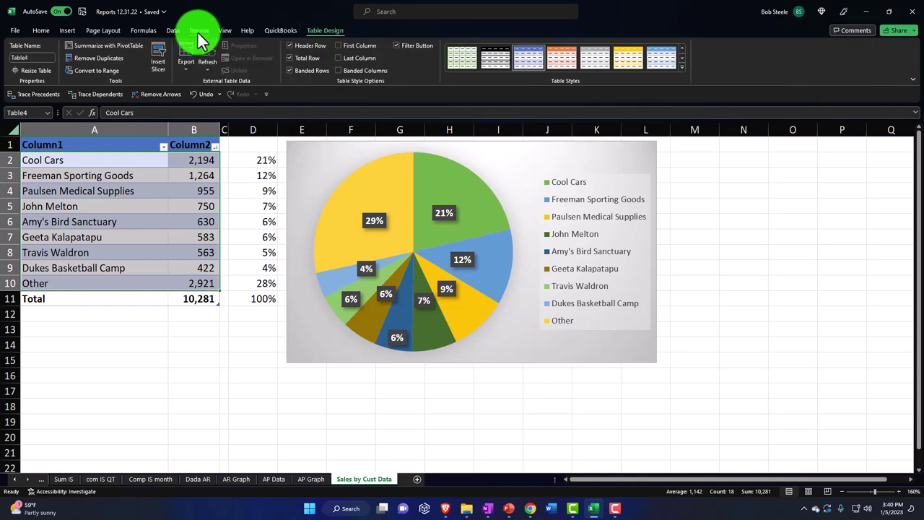
click(64, 32)
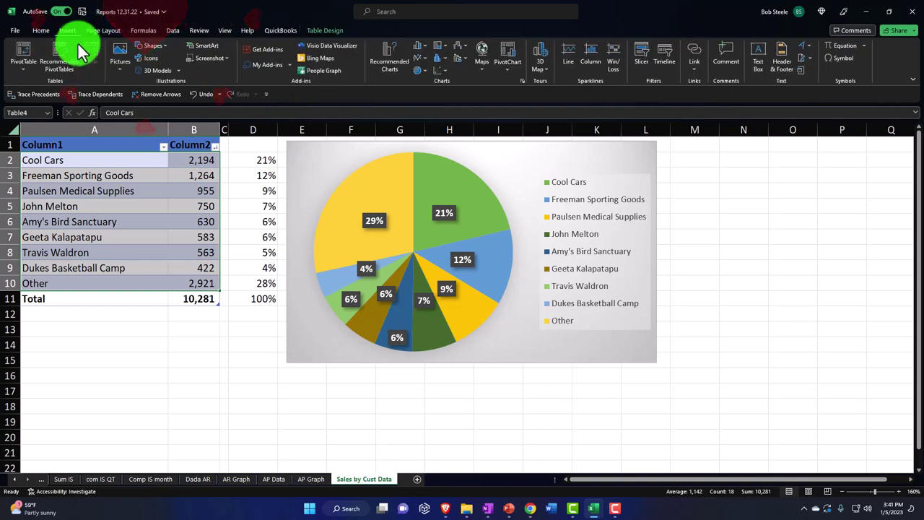
click(392, 68)
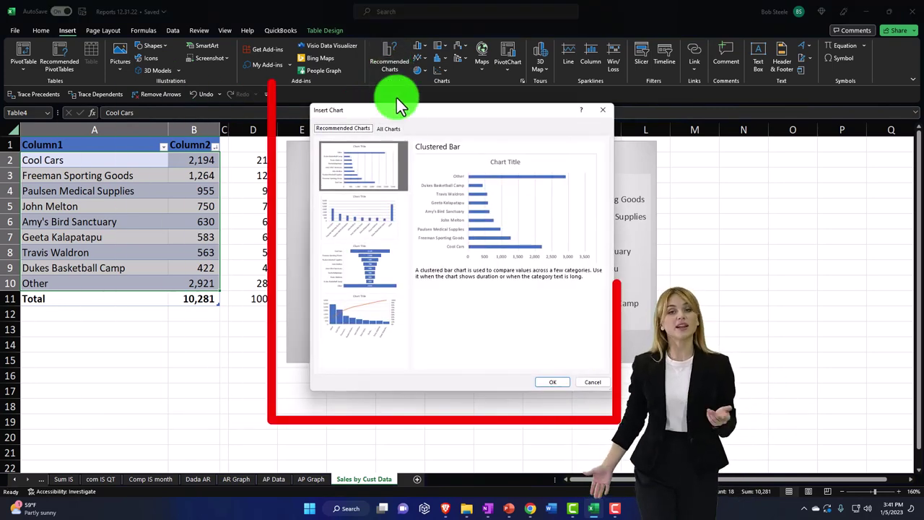
click(380, 250)
click(377, 261)
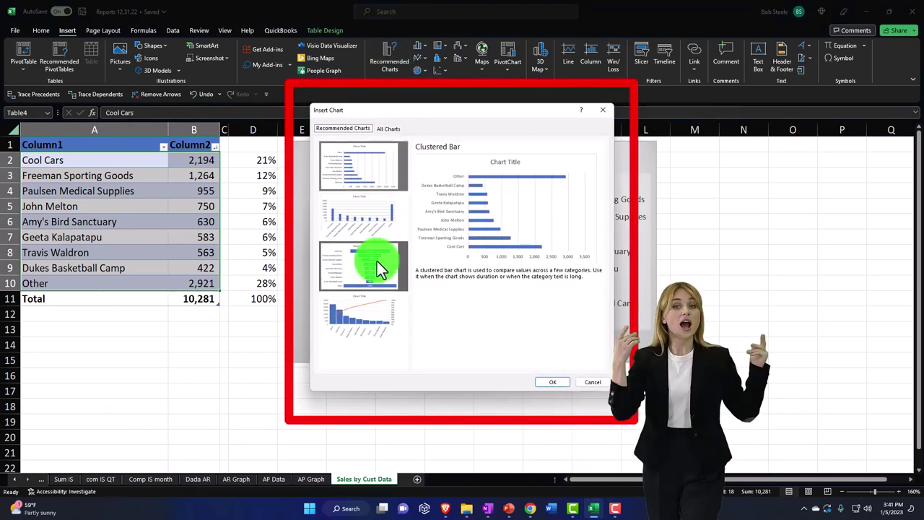
click(371, 182)
click(370, 214)
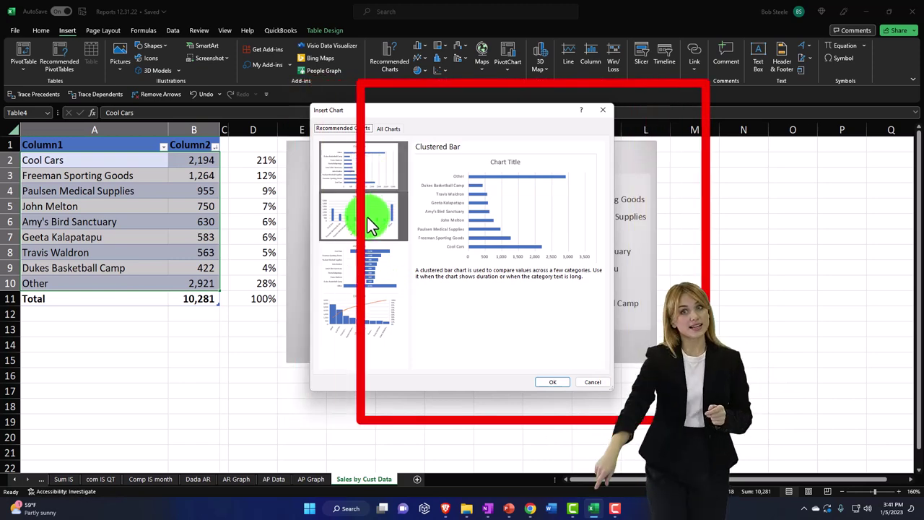
double_click(367, 217)
drag(306, 206, 319, 388)
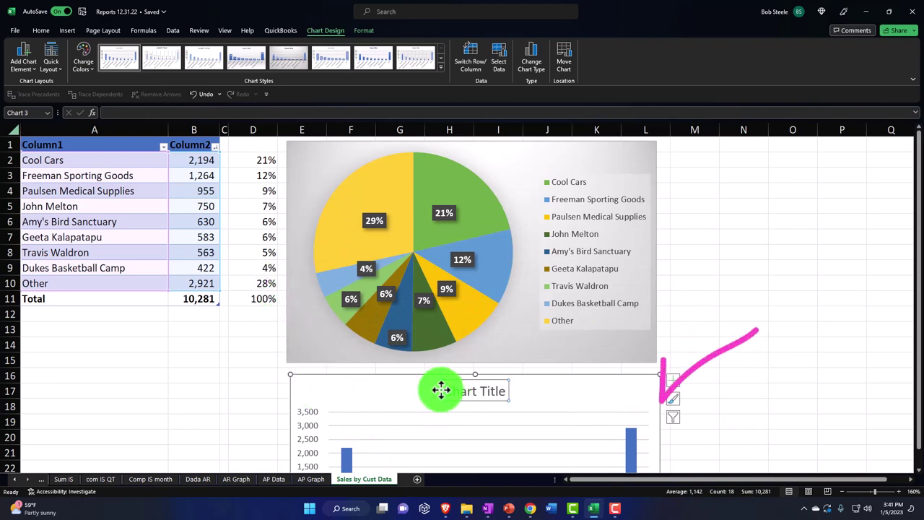
Remove the column chart's title and recolour it with the colourful palette that starts with green.
key(Delete)
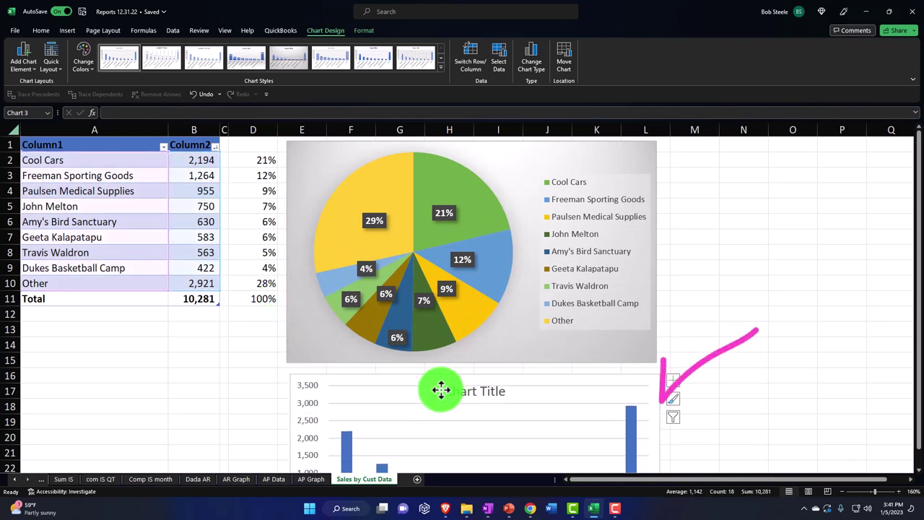
click(441, 68)
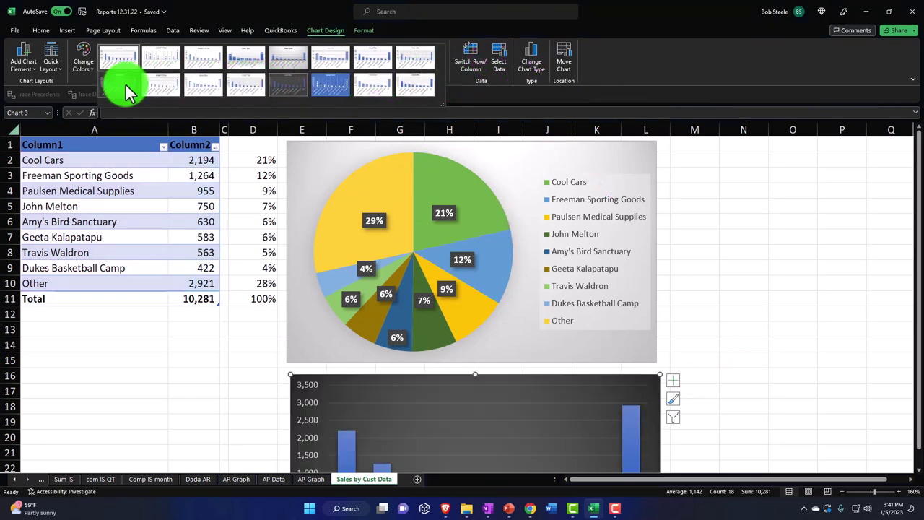
click(79, 61)
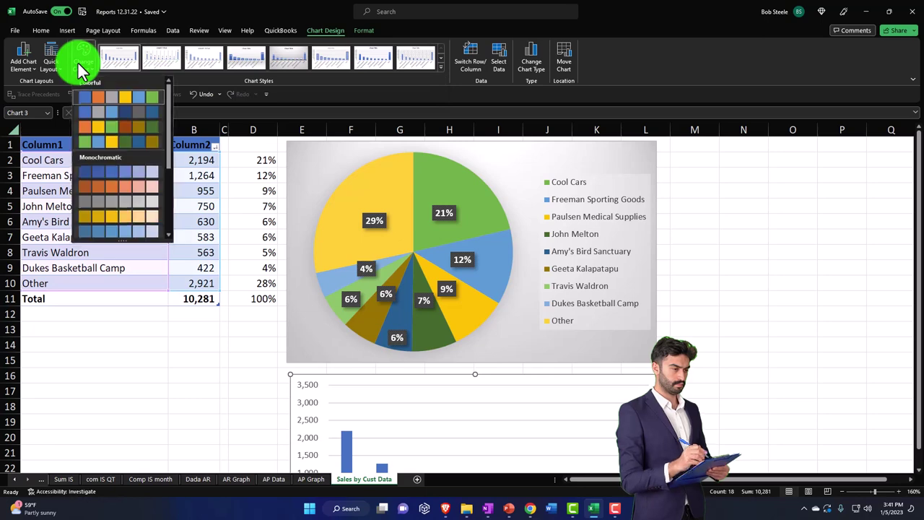
click(95, 145)
scroll(135, 264, down, 3)
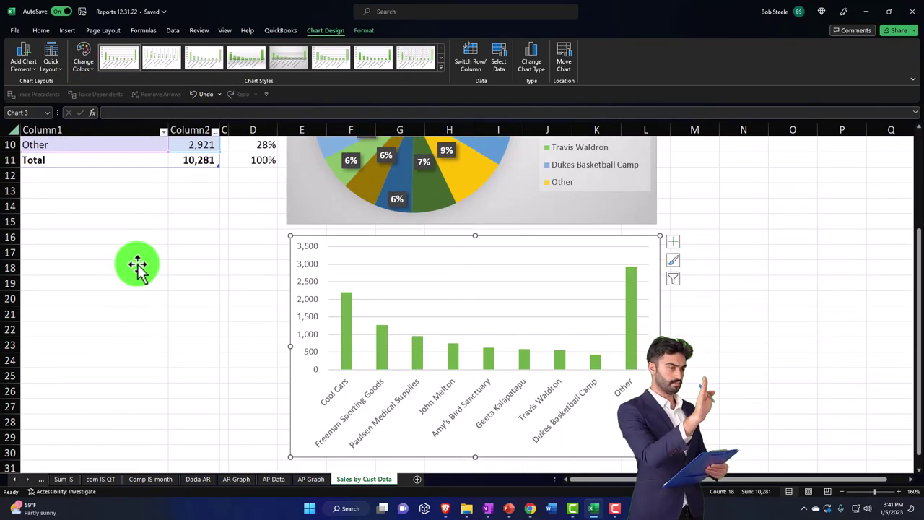
scroll(137, 266, up, 3)
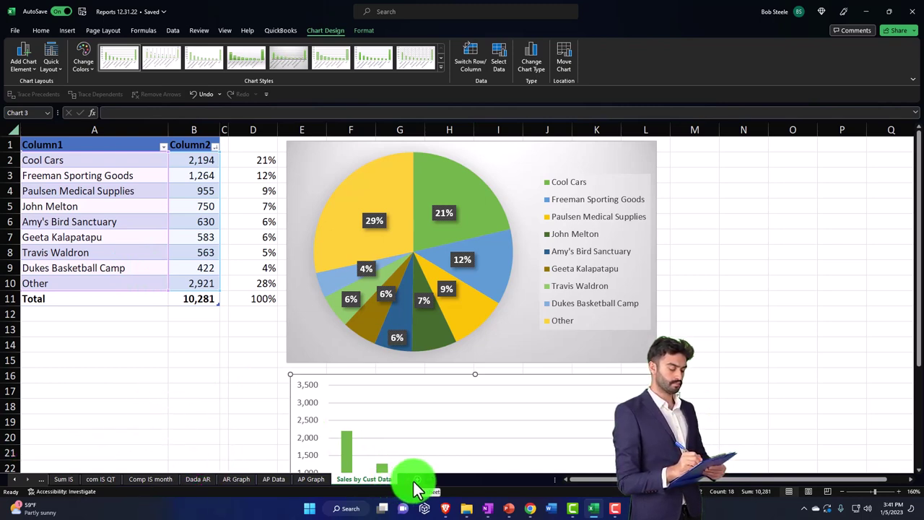
click(205, 331)
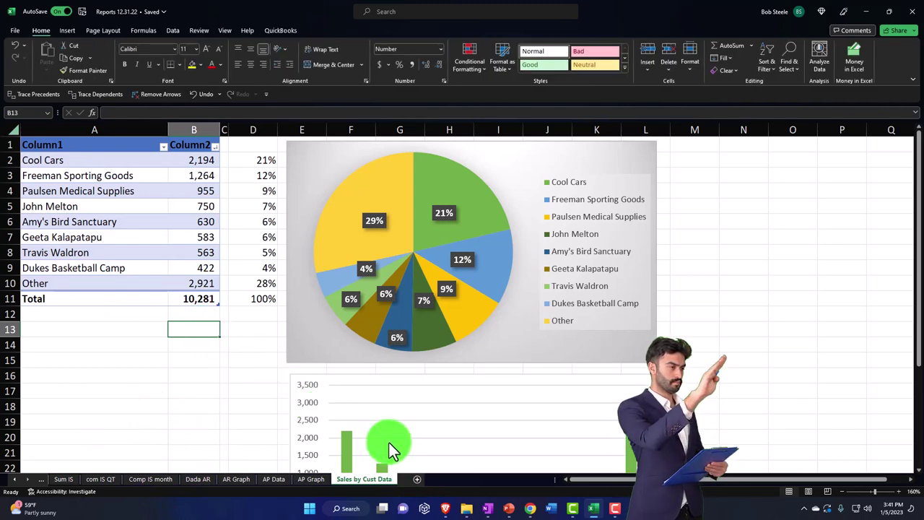
Add a new sheet after Sales by Cust Data and name it "Sales by Cust Graph".
click(420, 482)
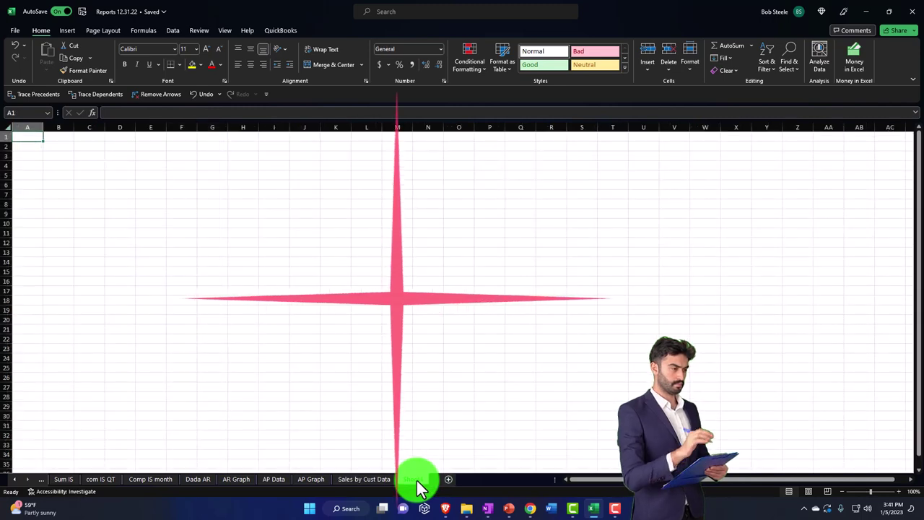
double_click(416, 480)
text(Sales)
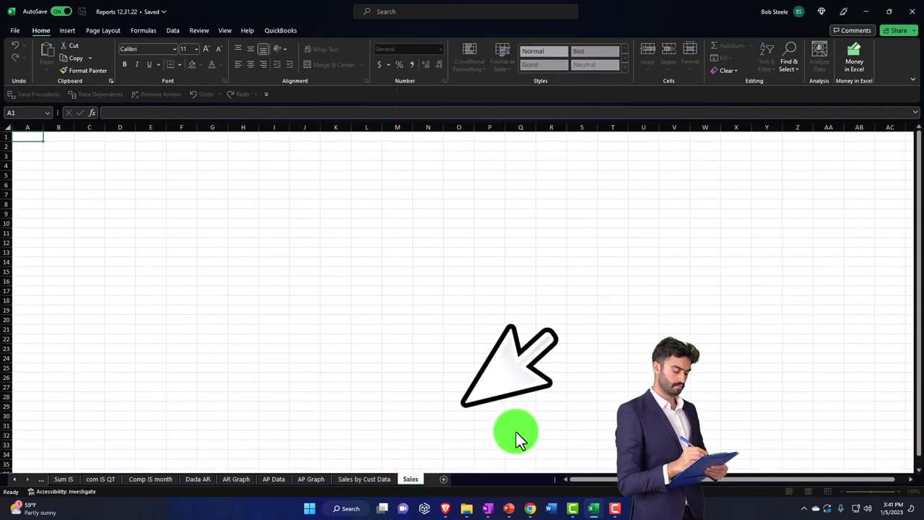
text( by Cust Graph)
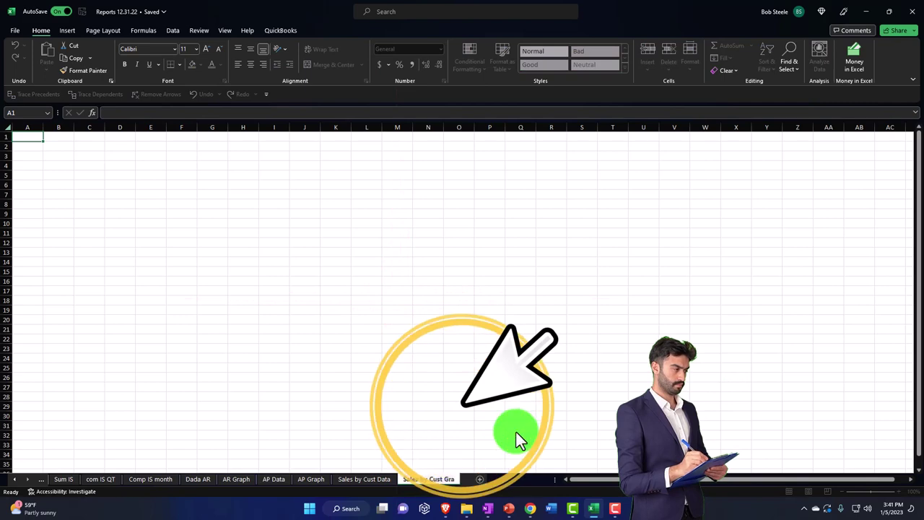
click(517, 435)
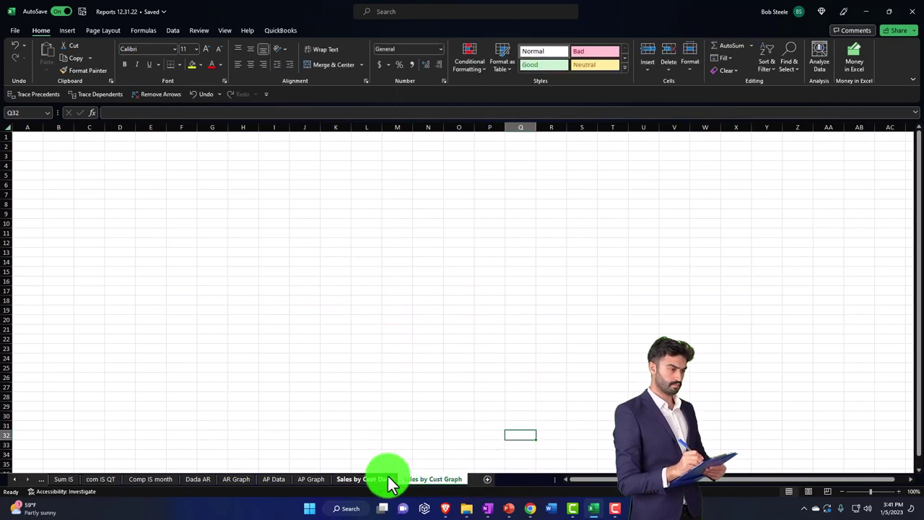
Copy the pie and column charts together from Sales by Cust Data and paste them at A1 of Sales by Cust Graph.
click(365, 479)
click(306, 157)
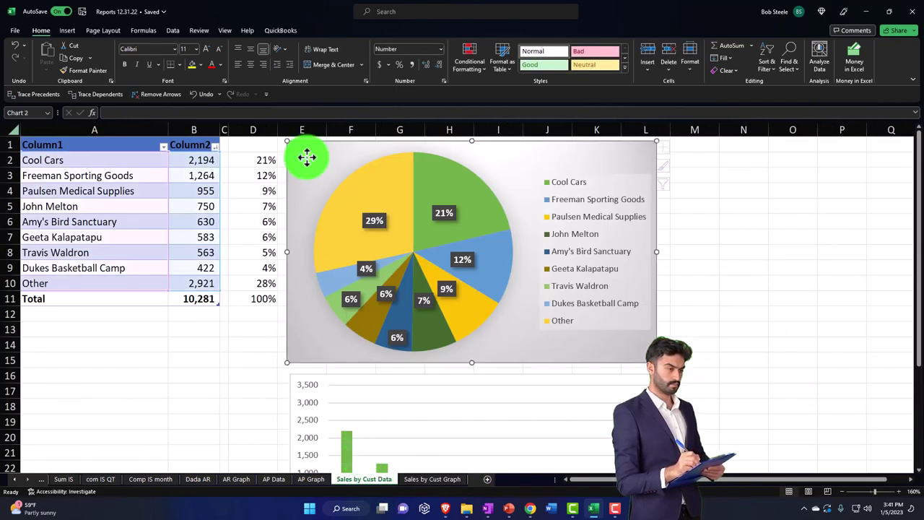
ctrl+click(336, 390)
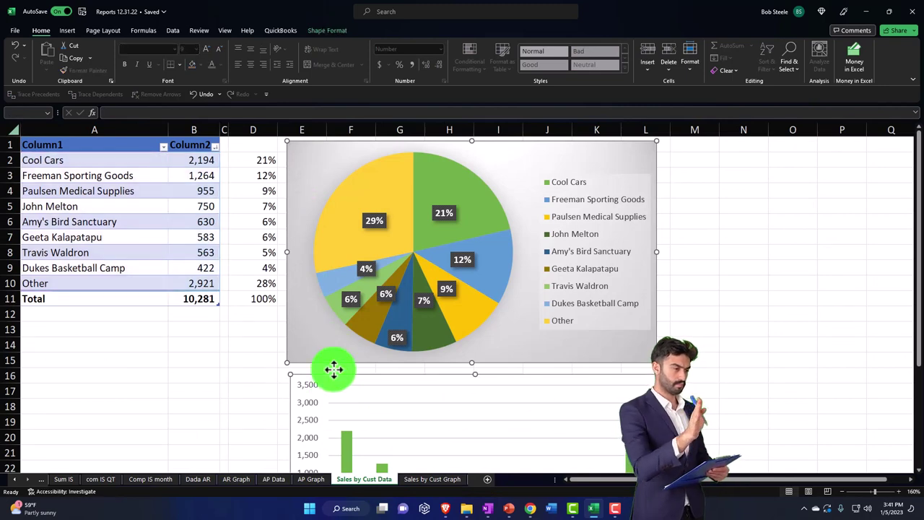
right_click(323, 392)
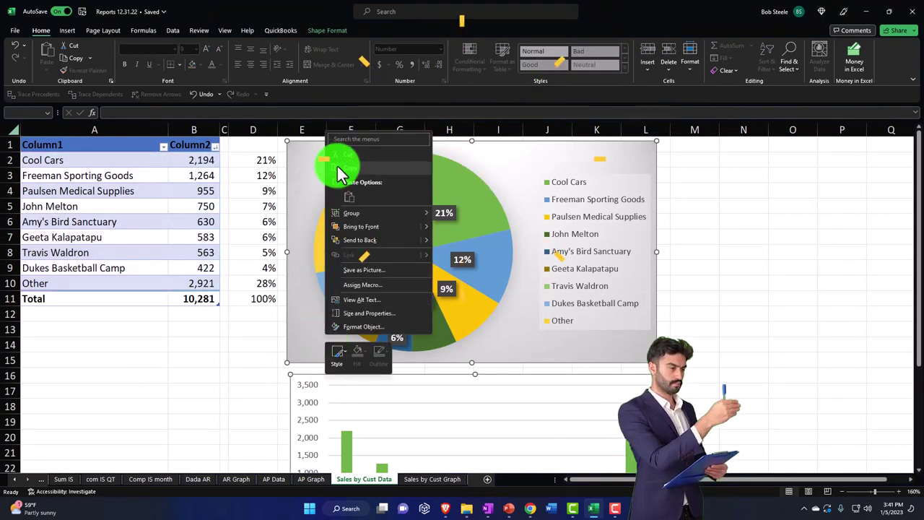
key(Escape)
click(423, 480)
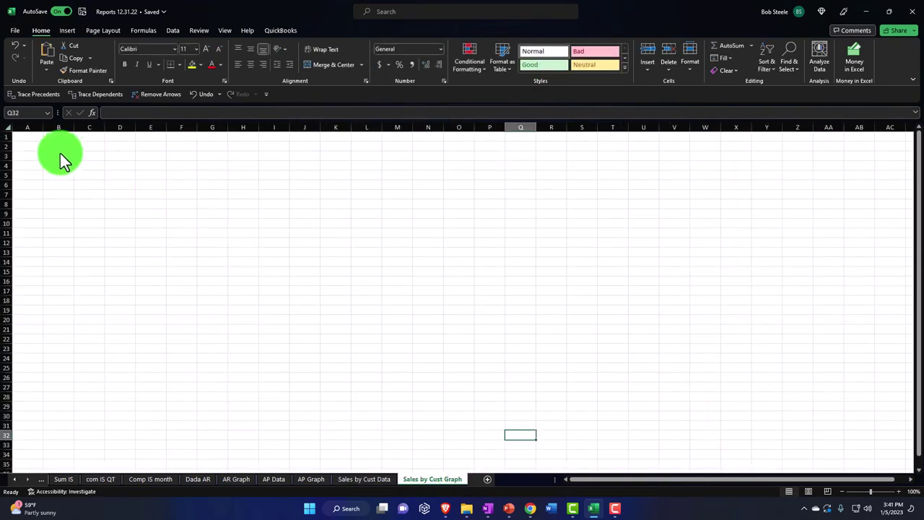
right_click(35, 140)
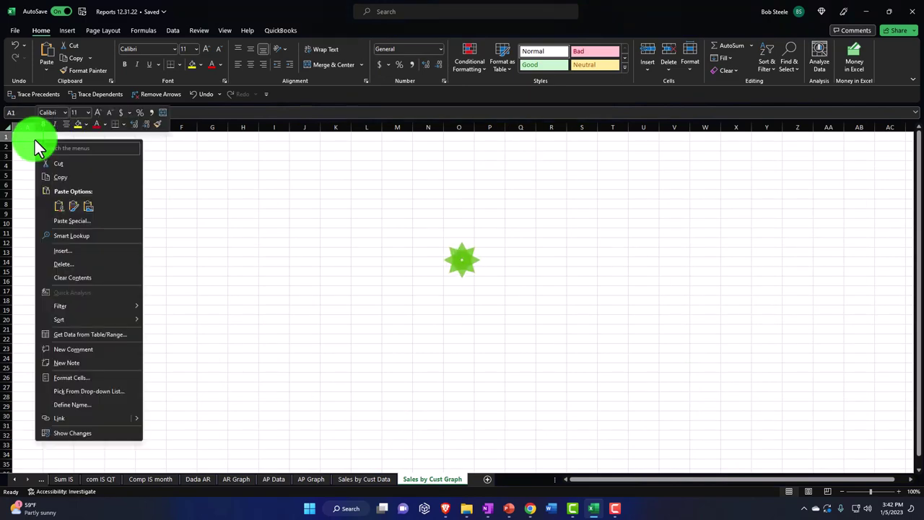
click(58, 209)
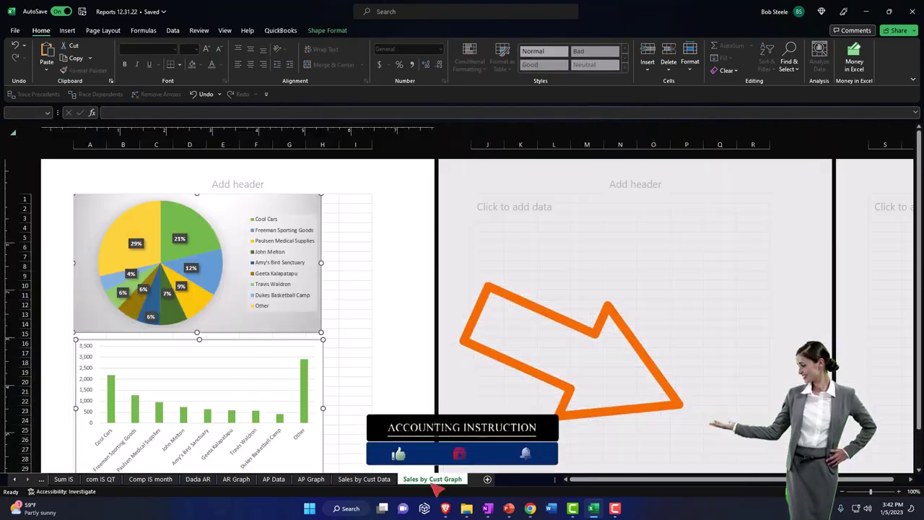
Check the page breaks of the Sales by Cust Graph sheet and set its page orientation to landscape.
click(841, 492)
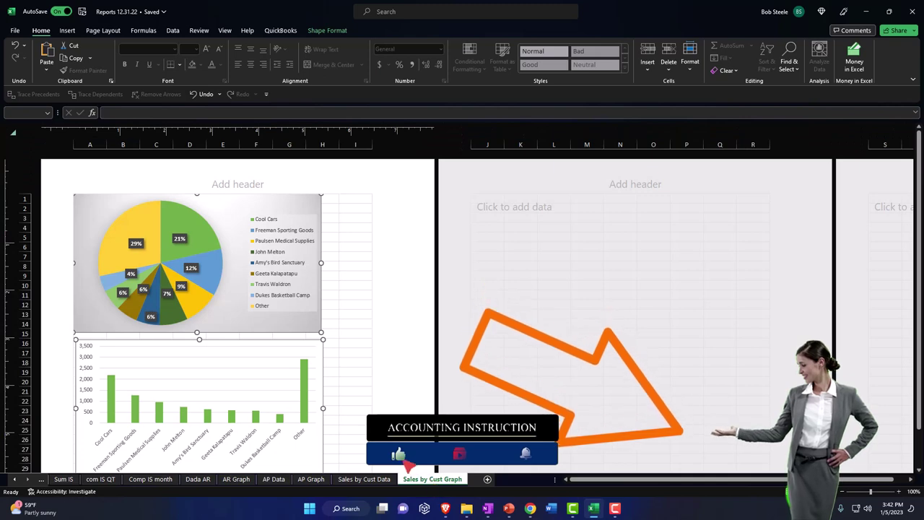
click(787, 491)
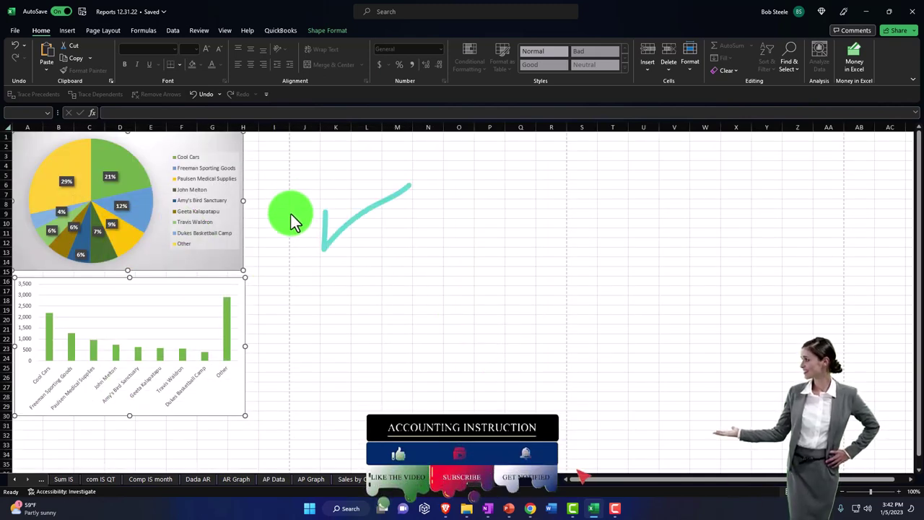
click(280, 234)
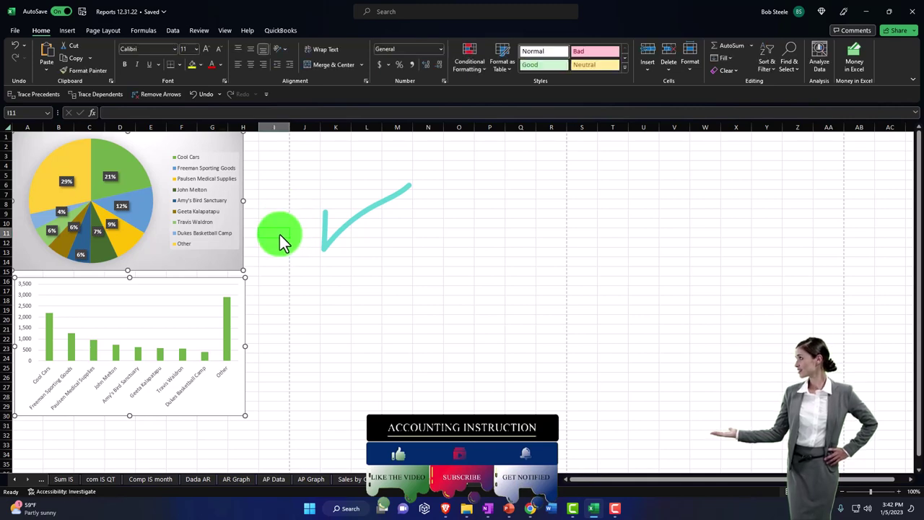
click(221, 199)
click(262, 196)
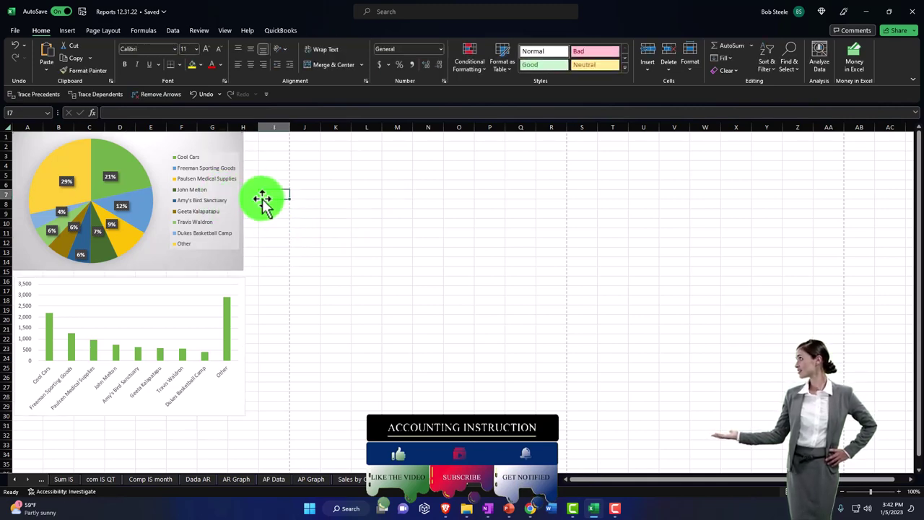
click(101, 30)
click(114, 61)
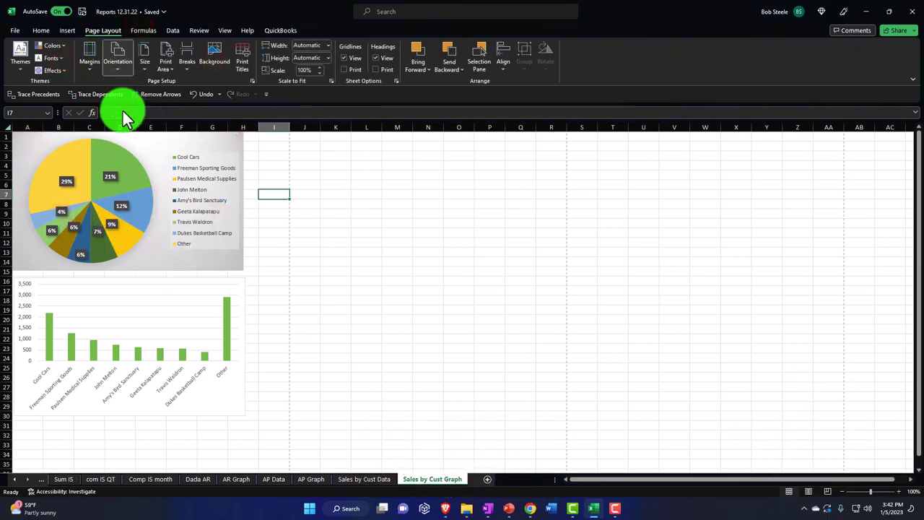
Move the column chart down past the page break so it starts at row 36 on the second page.
drag(245, 328, 263, 380)
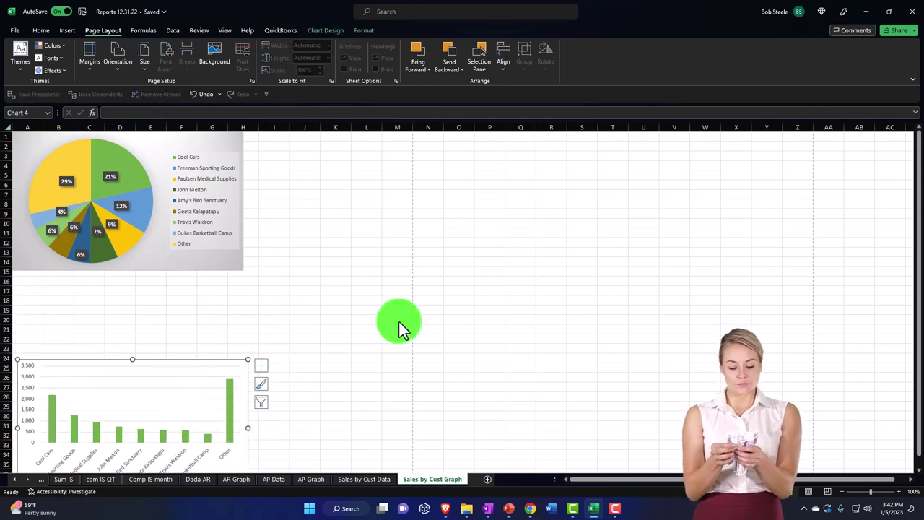
scroll(399, 322, down, 3)
drag(249, 290, 254, 374)
scroll(258, 330, down, 2)
drag(253, 310, 245, 338)
scroll(299, 299, up, 5)
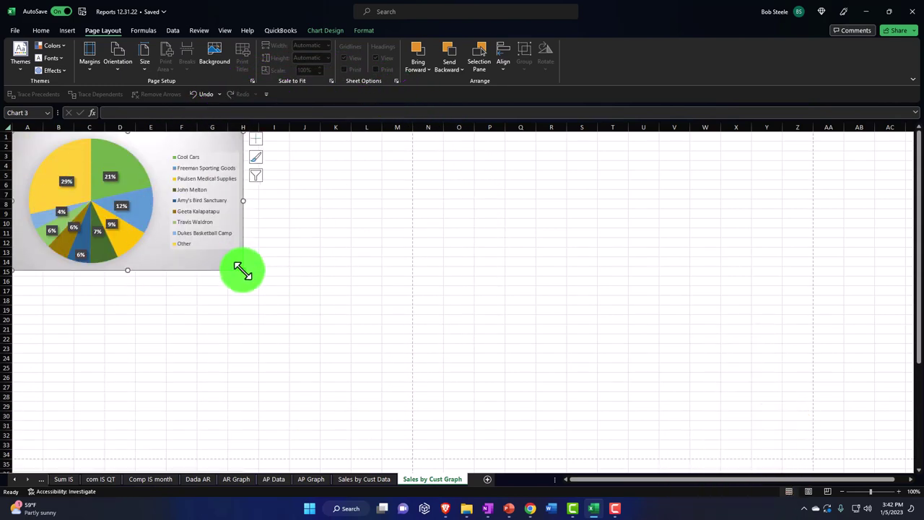
Enlarge the pie chart to about M25 and the column chart to about M60 so each spans the page width.
drag(243, 270, 401, 371)
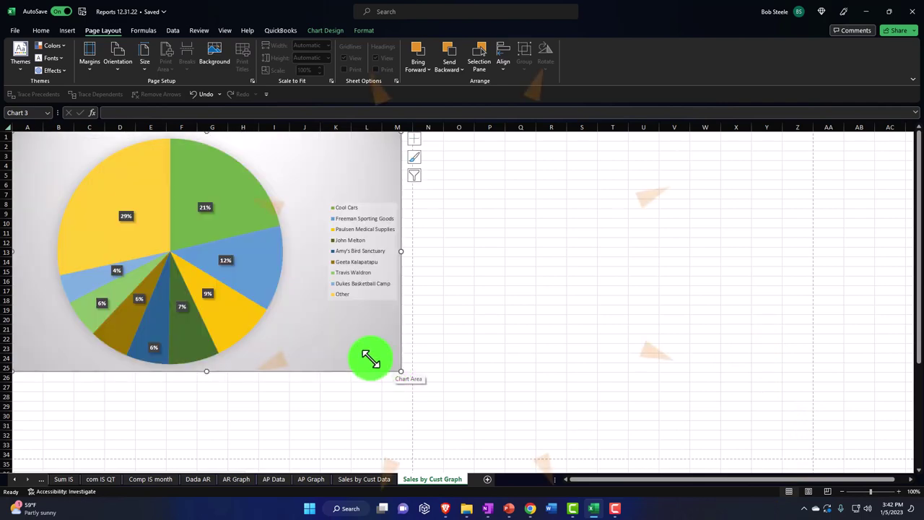
scroll(332, 367, down, 8)
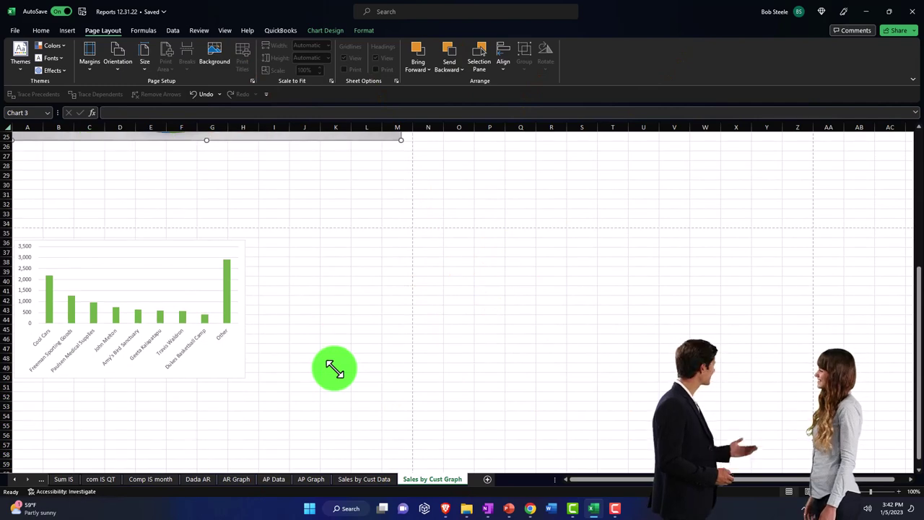
click(237, 368)
scroll(238, 367, down, 1)
drag(246, 352, 397, 448)
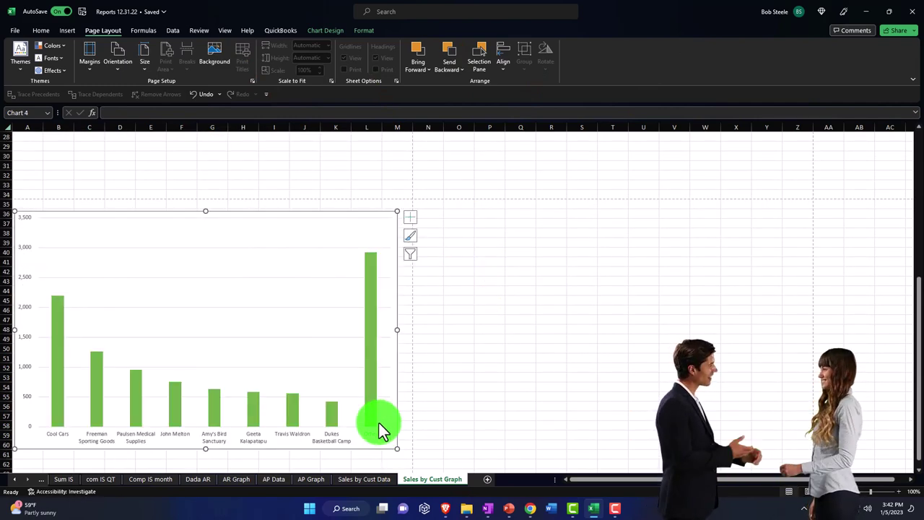
Move the pie chart down to start at row 3 and select A1:M1 above it.
scroll(379, 423, up, 9)
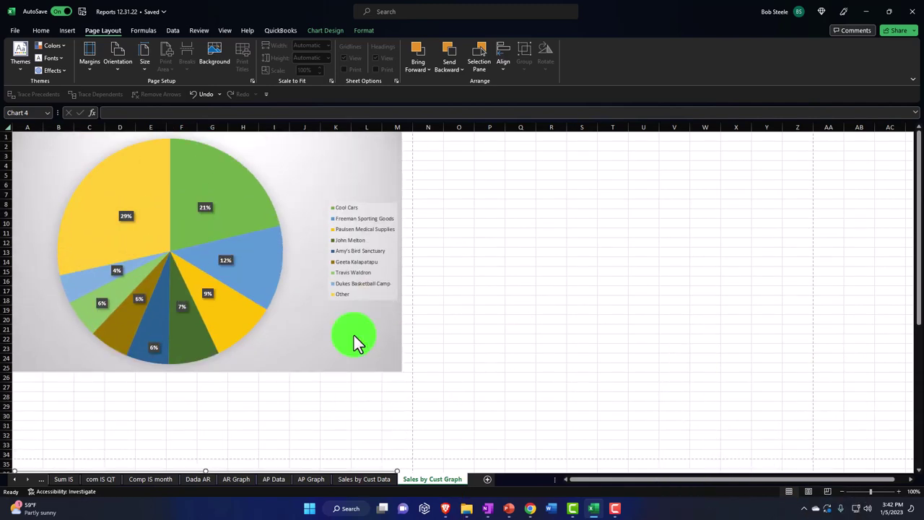
click(254, 187)
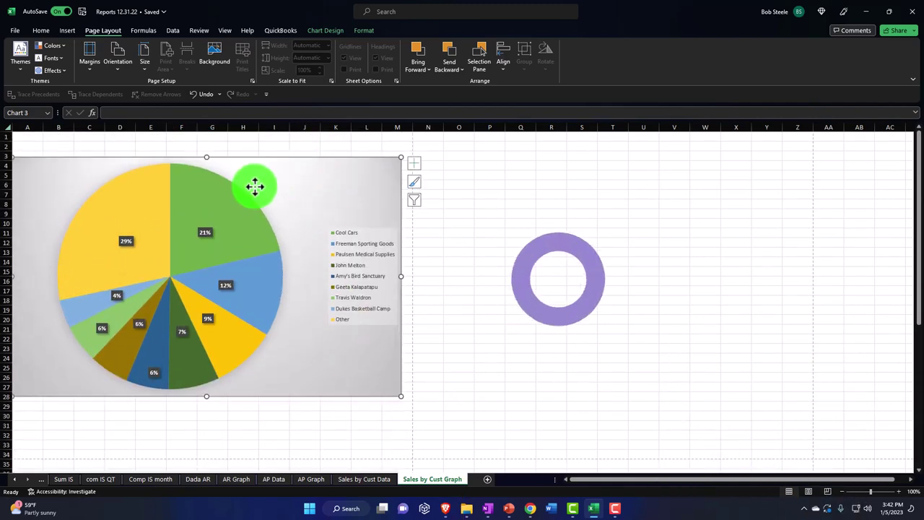
drag(29, 138, 390, 138)
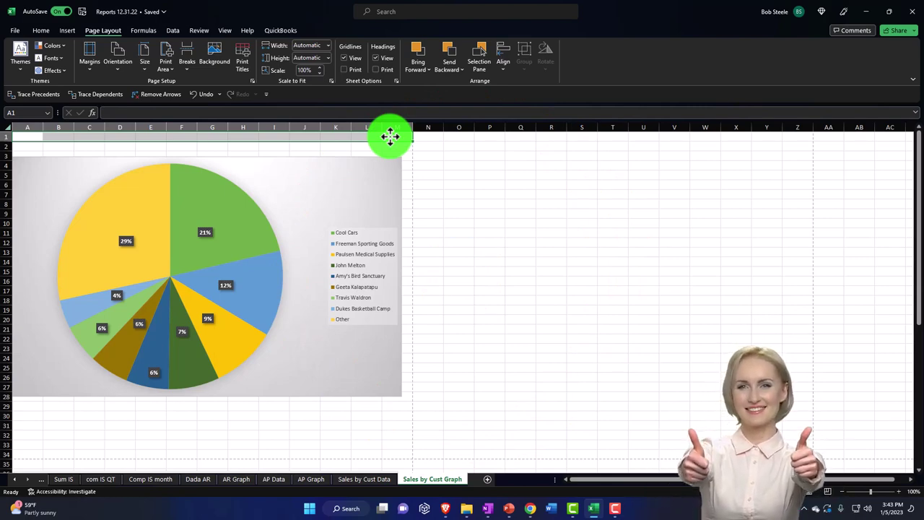
Hide the Sales by Cust Data, AP Data and Dada AR sheets.
click(364, 480)
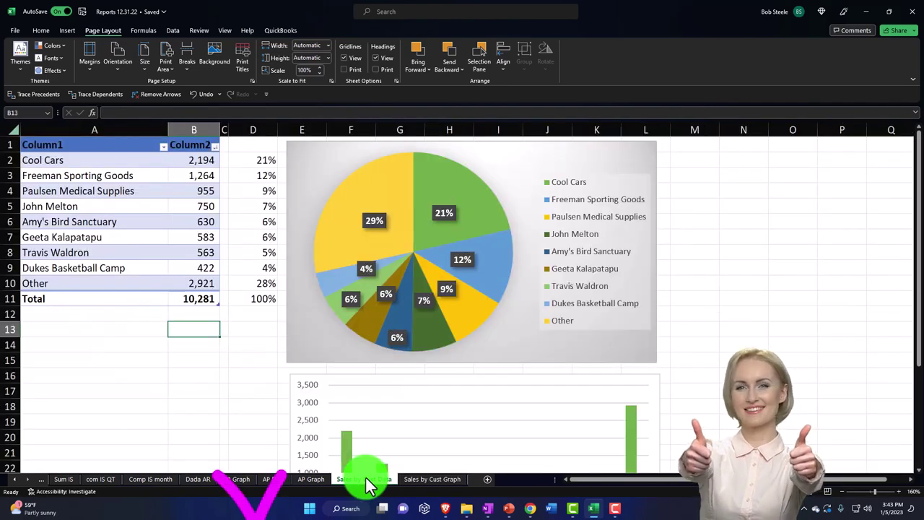
right_click(367, 482)
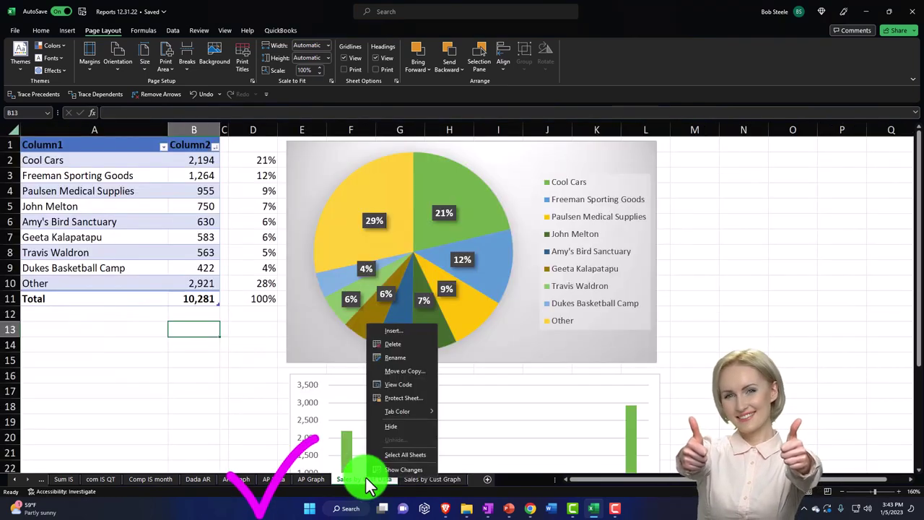
click(376, 424)
click(280, 481)
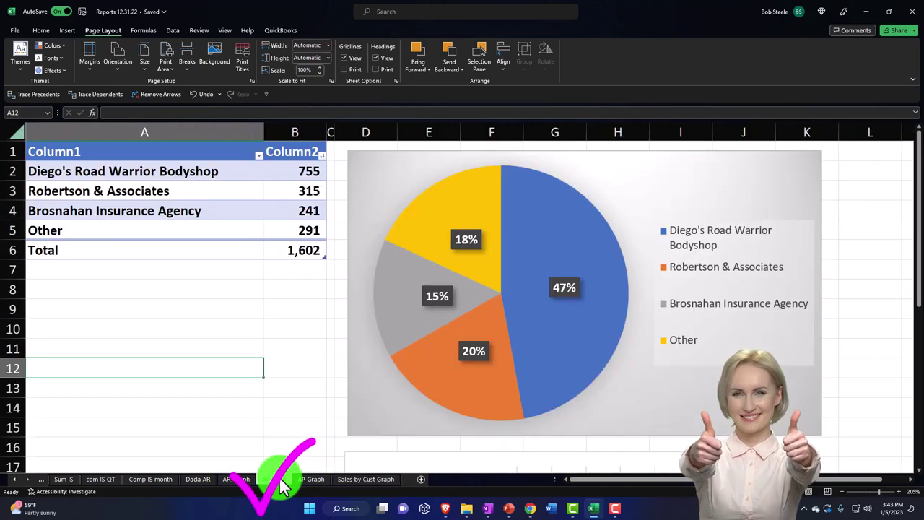
right_click(281, 483)
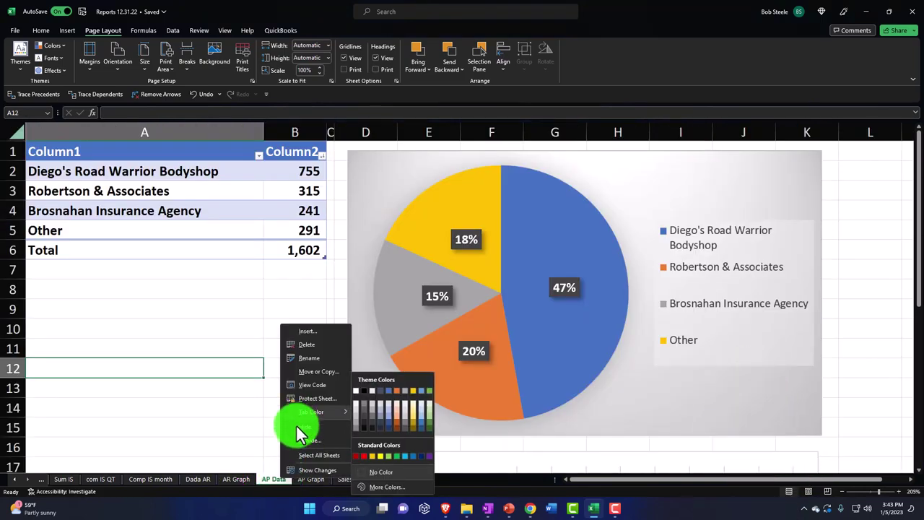
click(299, 427)
click(201, 479)
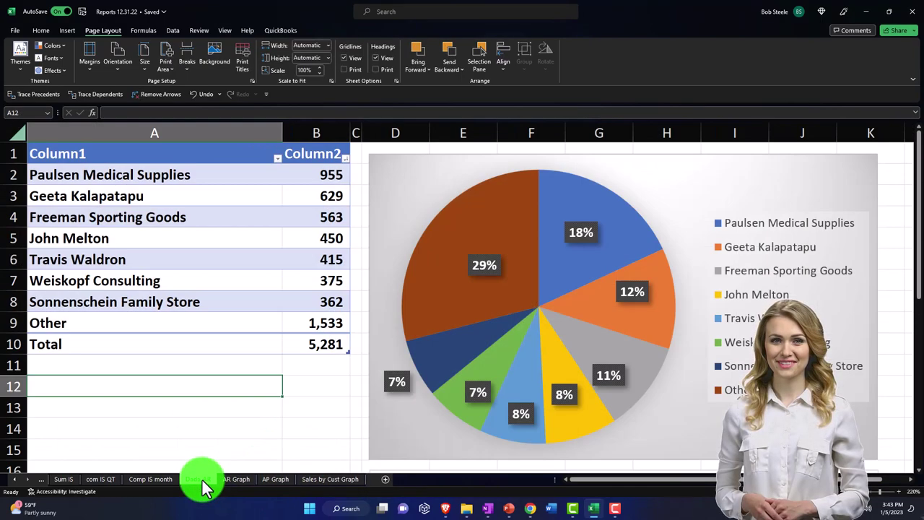
right_click(202, 480)
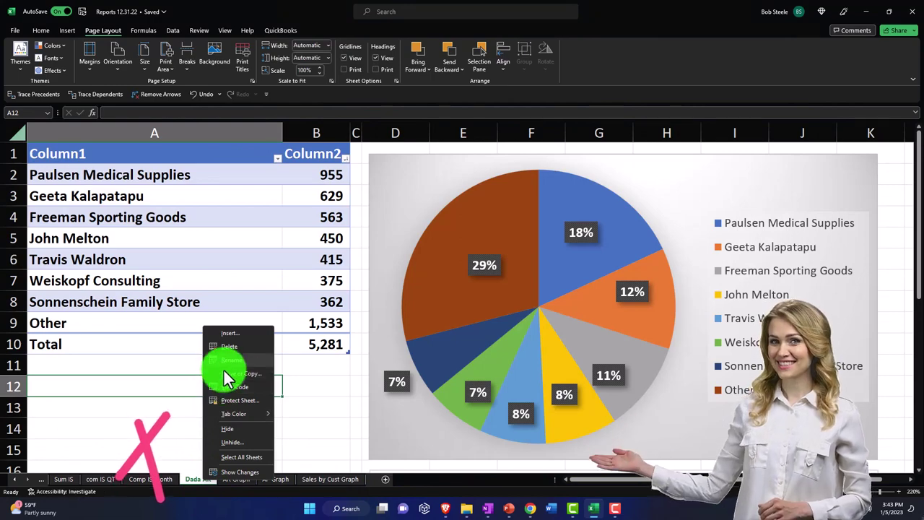
click(227, 427)
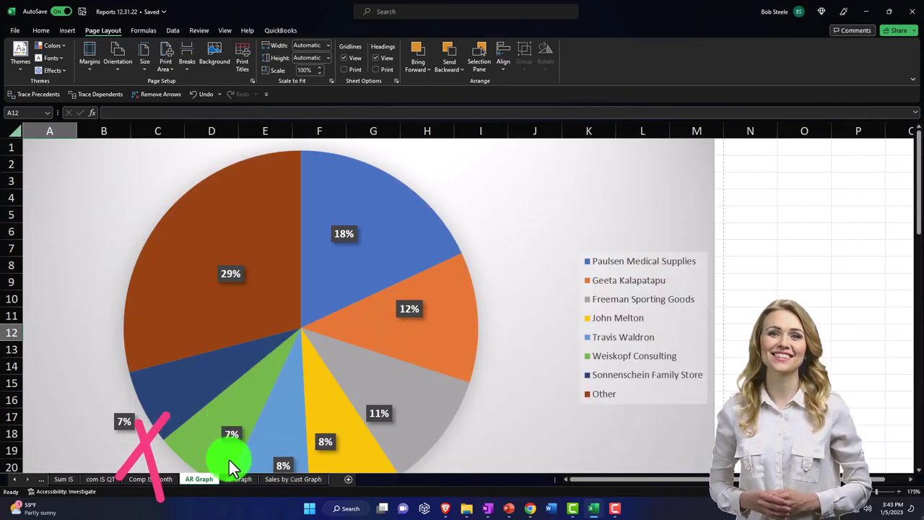
Display the Comp IS month sheet and set the print range to Print Entire Workbook.
click(150, 479)
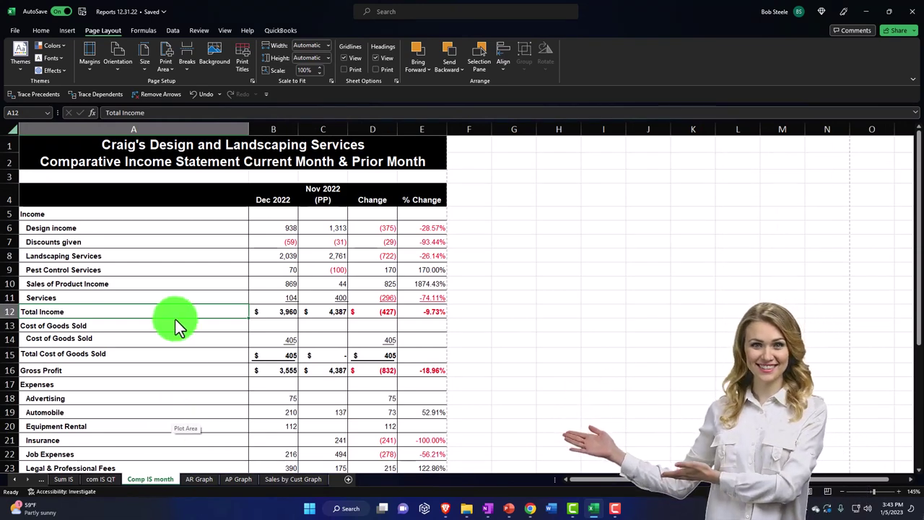
click(15, 31)
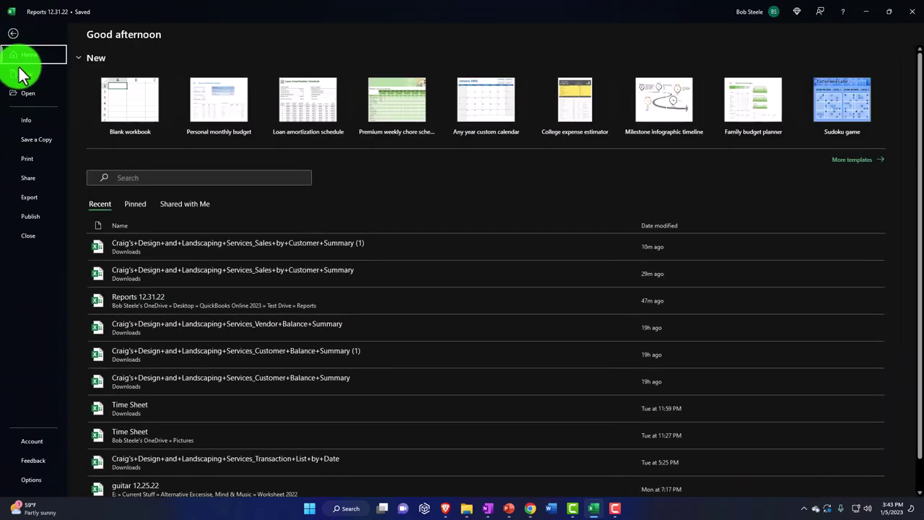
click(30, 161)
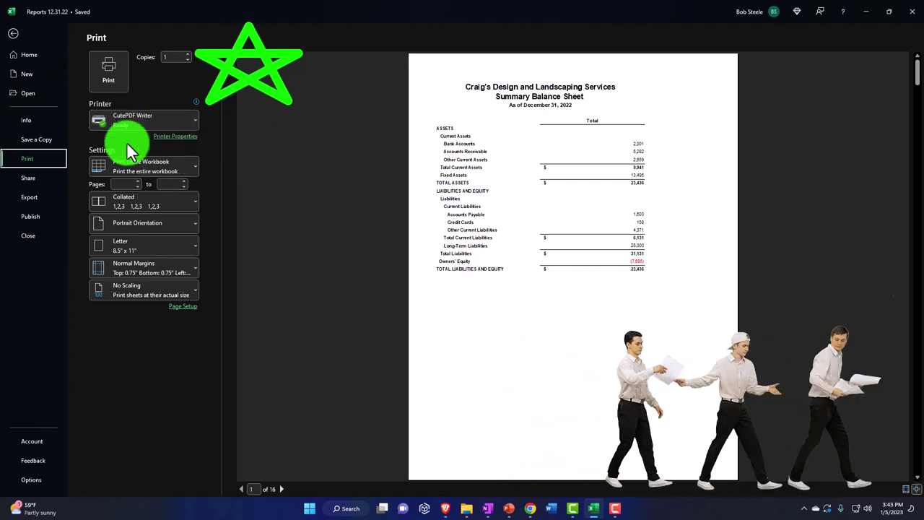
click(183, 167)
click(159, 203)
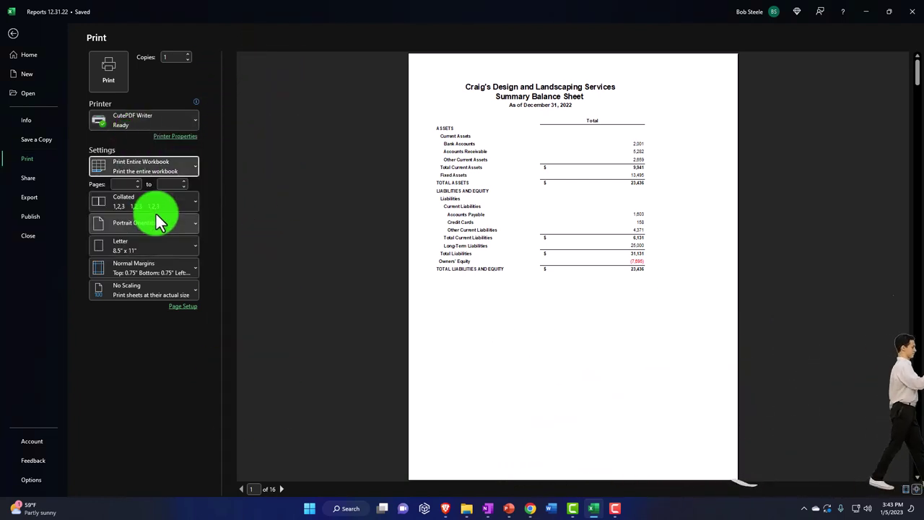
Review the workbook's print preview from the balance sheets through the income statements to the final customer sales column chart.
scroll(472, 261, down, 10)
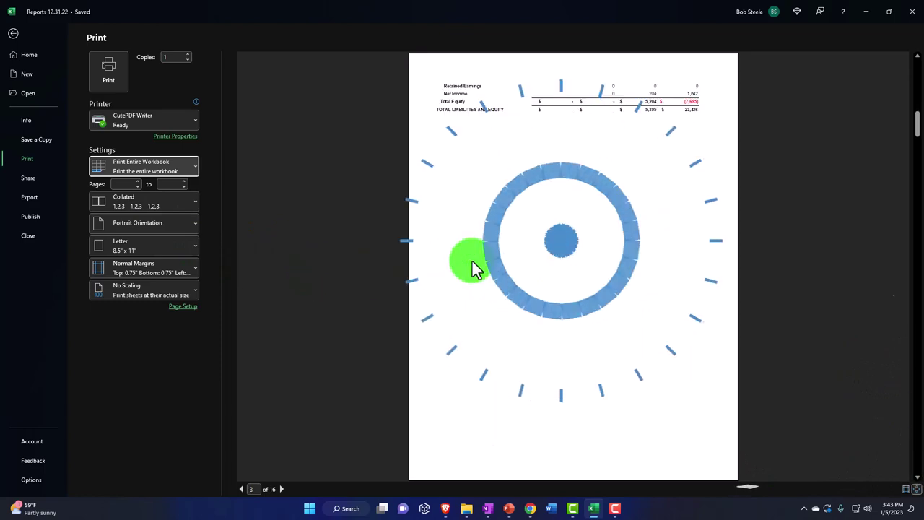
scroll(472, 261, down, 8)
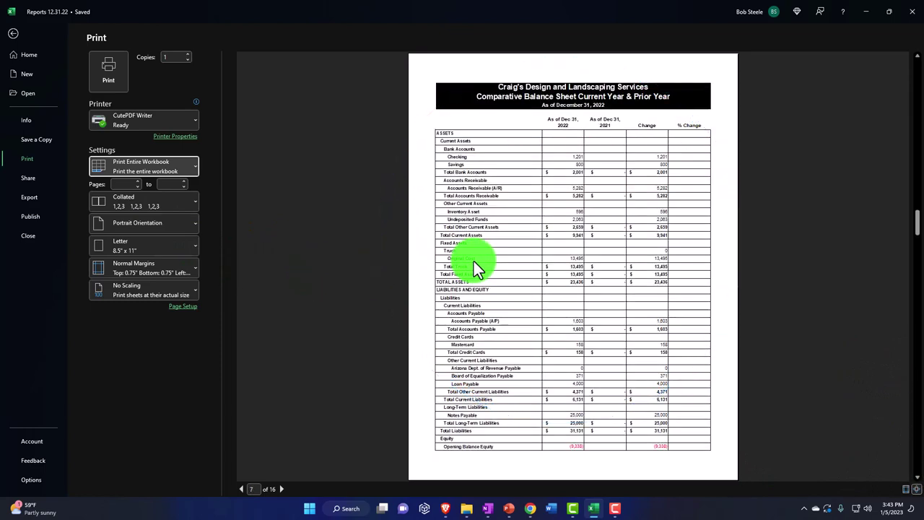
scroll(474, 268, down, 1)
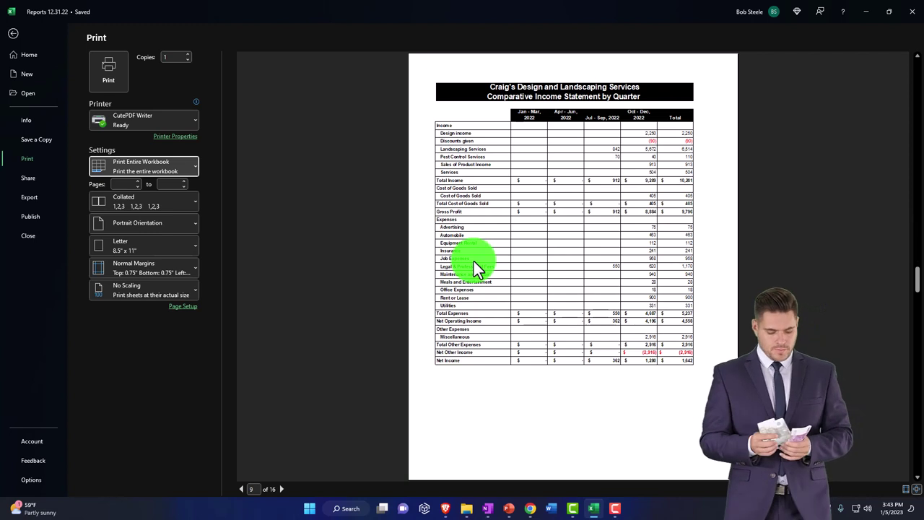
scroll(473, 268, down, 2)
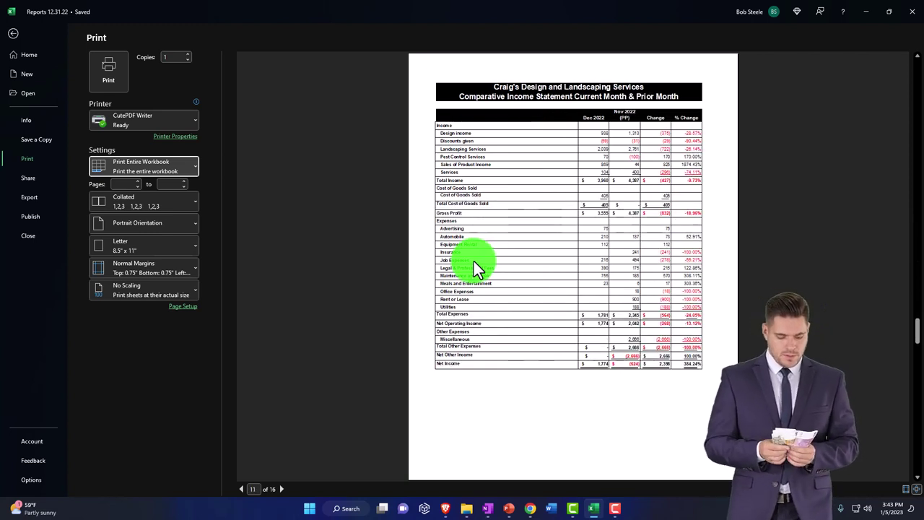
scroll(473, 260, down, 3)
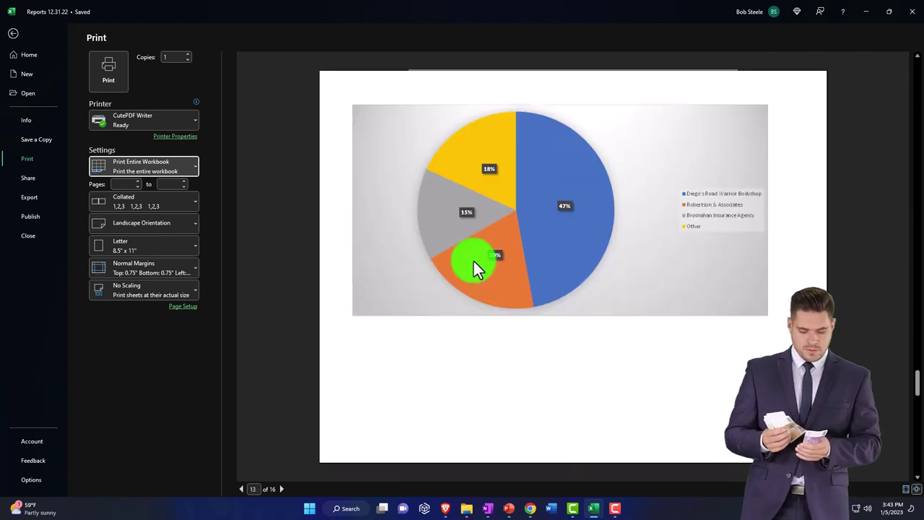
scroll(472, 259, down, 2)
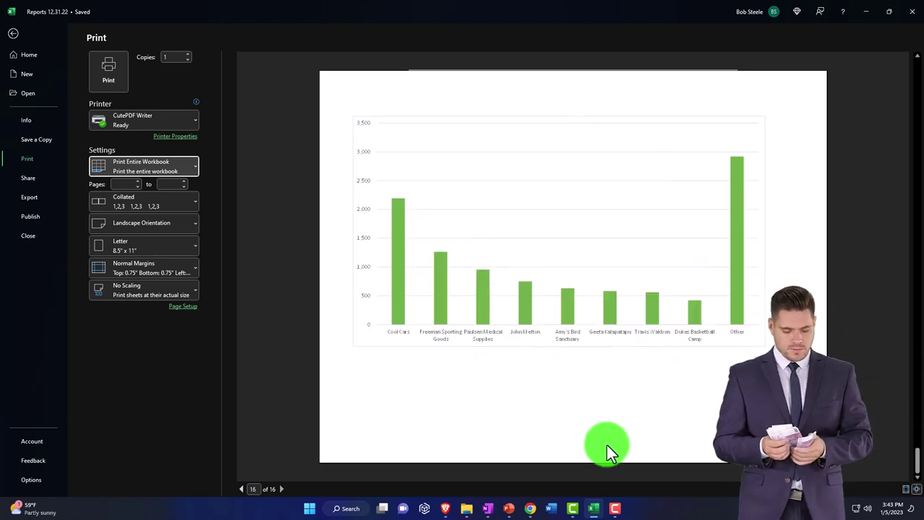
Switch to QuickBooks Online and view the Company Overview management report for This Year.
click(599, 509)
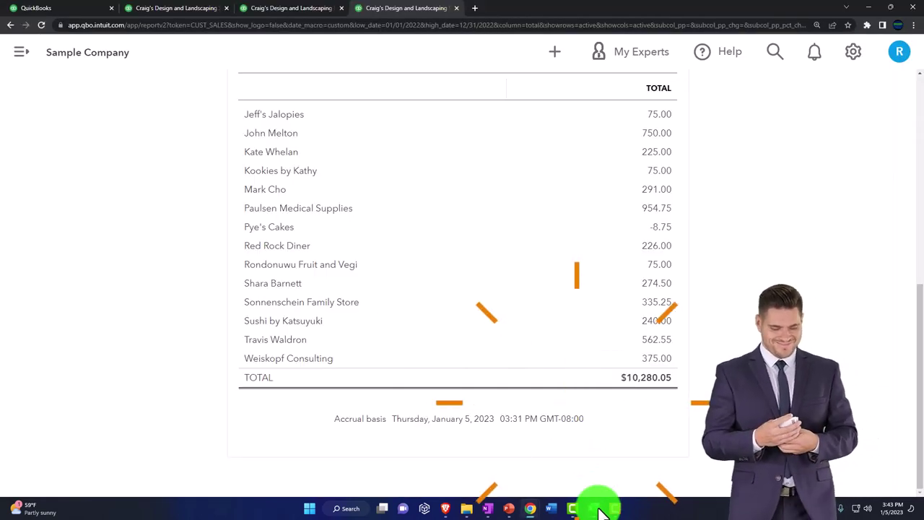
click(67, 14)
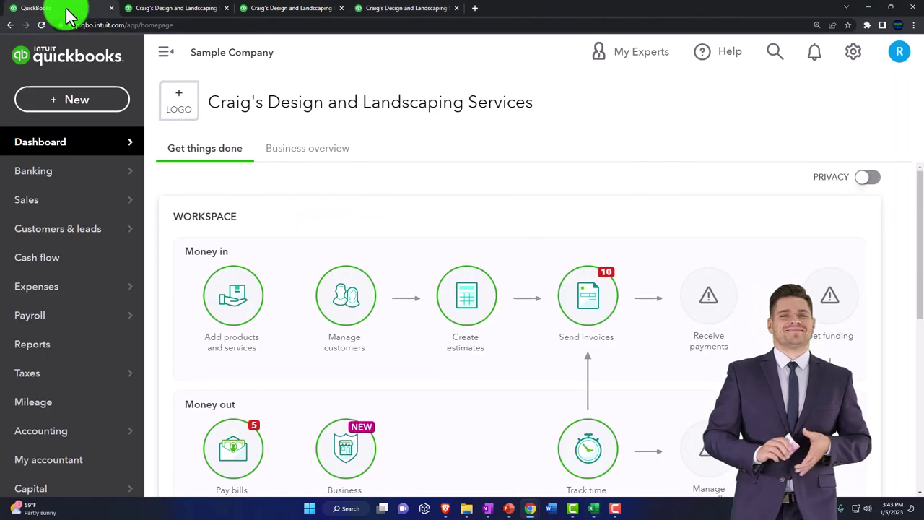
click(45, 350)
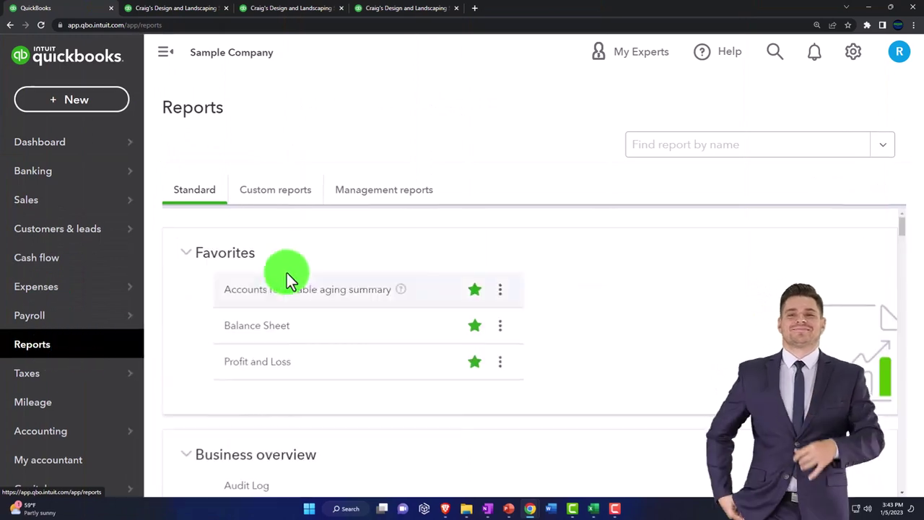
click(374, 195)
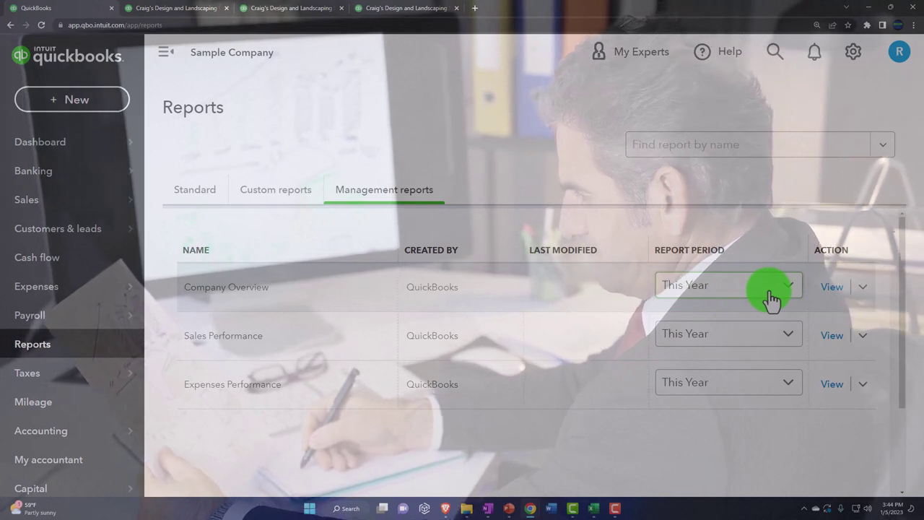
click(831, 289)
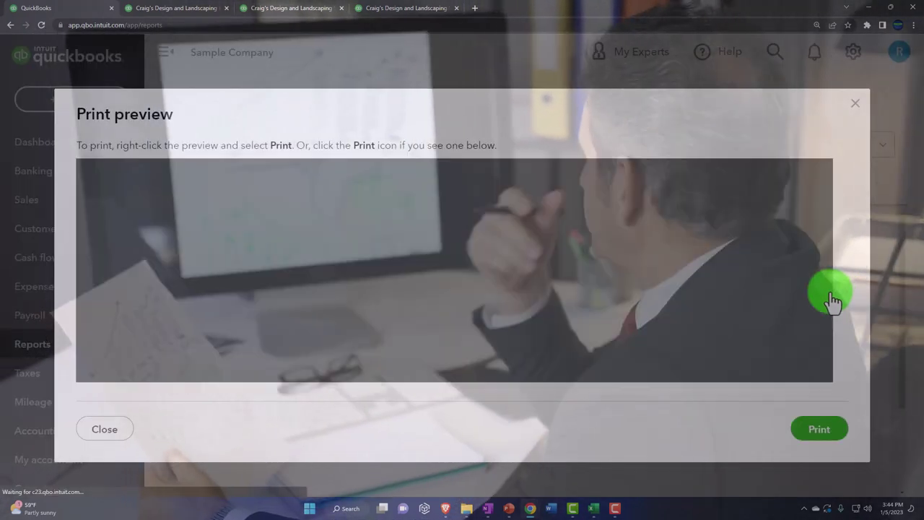
Examine the Balance Sheet and Profit and Loss pages of the Company Overview report, then close its print preview.
scroll(163, 292, down, 3)
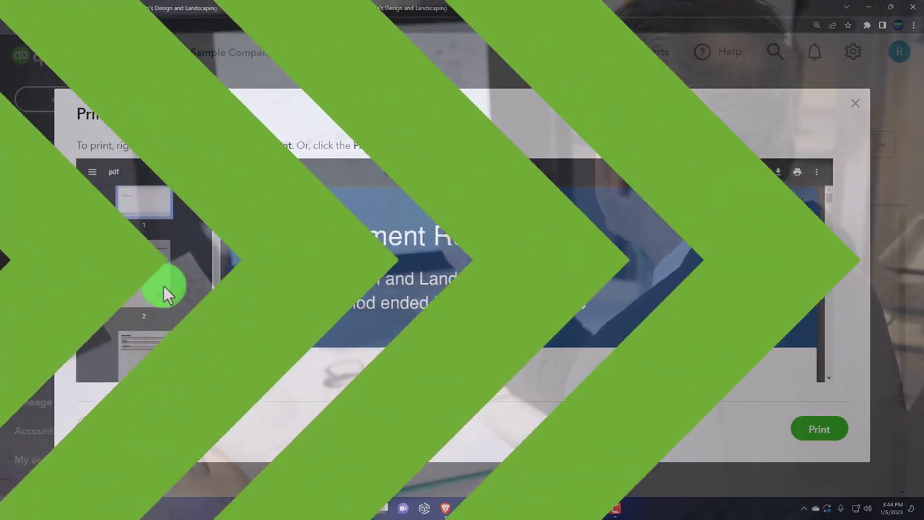
scroll(162, 289, down, 1)
click(161, 283)
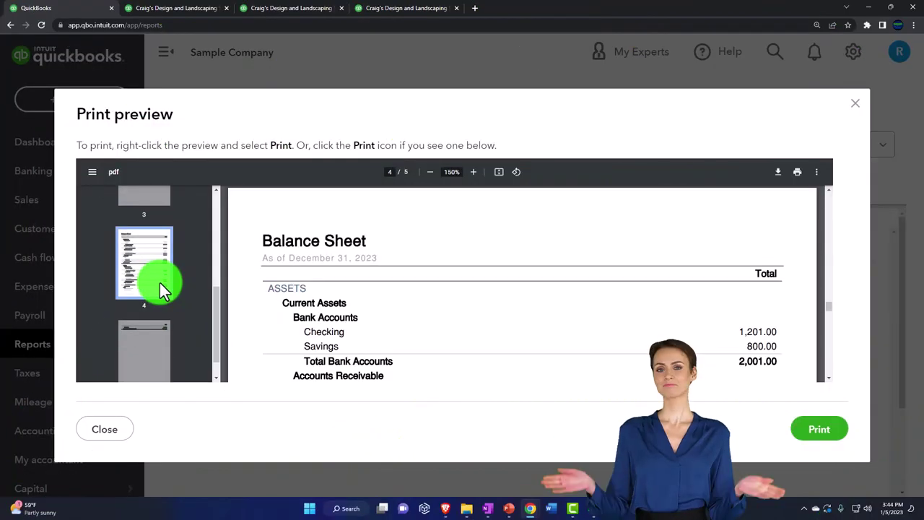
scroll(160, 285, up, 1)
click(160, 283)
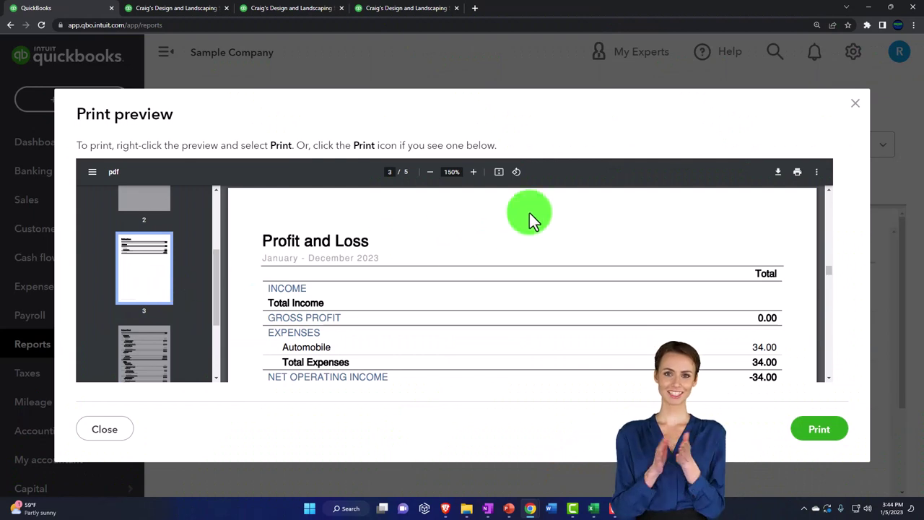
click(855, 104)
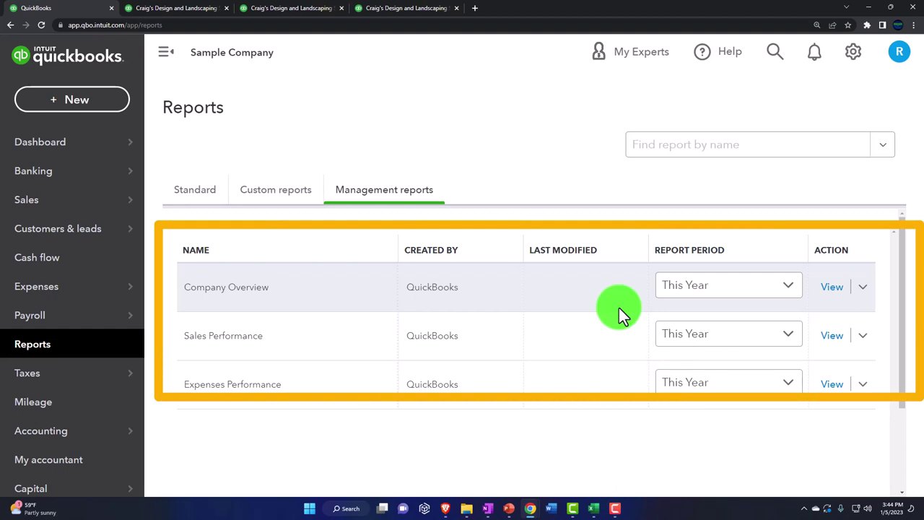
Return to the Excel workbook, unhide the Dada AR, AP Data and Sales by Cust Data sheets, and select B18 on Sales by Cust Data.
click(597, 509)
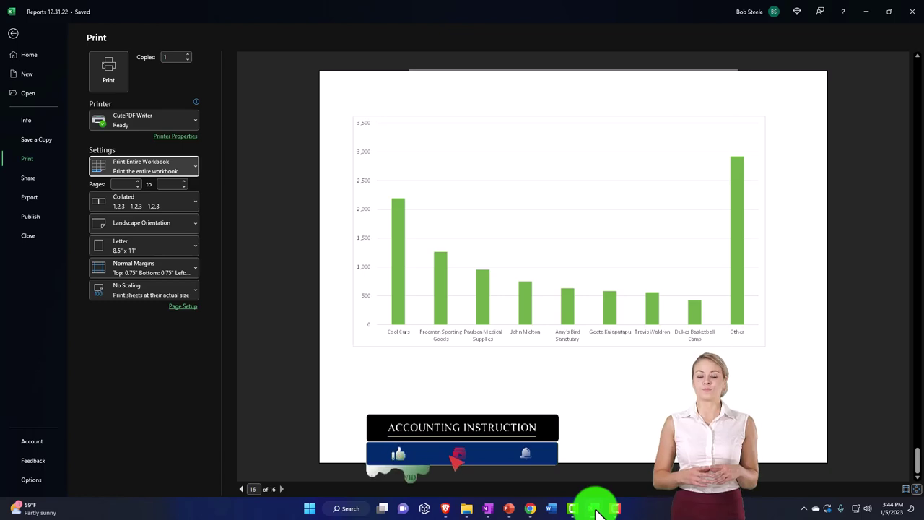
click(32, 41)
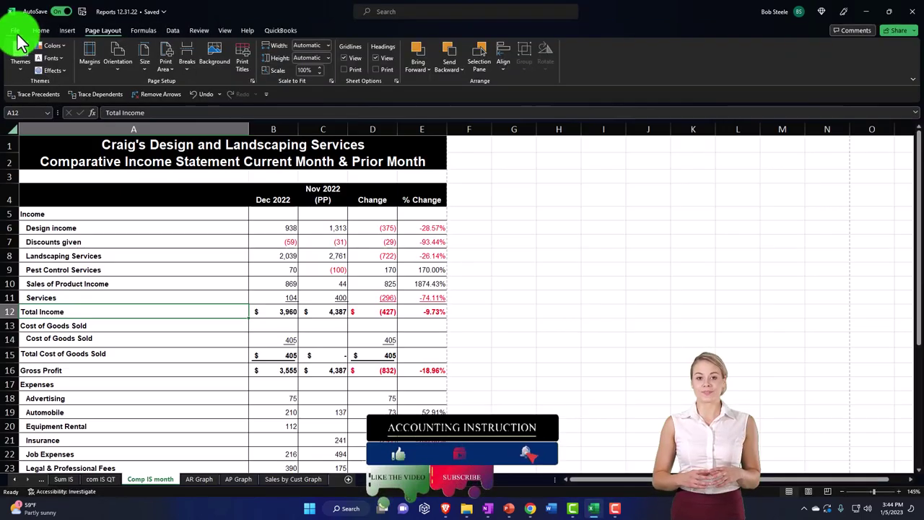
click(100, 481)
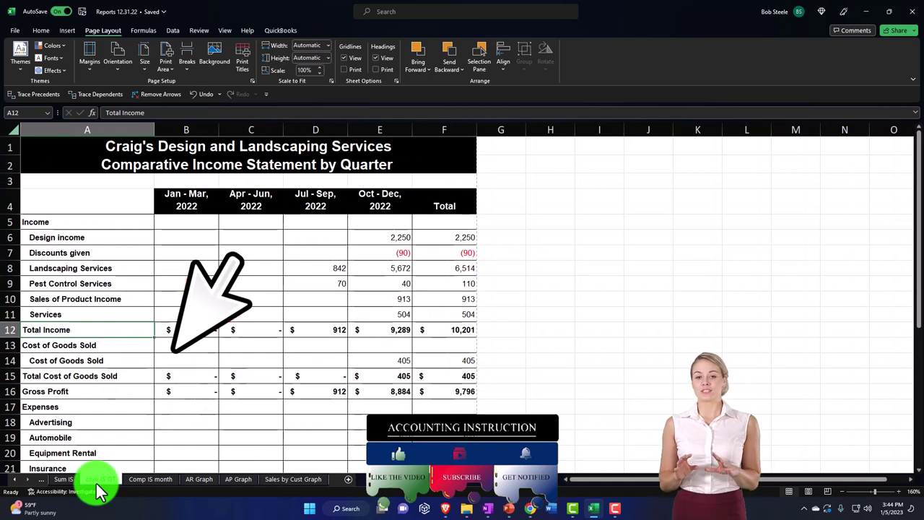
shift+click(294, 480)
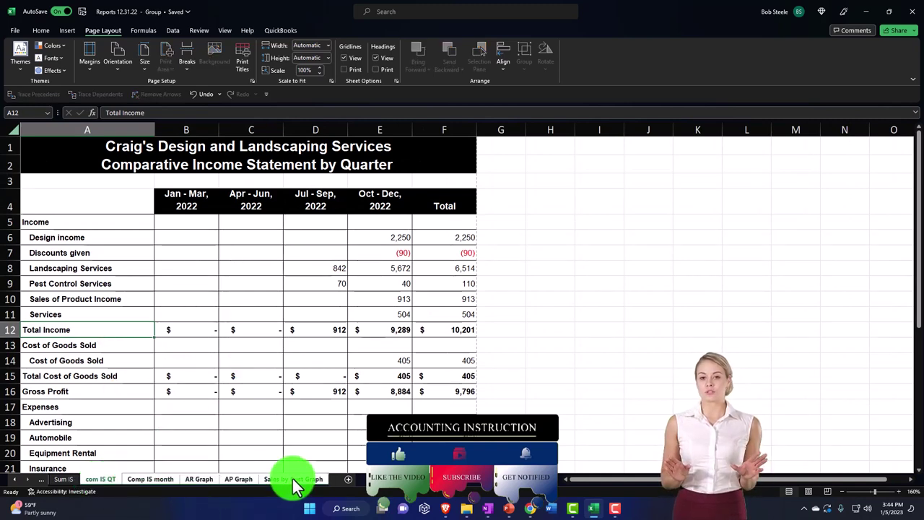
right_click(294, 480)
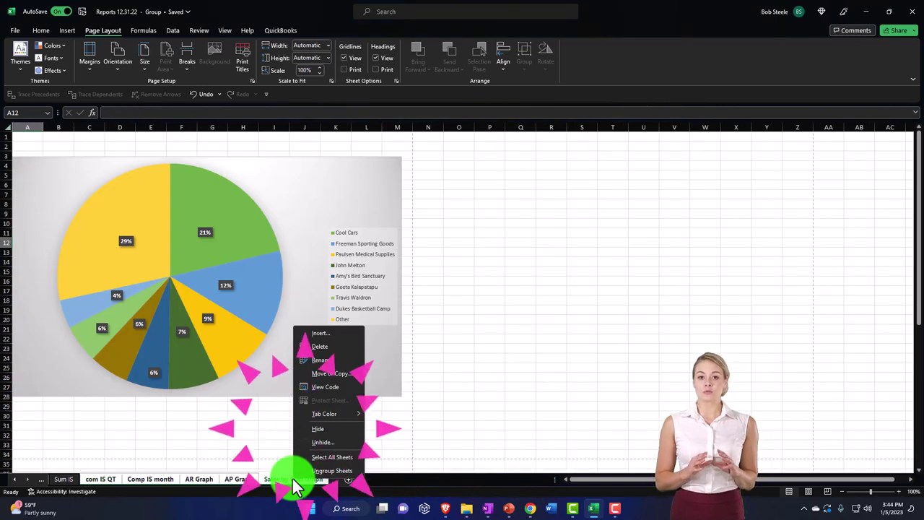
click(317, 442)
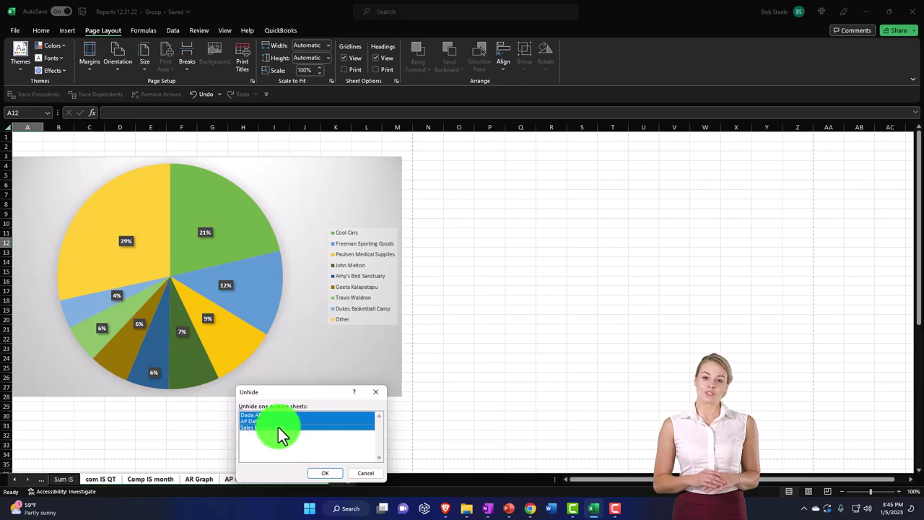
click(314, 474)
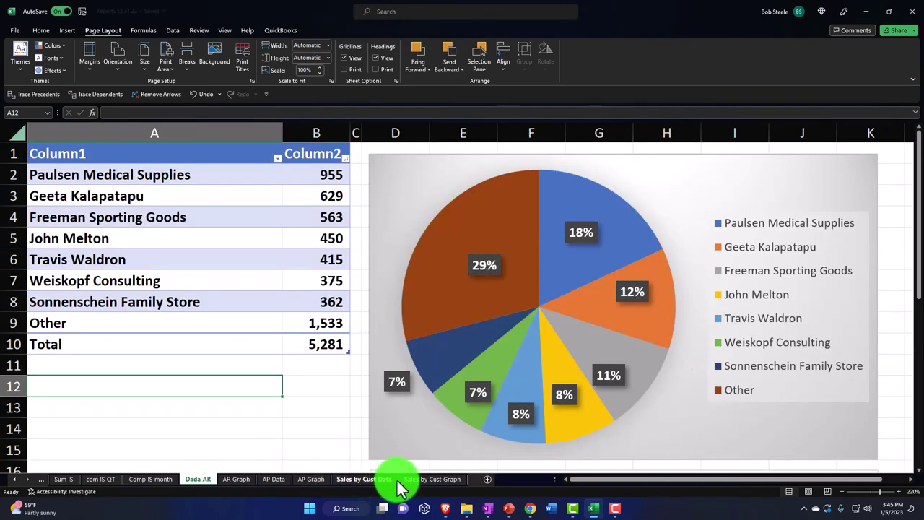
click(376, 480)
click(194, 404)
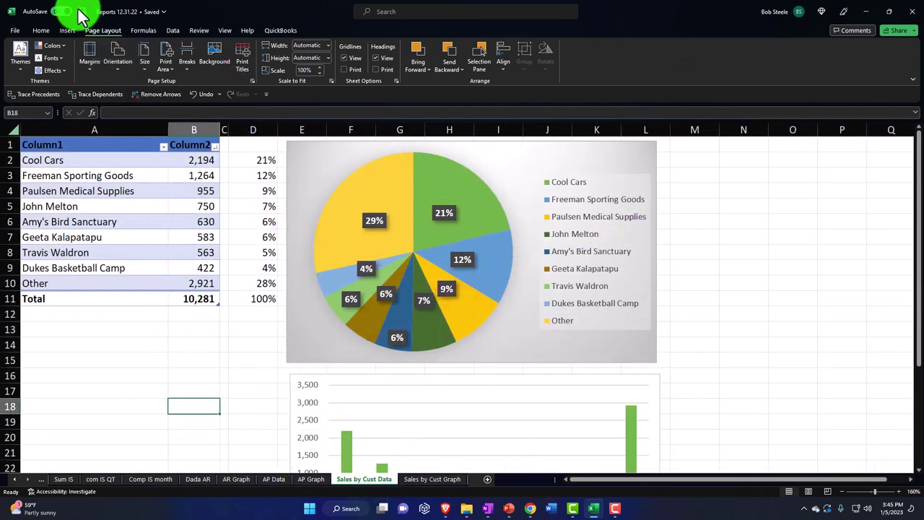
Switch to QuickBooks Online, change it to Business view and open the Business overview reports.
click(594, 509)
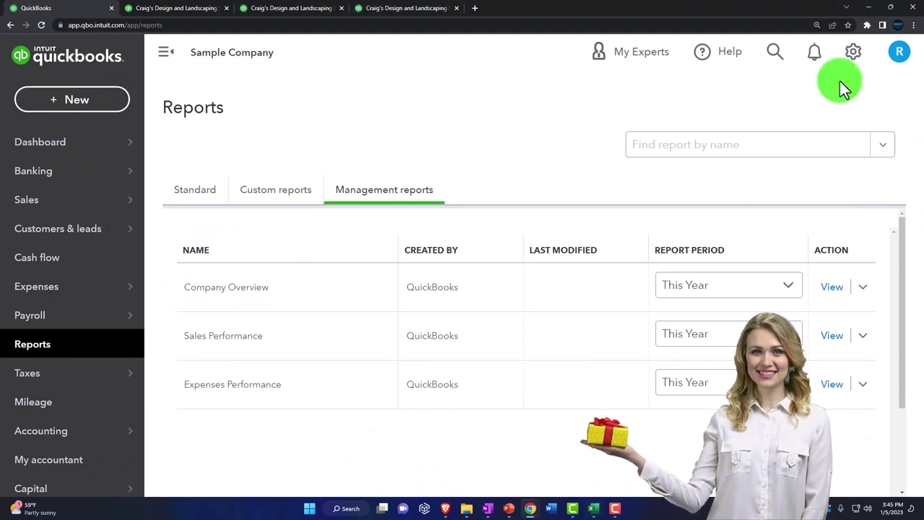
click(853, 58)
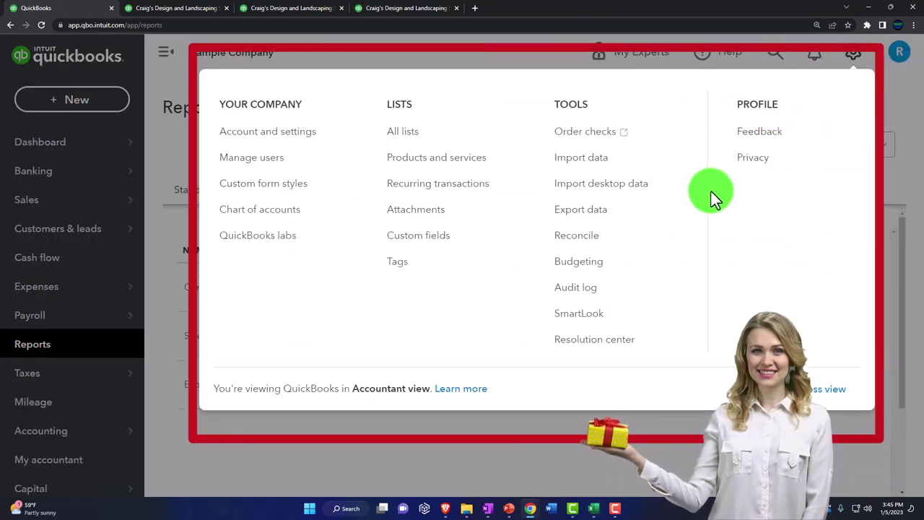
click(759, 393)
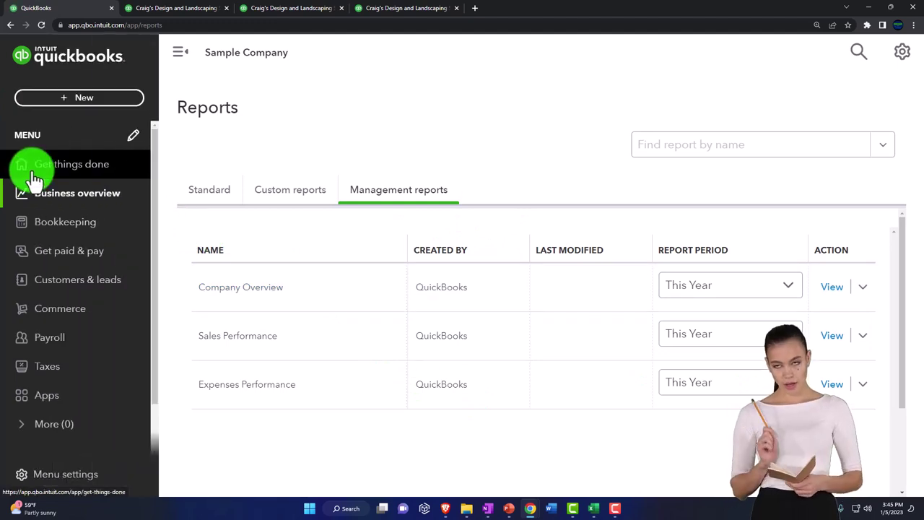
click(34, 176)
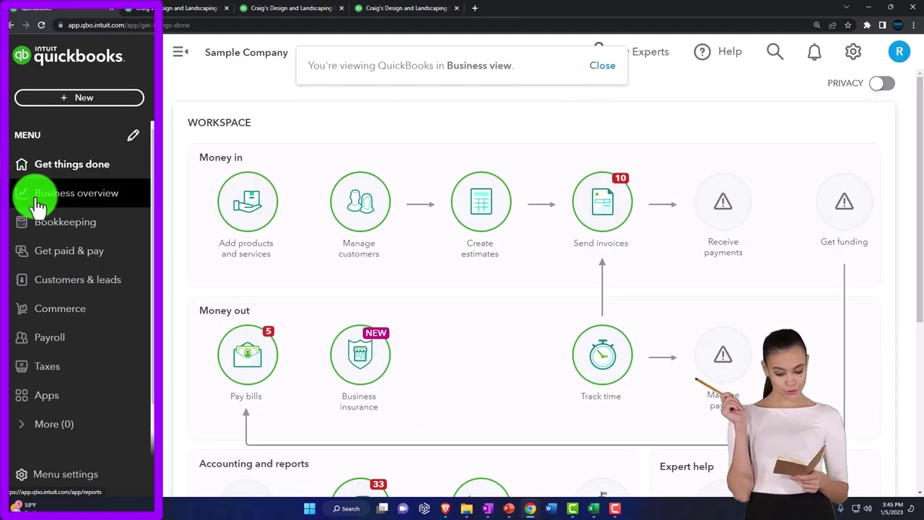
click(37, 202)
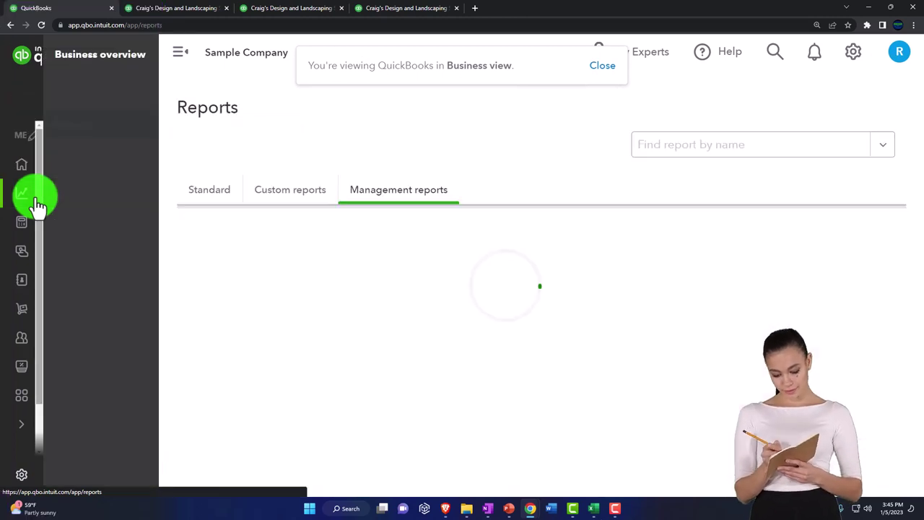